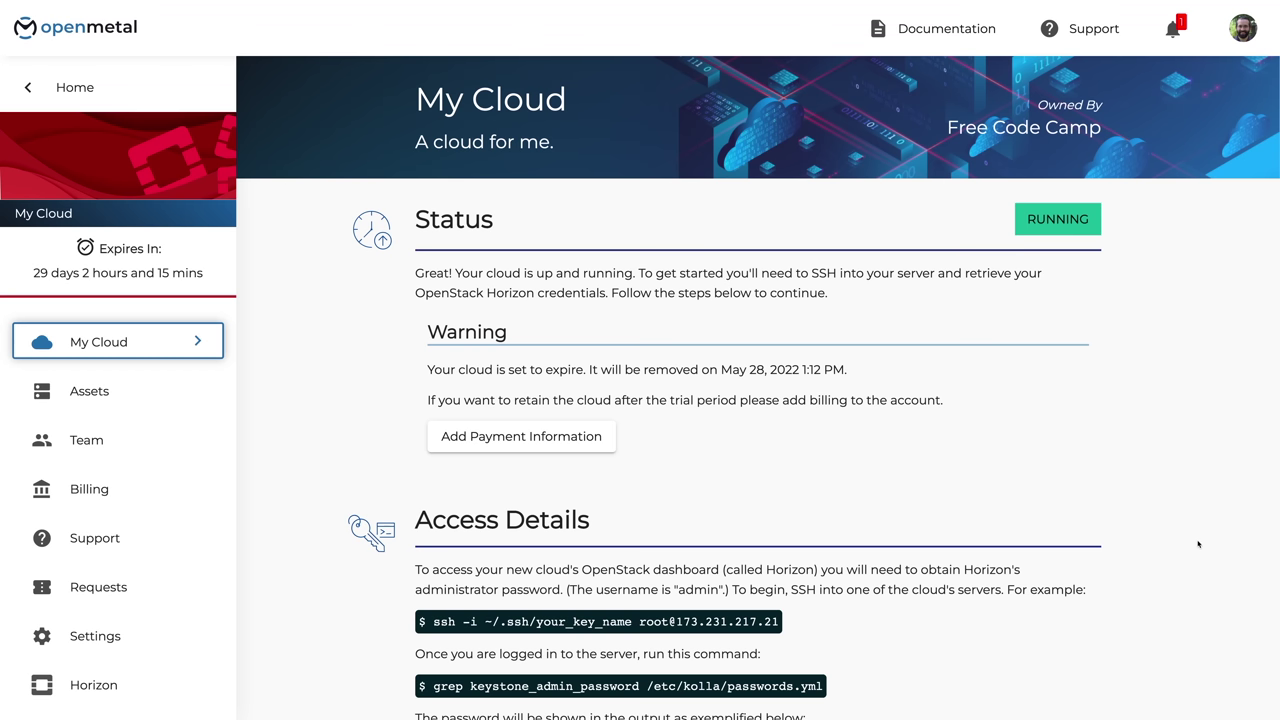
# Return to the OpenMetal Central home page listing My Cloud
pyautogui.click(84, 96)
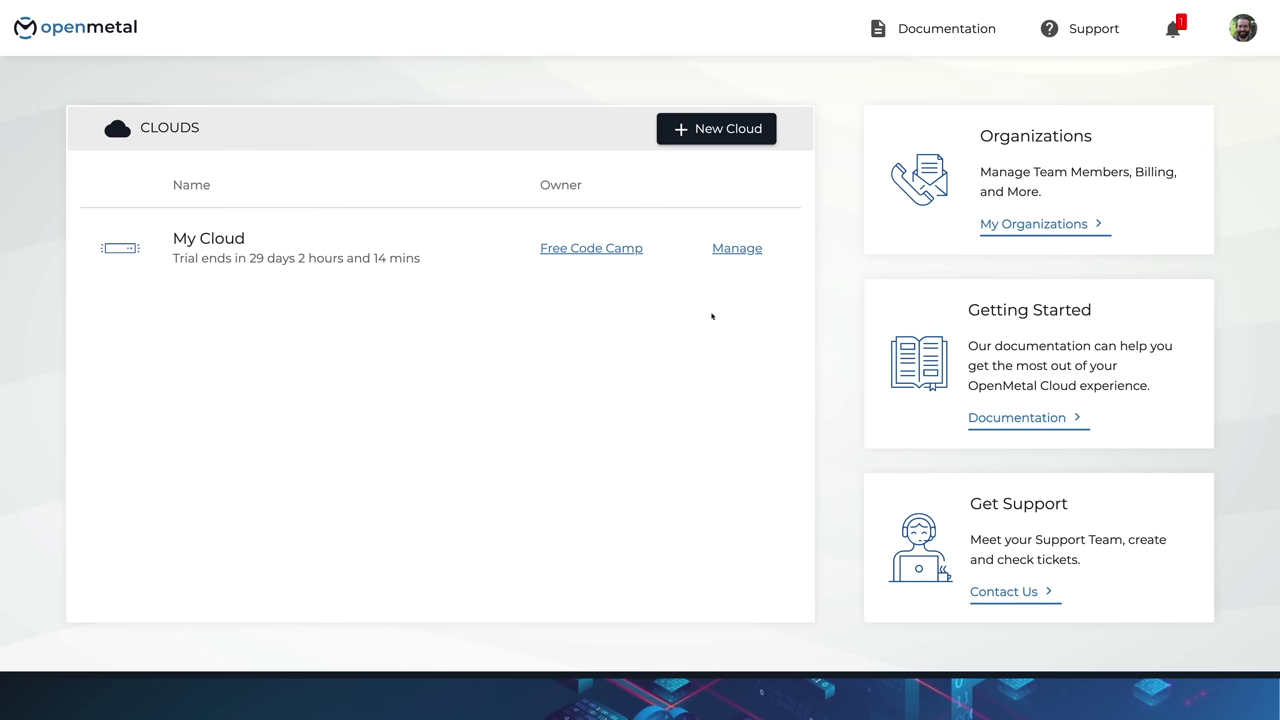
# Manage My Cloud and view its Assets: three Cloud Core - Small servers and IP blocks
pyautogui.click(730, 250)
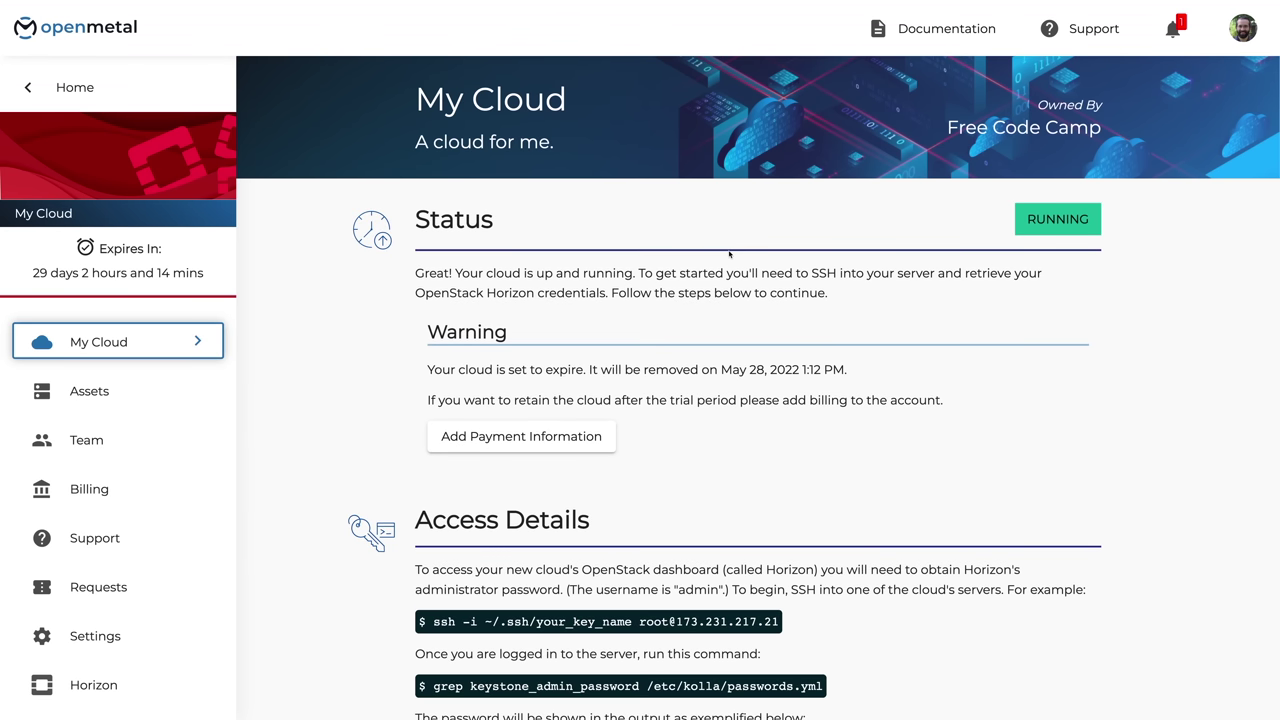
pyautogui.click(142, 389)
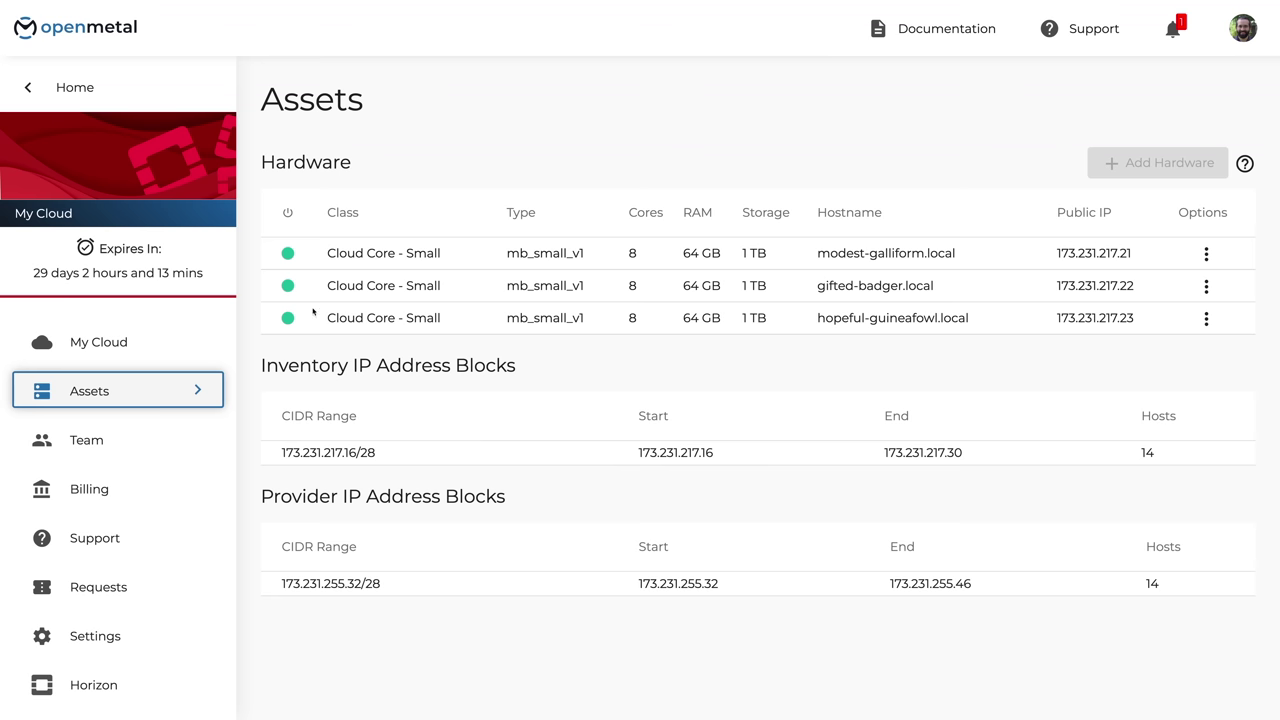
# Point out the Cloud Core - Small server rows in the Hardware table, then return to My Cloud
pyautogui.moveTo(309, 256); pyautogui.dragTo(553, 318)
pyautogui.click(570, 352)
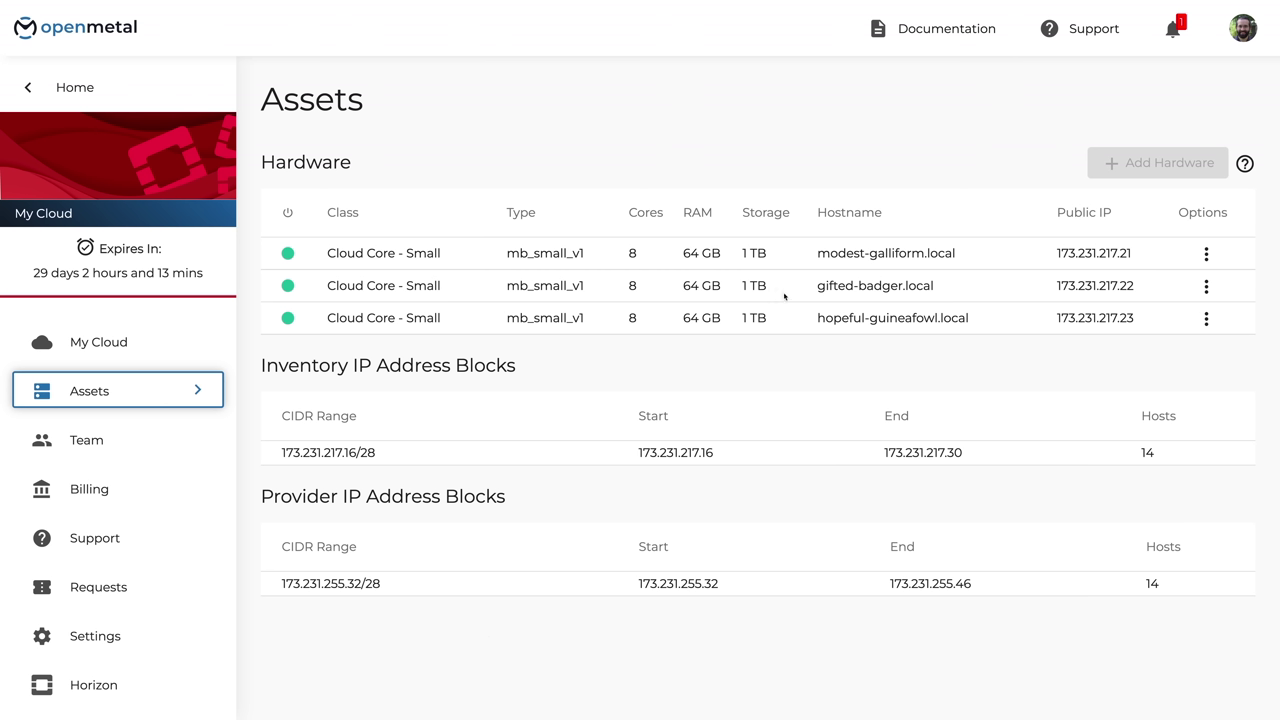
pyautogui.moveTo(326, 253); pyautogui.dragTo(495, 258)
pyautogui.click(558, 162)
pyautogui.click(88, 342)
pyautogui.scroll(-2, 1096, 411)
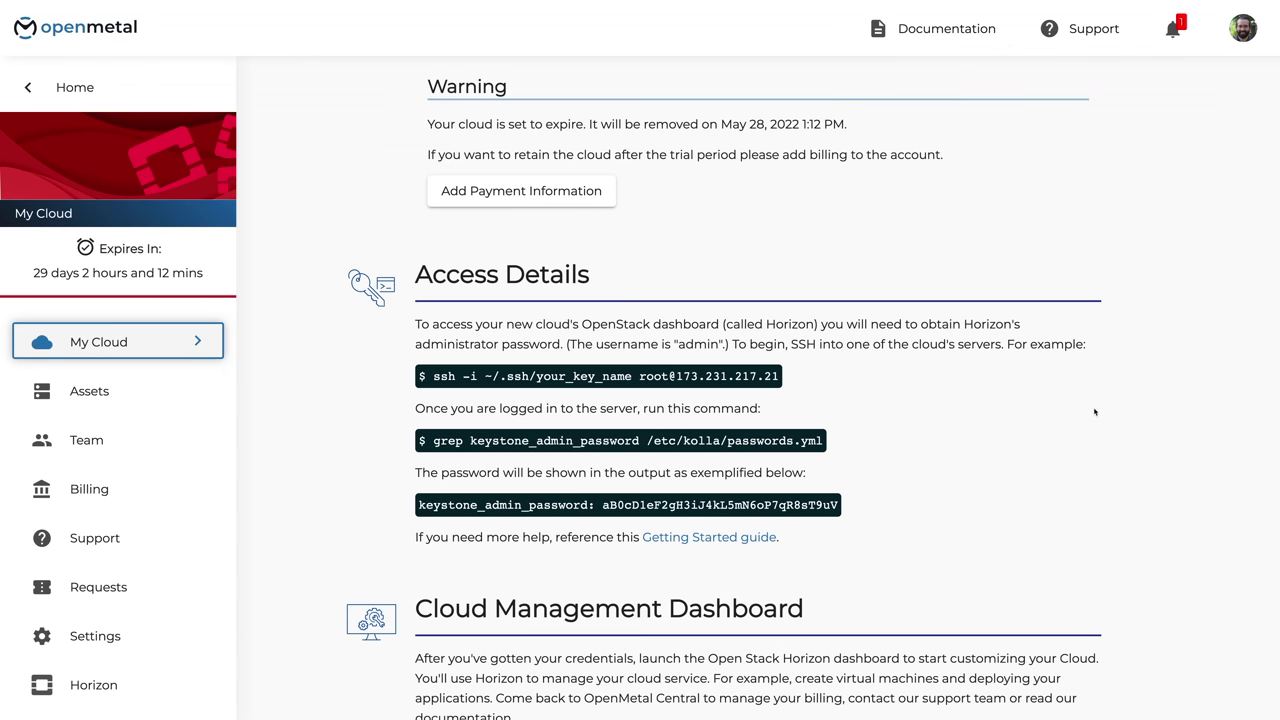
pyautogui.scroll(3, 1081, 407)
pyautogui.scroll(-2, 1000, 440)
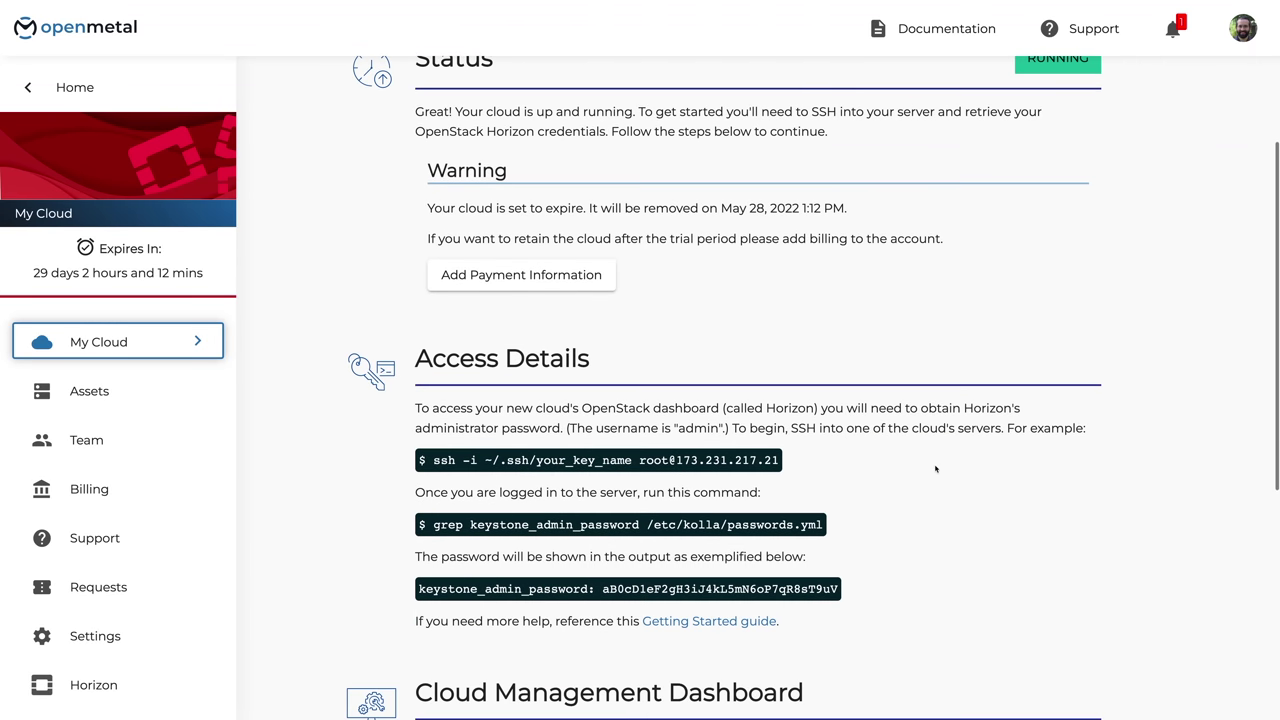
pyautogui.scroll(1, 902, 484)
pyautogui.scroll(-1, 902, 484)
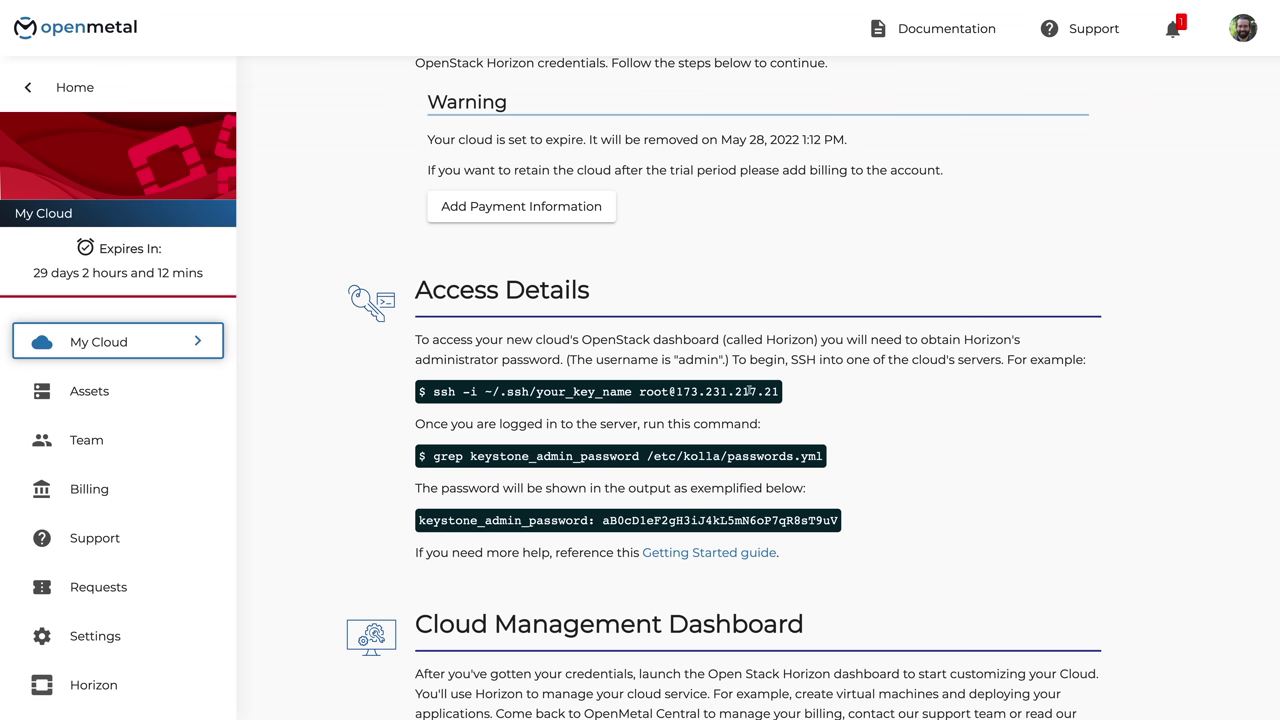
pyautogui.moveTo(736, 392); pyautogui.dragTo(779, 392)
pyautogui.click(149, 396)
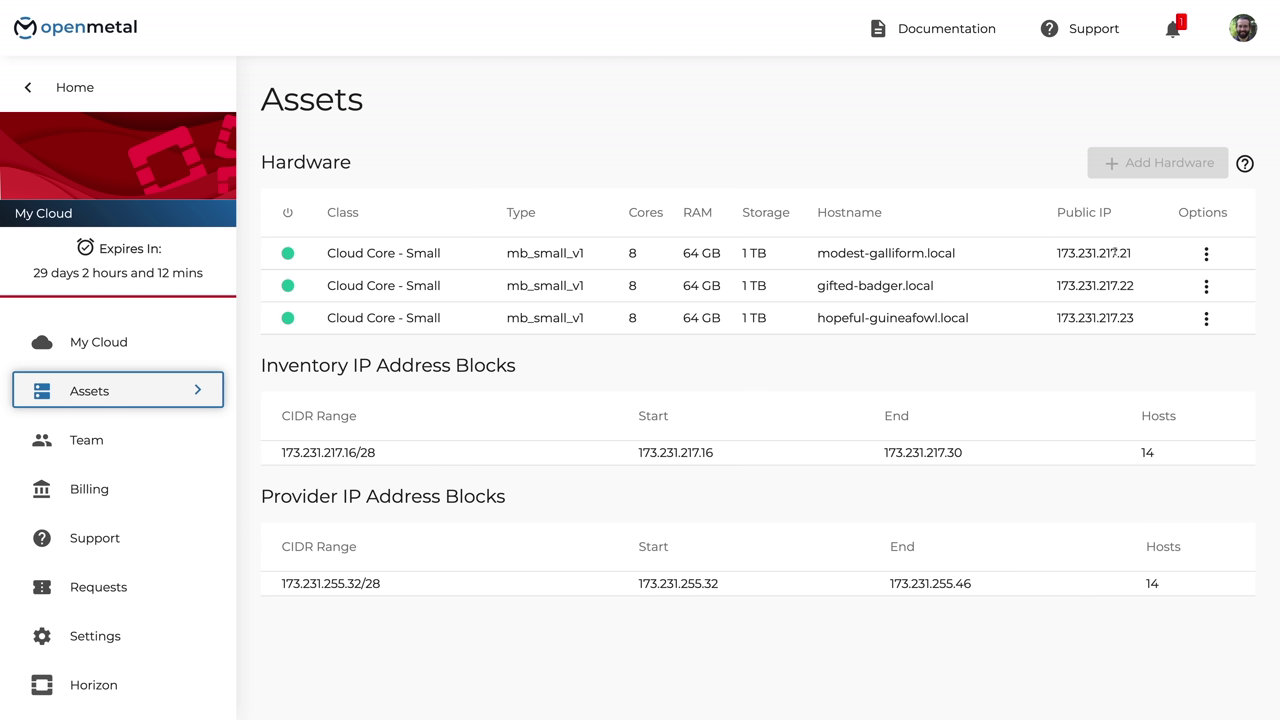
pyautogui.moveTo(1098, 253); pyautogui.dragTo(1131, 253)
pyautogui.click(1130, 253)
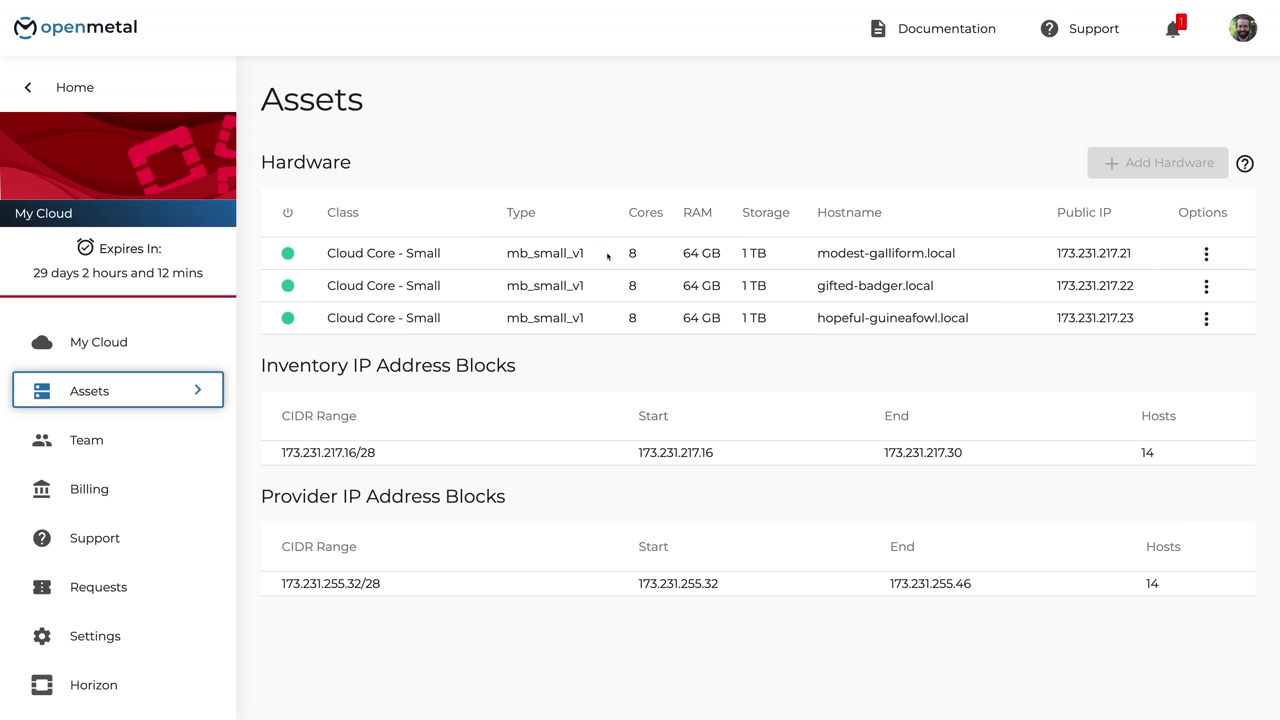
pyautogui.click(112, 354)
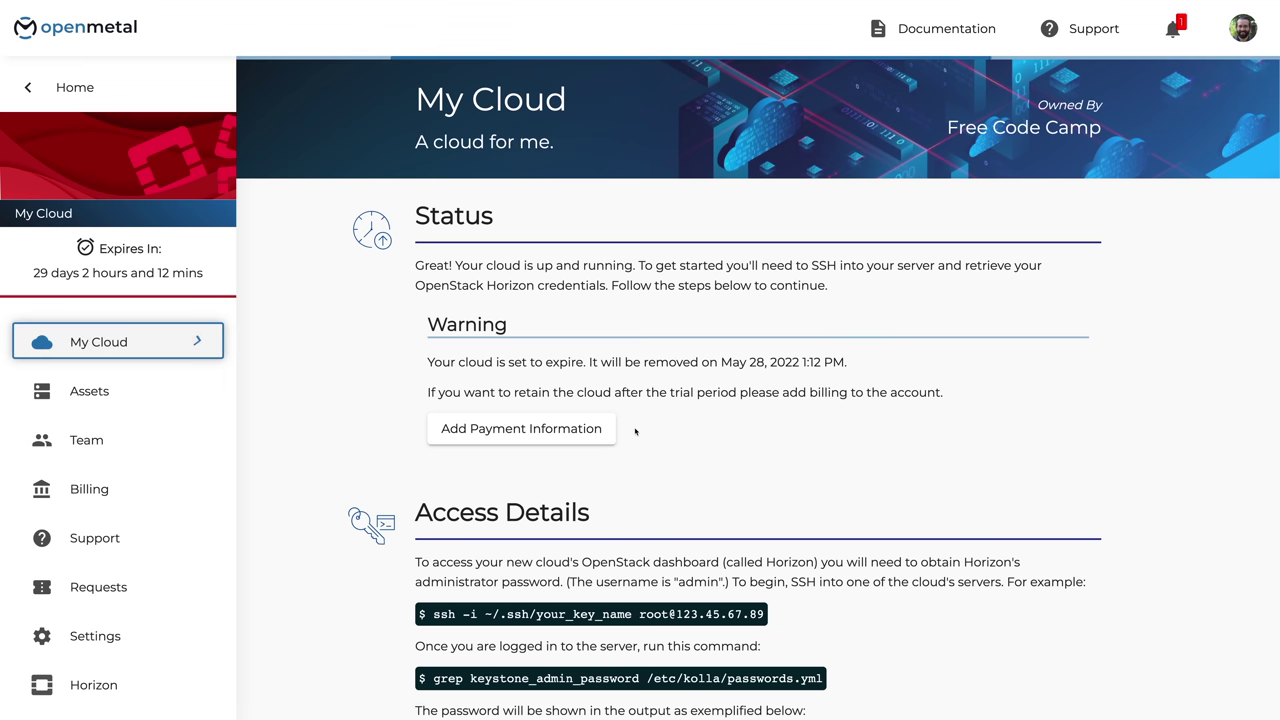
pyautogui.scroll(-5, 807, 444)
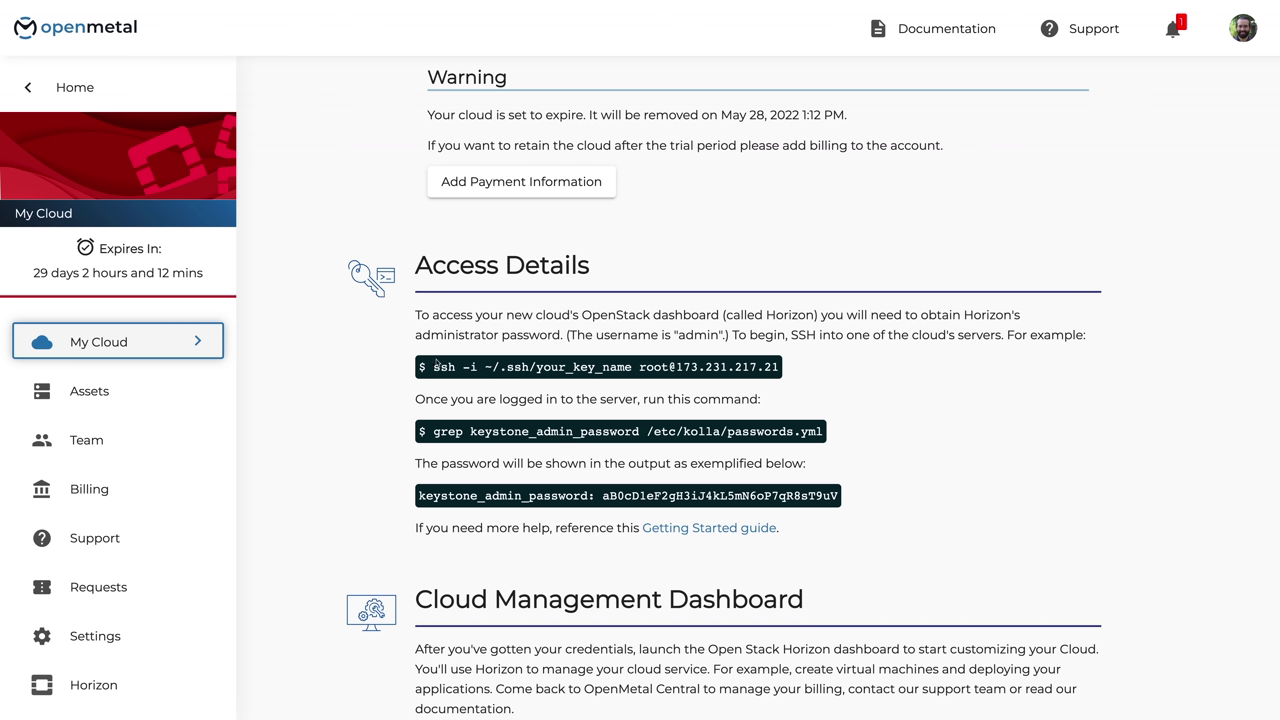
pyautogui.moveTo(432, 367); pyautogui.dragTo(777, 368)
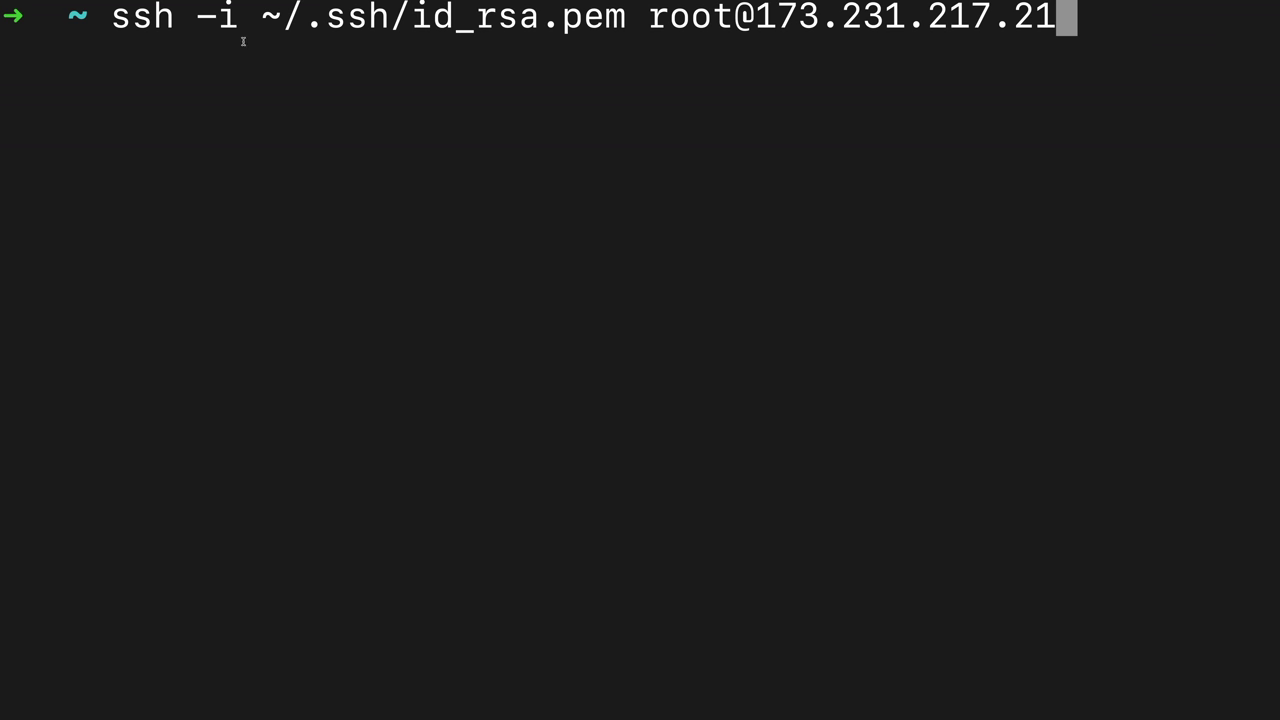
# Point out the key file path ~/.ssh/id_rsa.pem and its .pem extension in the ssh command
pyautogui.scroll(2, 130, 20)
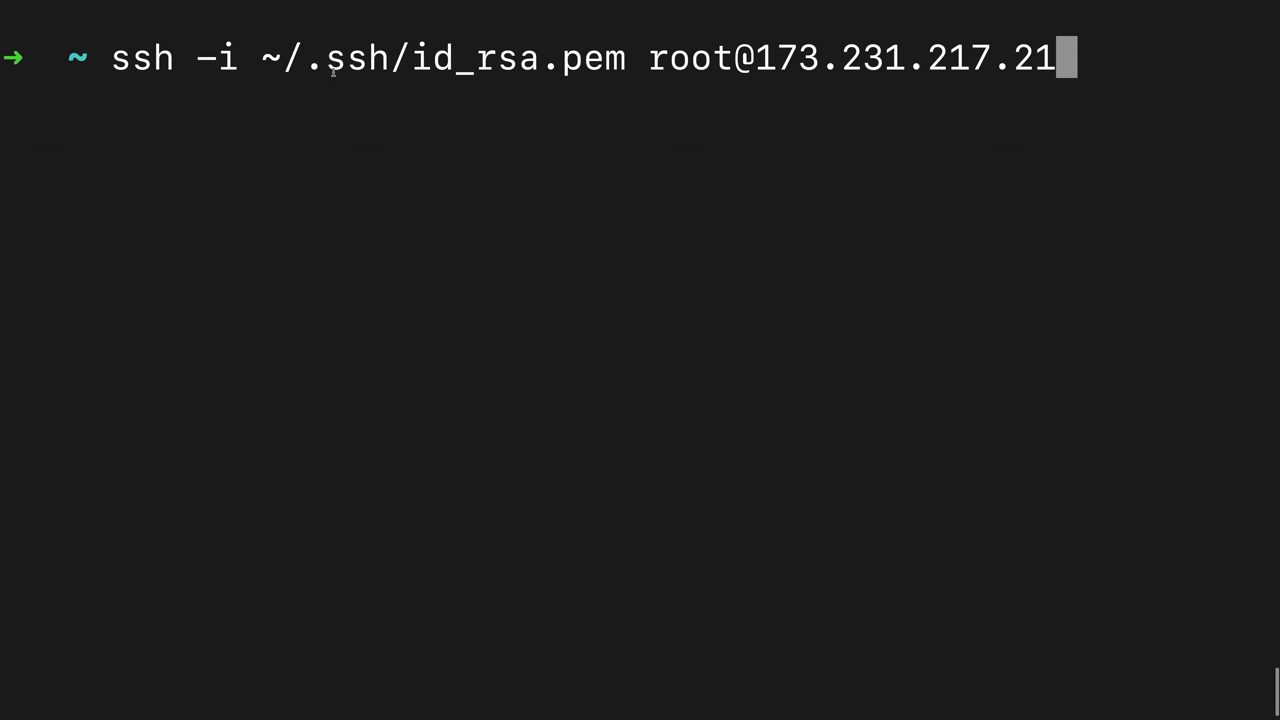
pyautogui.moveTo(411, 64); pyautogui.dragTo(628, 64)
pyautogui.click(629, 66)
pyautogui.moveTo(545, 64); pyautogui.dragTo(625, 64)
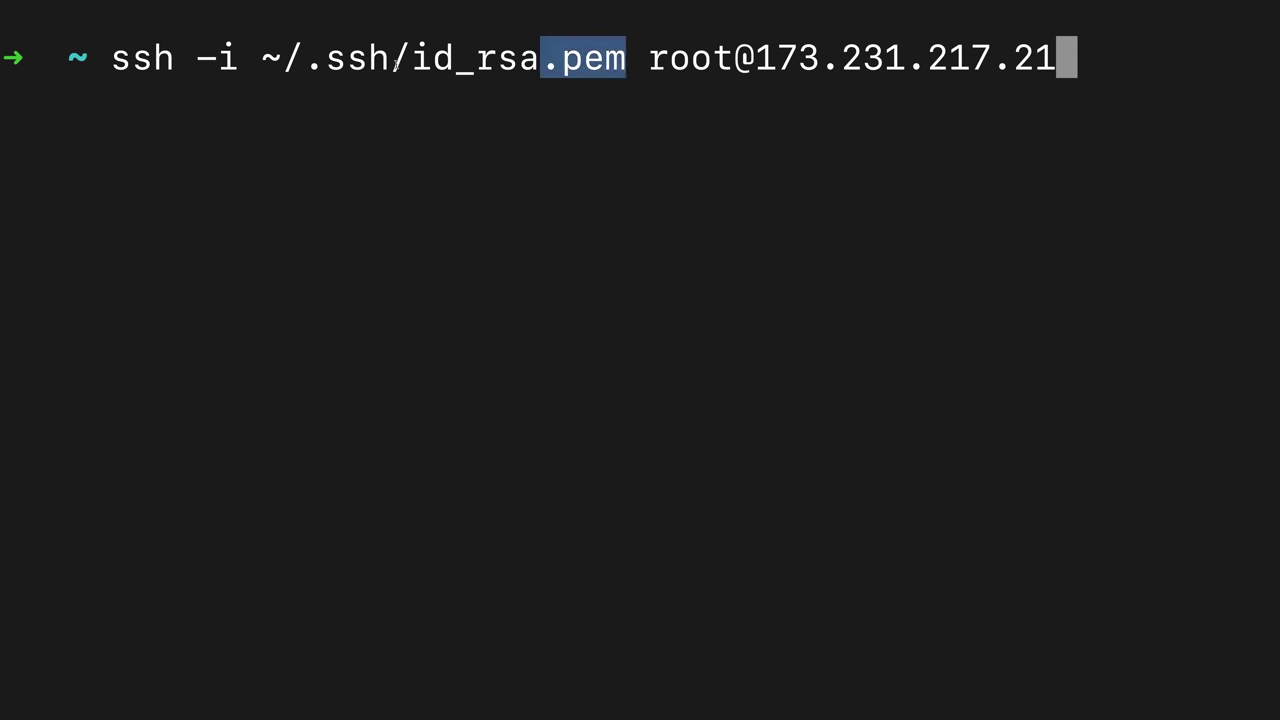
pyautogui.click(427, 63)
pyautogui.moveTo(427, 63); pyautogui.dragTo(540, 63)
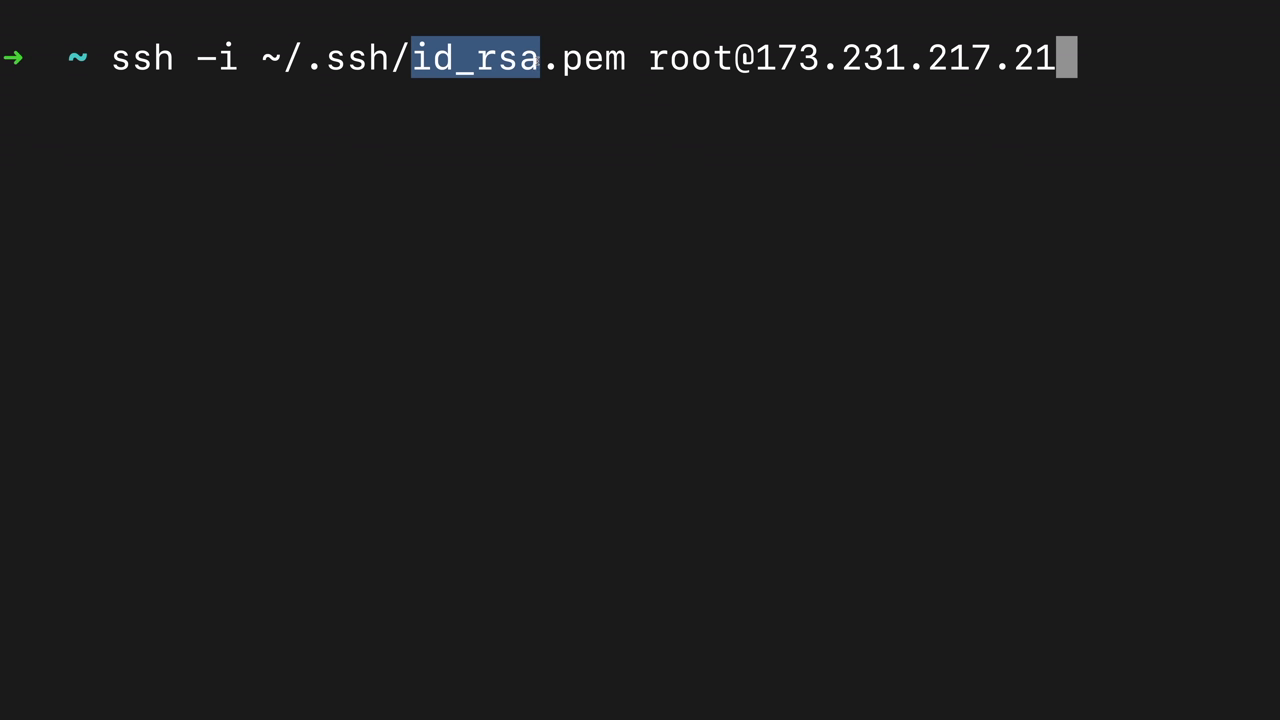
pyautogui.click(373, 60)
pyautogui.moveTo(264, 62); pyautogui.dragTo(1046, 69)
pyautogui.click(707, 75)
pyautogui.click(1076, 62)
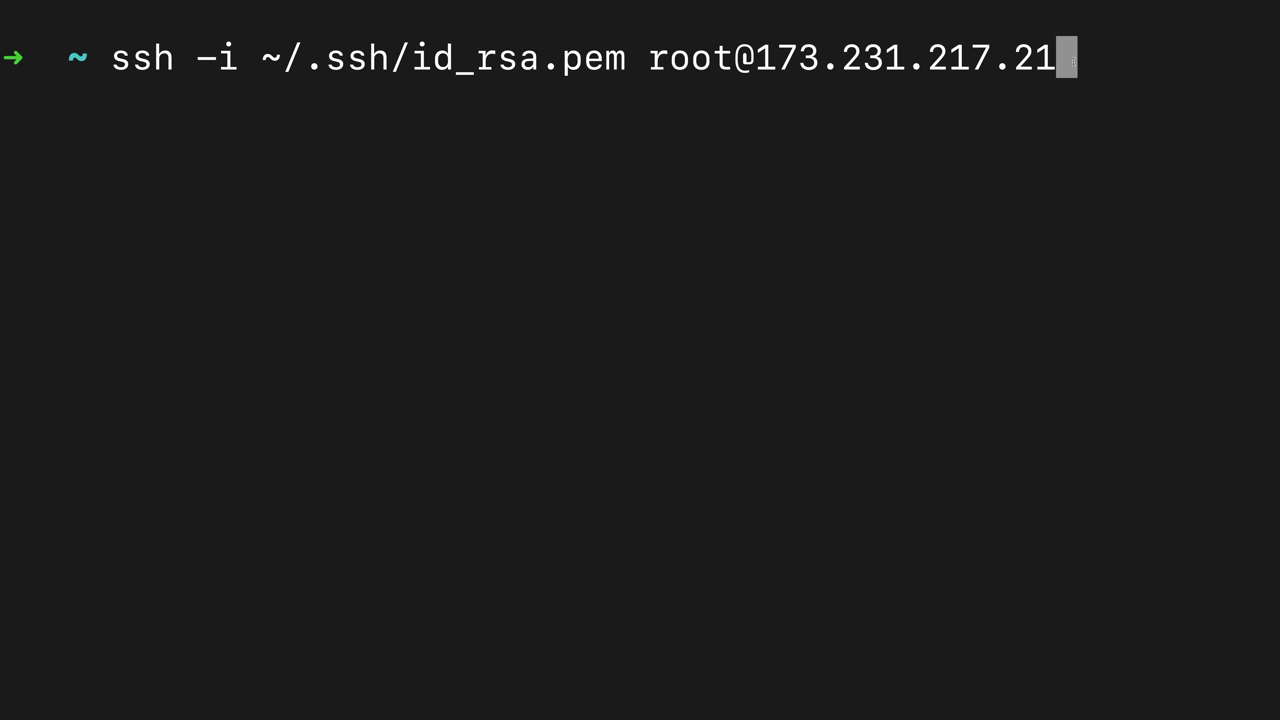
# Connect as root to 173.231.217.21 with the key passphrase and point out the server prompt
pyautogui.press('Return')
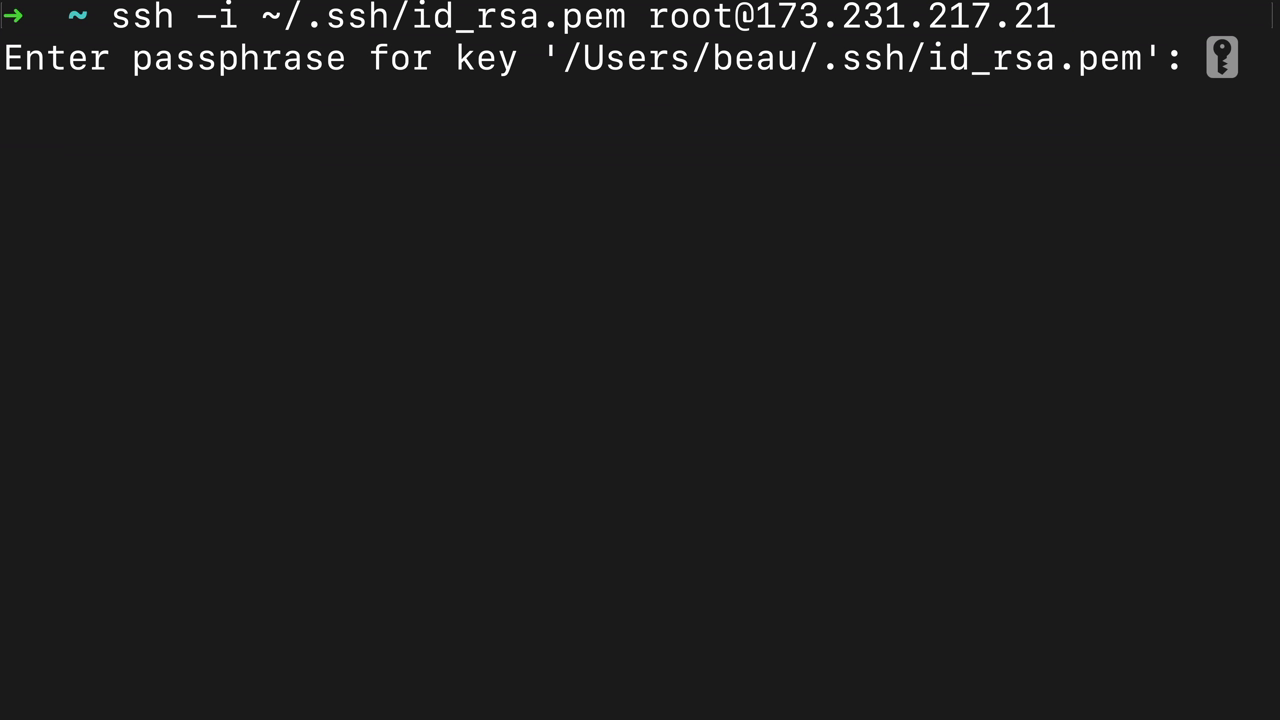
pyautogui.press('Return')
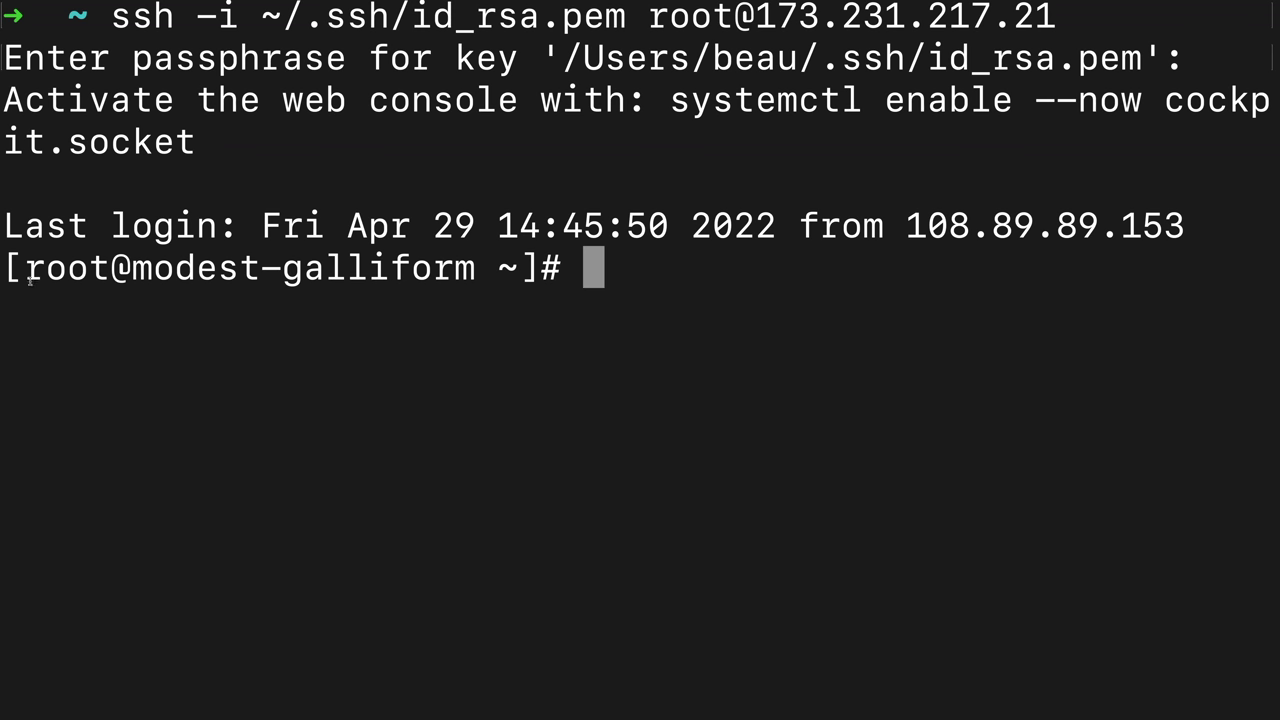
pyautogui.moveTo(11, 274); pyautogui.dragTo(464, 274)
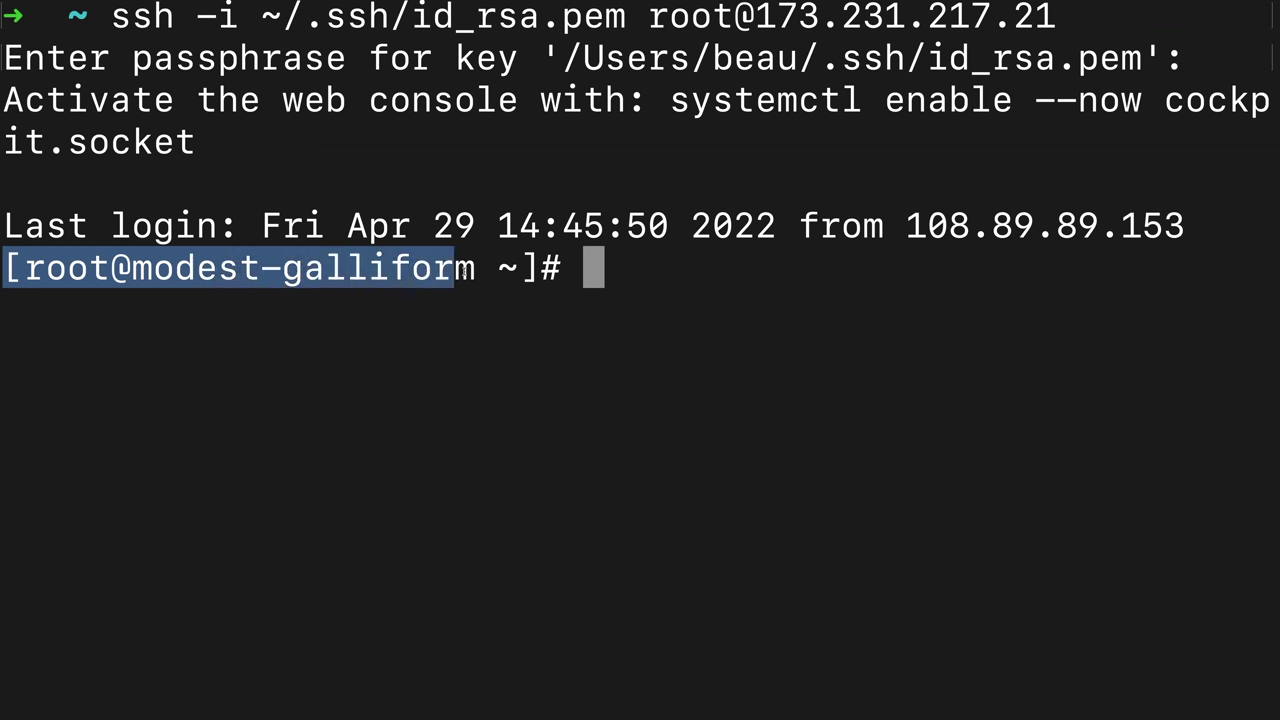
pyautogui.doubleClick(66, 267)
pyautogui.click(702, 272)
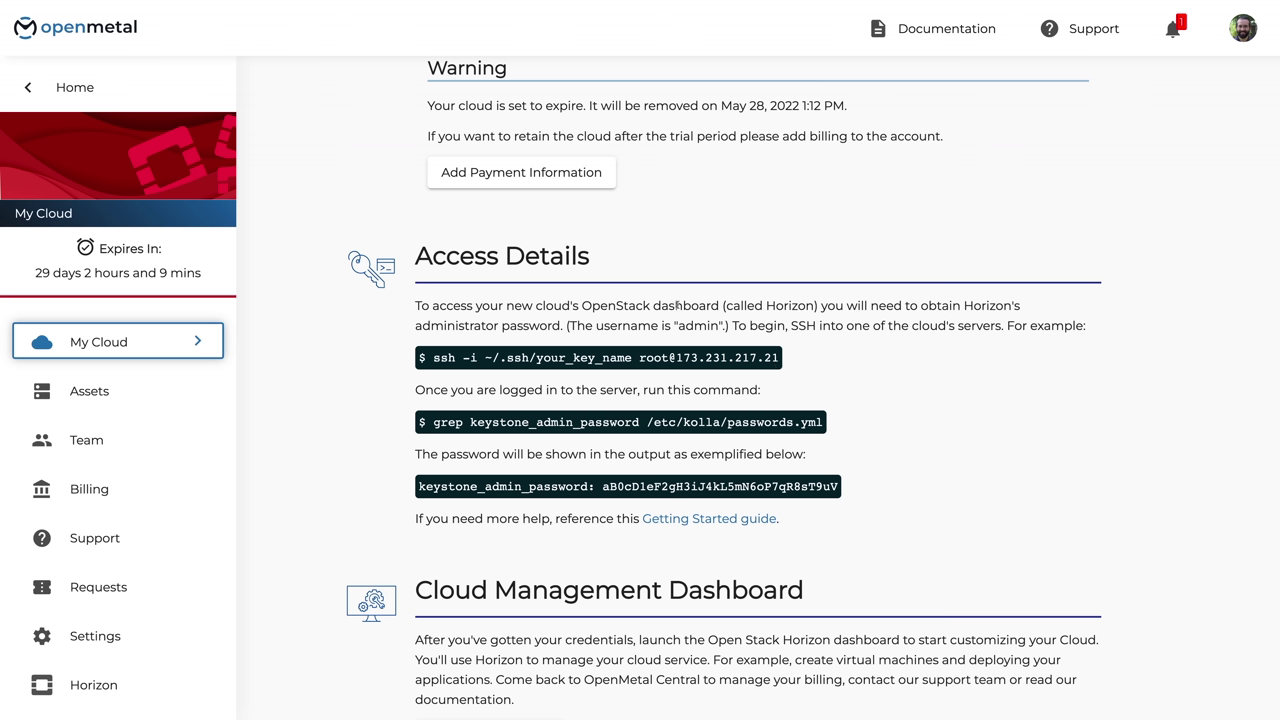
# Copy the line grep keystone_admin_password /etc/kolla/passwords.yml from Access Details
pyautogui.moveTo(580, 305); pyautogui.dragTo(720, 305)
pyautogui.click(860, 363)
pyautogui.moveTo(415, 390); pyautogui.dragTo(708, 390)
pyautogui.click(771, 387)
pyautogui.moveTo(777, 357); pyautogui.dragTo(428, 358)
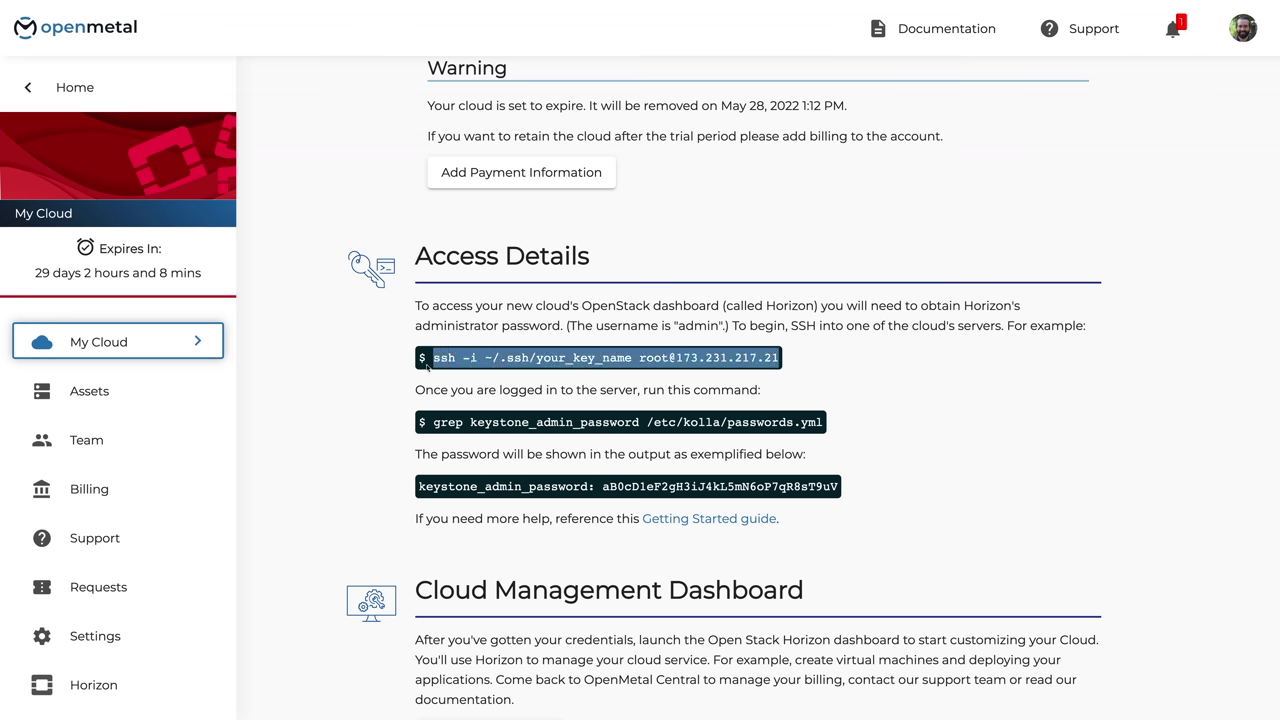
pyautogui.click(442, 392)
pyautogui.moveTo(434, 422); pyautogui.dragTo(824, 423)
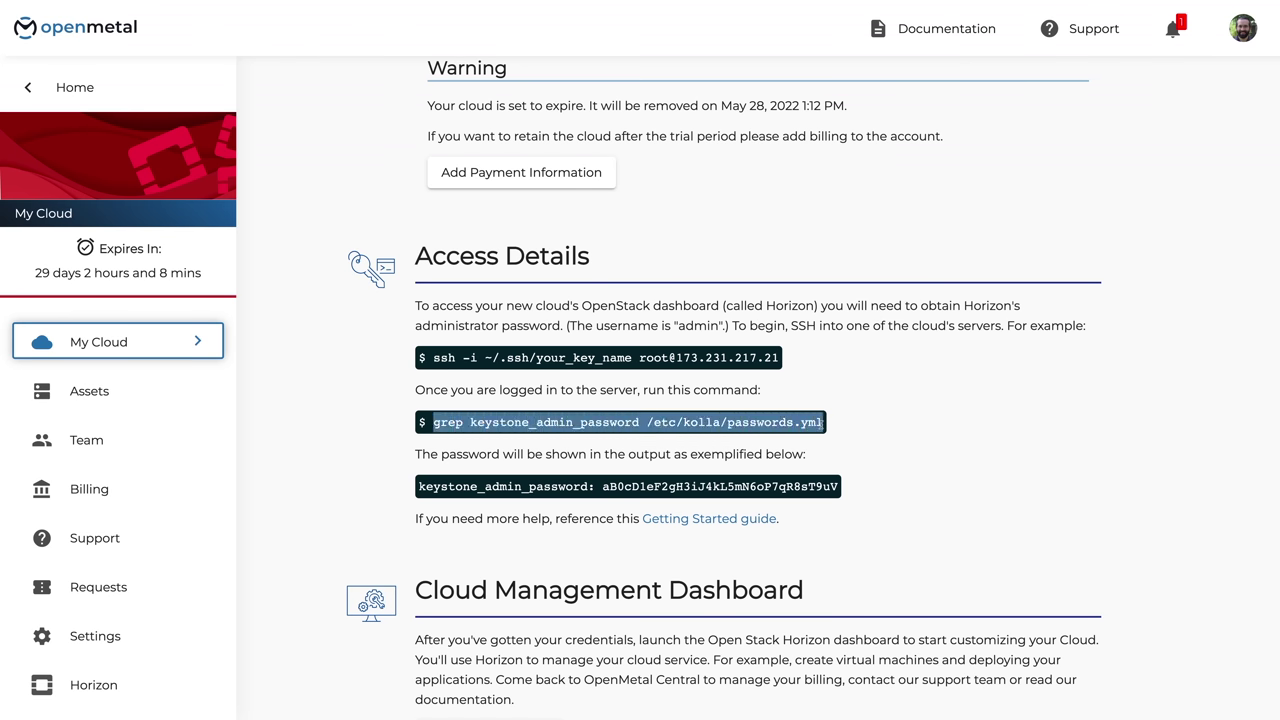
pyautogui.click(434, 422)
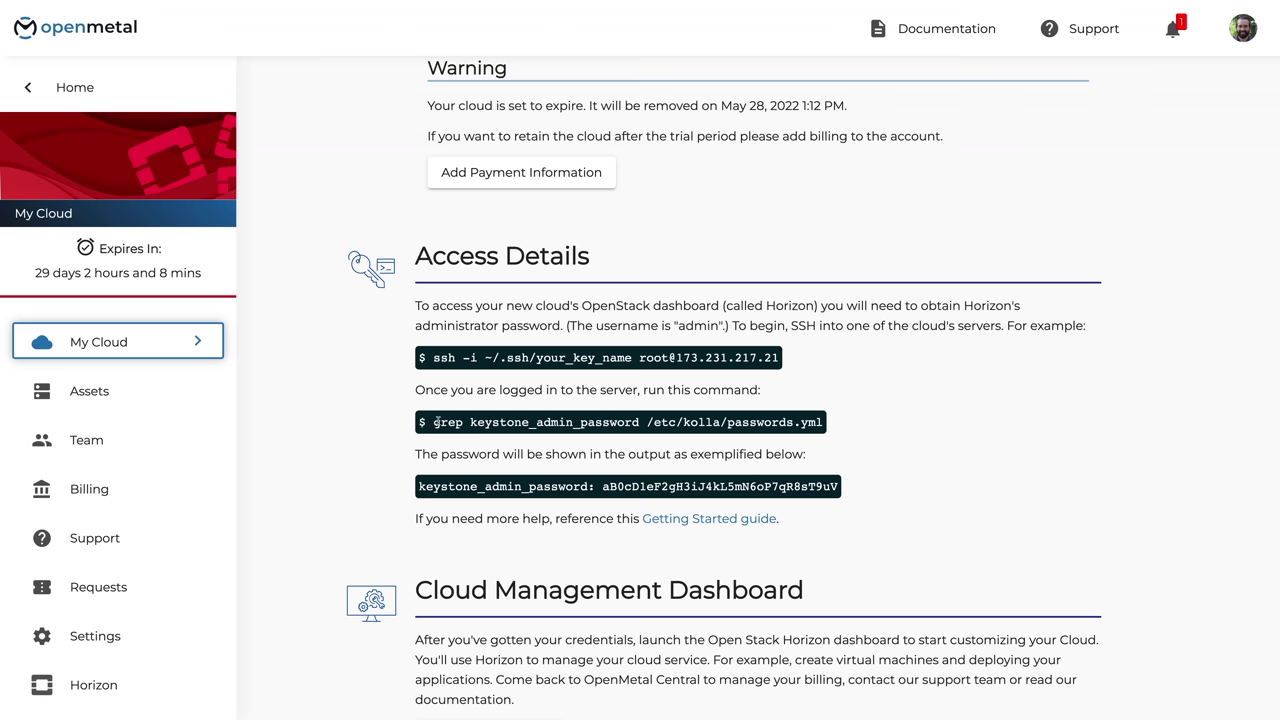
pyautogui.tripleClick(818, 418)
pyautogui.press('super+c')
pyautogui.click(828, 423)
pyautogui.hotkey('ctrl', 'Left')
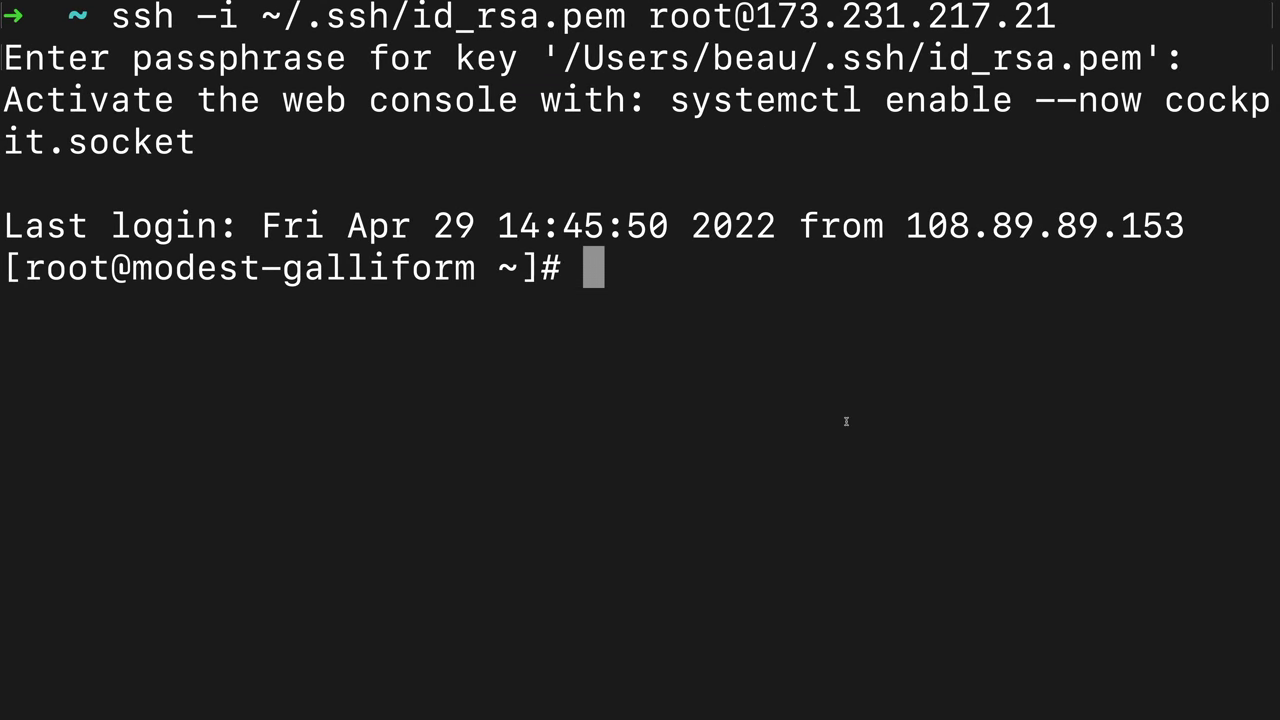
# Run the pasted grep on the server and select the printed keystone admin password
pyautogui.press('super+v')
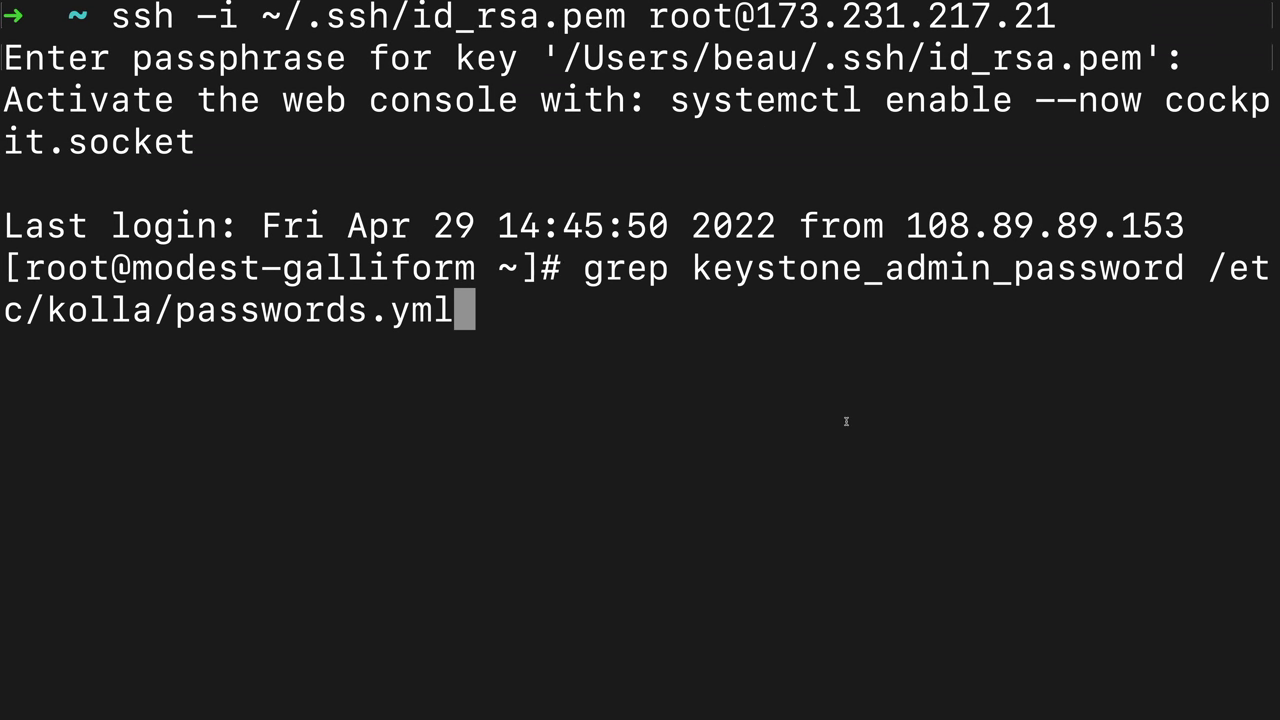
pyautogui.press('Return')
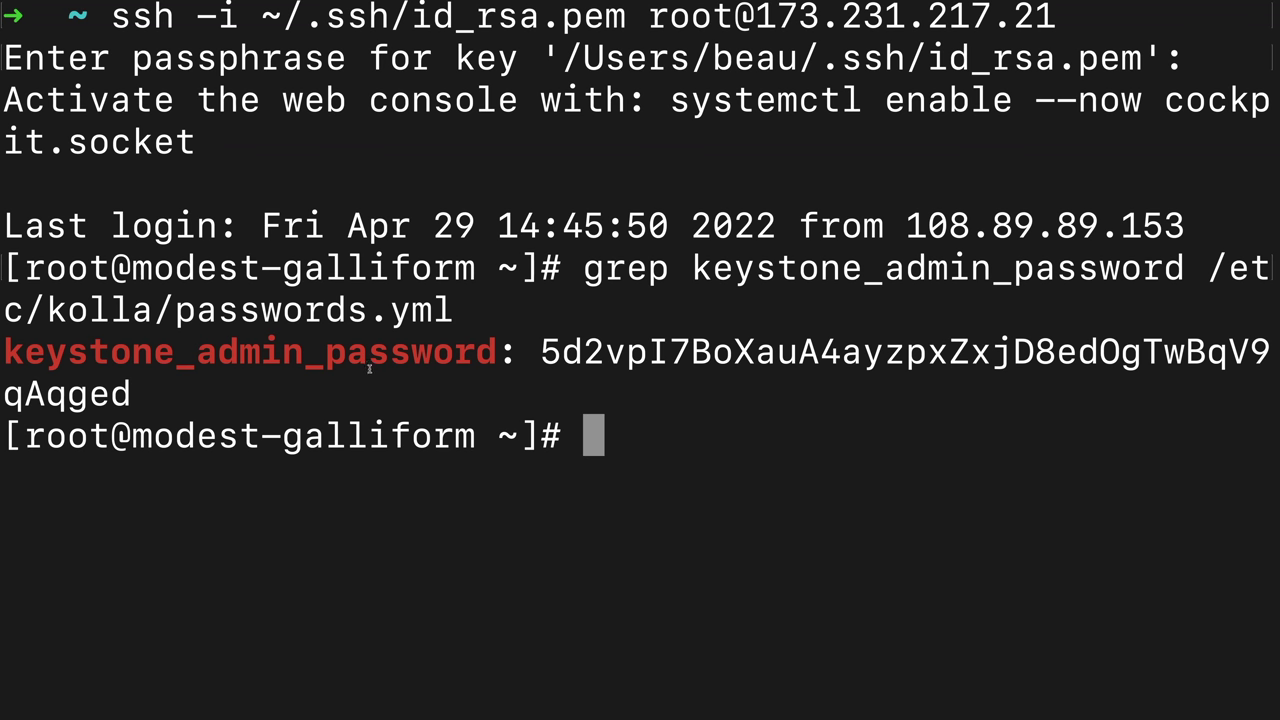
pyautogui.moveTo(543, 352); pyautogui.dragTo(133, 393)
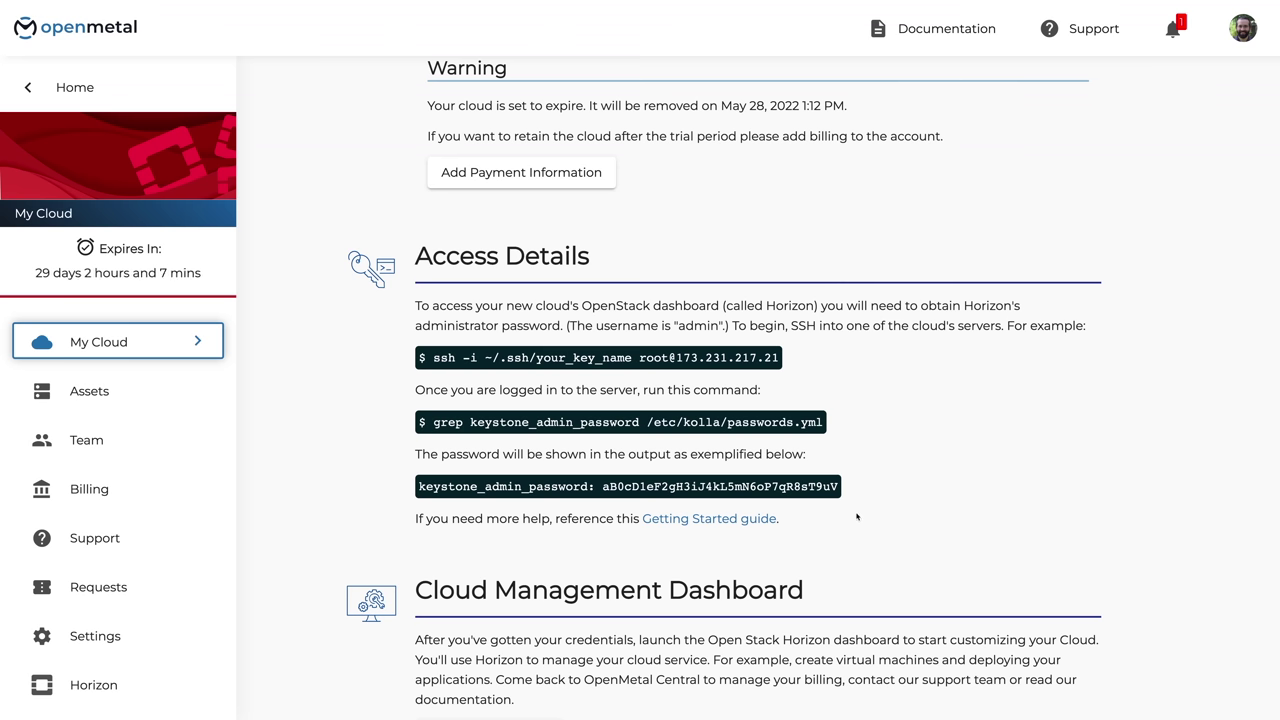
# Launch the cloud's Horizon dashboard from the OpenMetal Central sidebar
pyautogui.moveTo(419, 486); pyautogui.dragTo(841, 487)
pyautogui.click(935, 527)
pyautogui.click(84, 688)
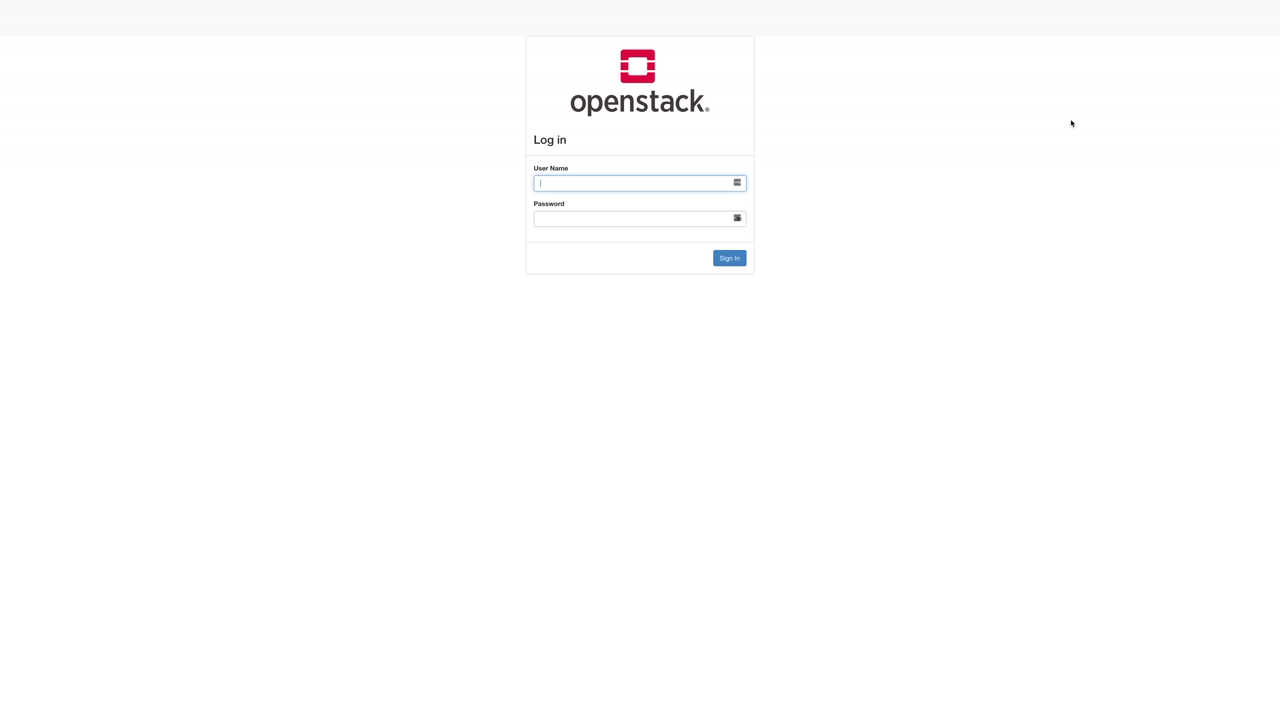
# Enlarge the page and sign in to Horizon as admin with the pasted keystone admin password
pyautogui.hotkey('ctrl', '+')
pyautogui.hotkey('ctrl', '+')
pyautogui.hotkey('ctrl', '+')
pyautogui.hotkey('ctrl', '+')
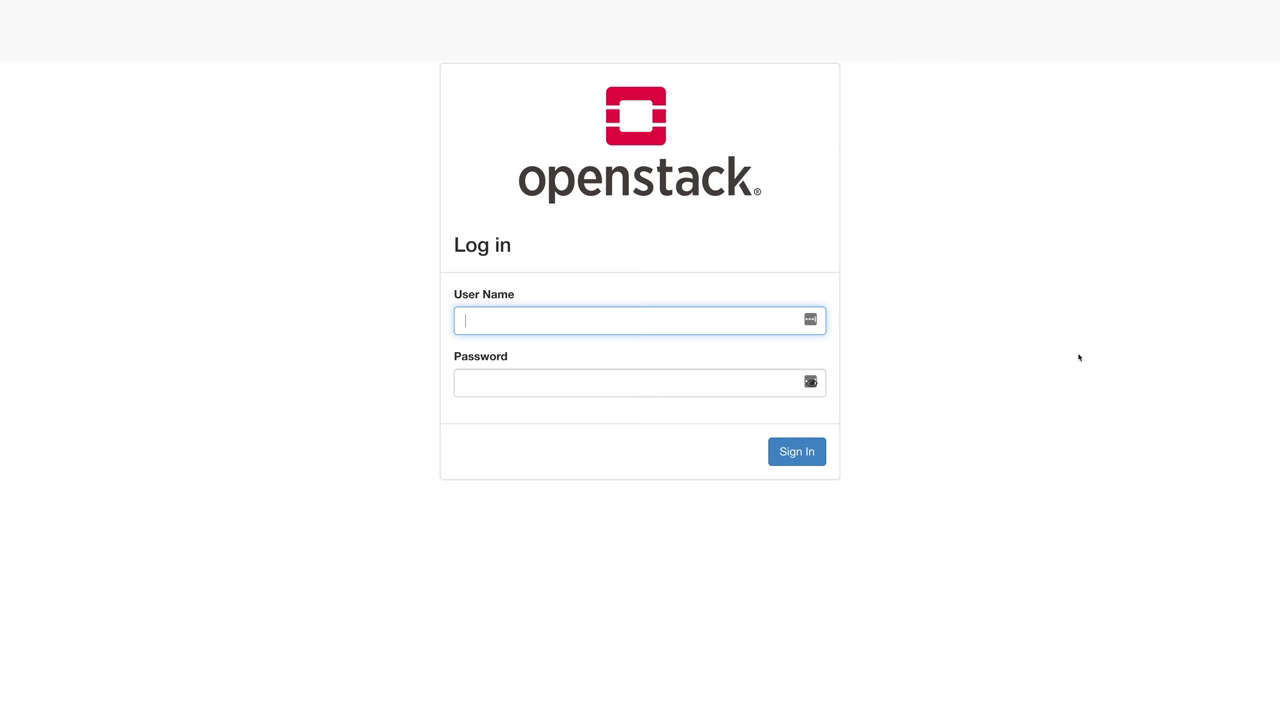
pyautogui.write('admin')
pyautogui.press('Tab')
pyautogui.hotkey('ctrl', 'v')
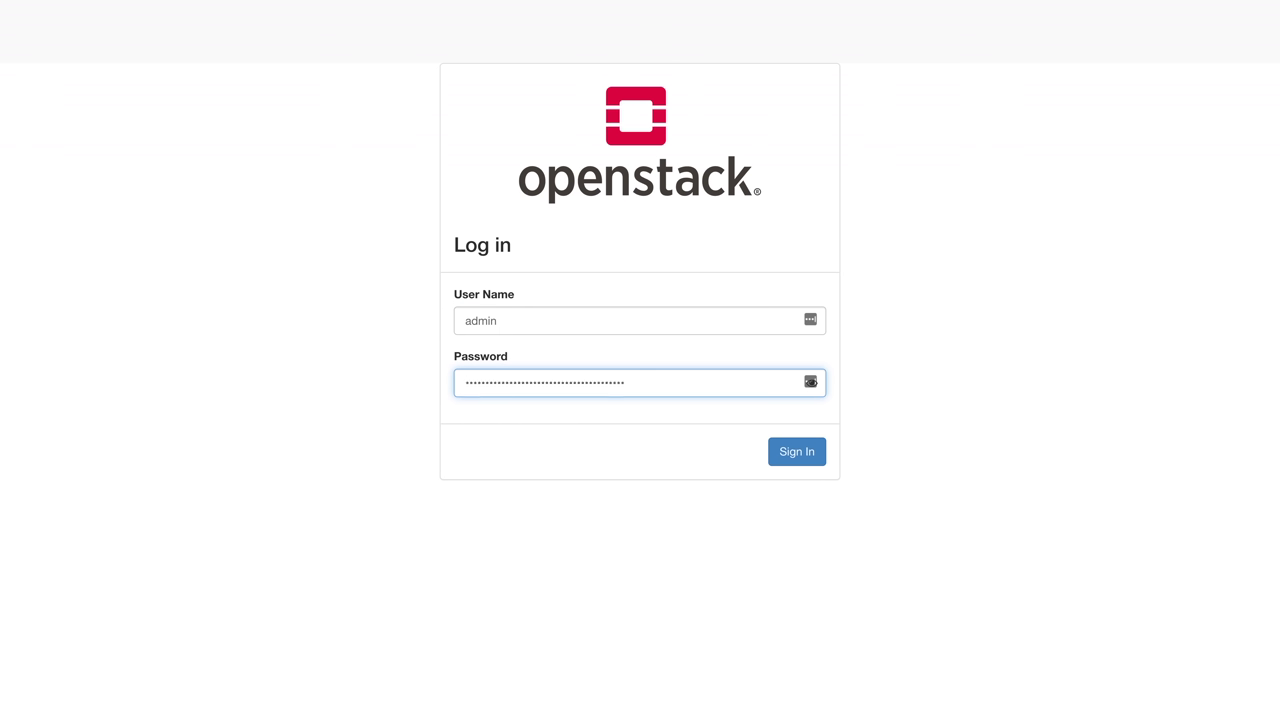
pyautogui.click(800, 453)
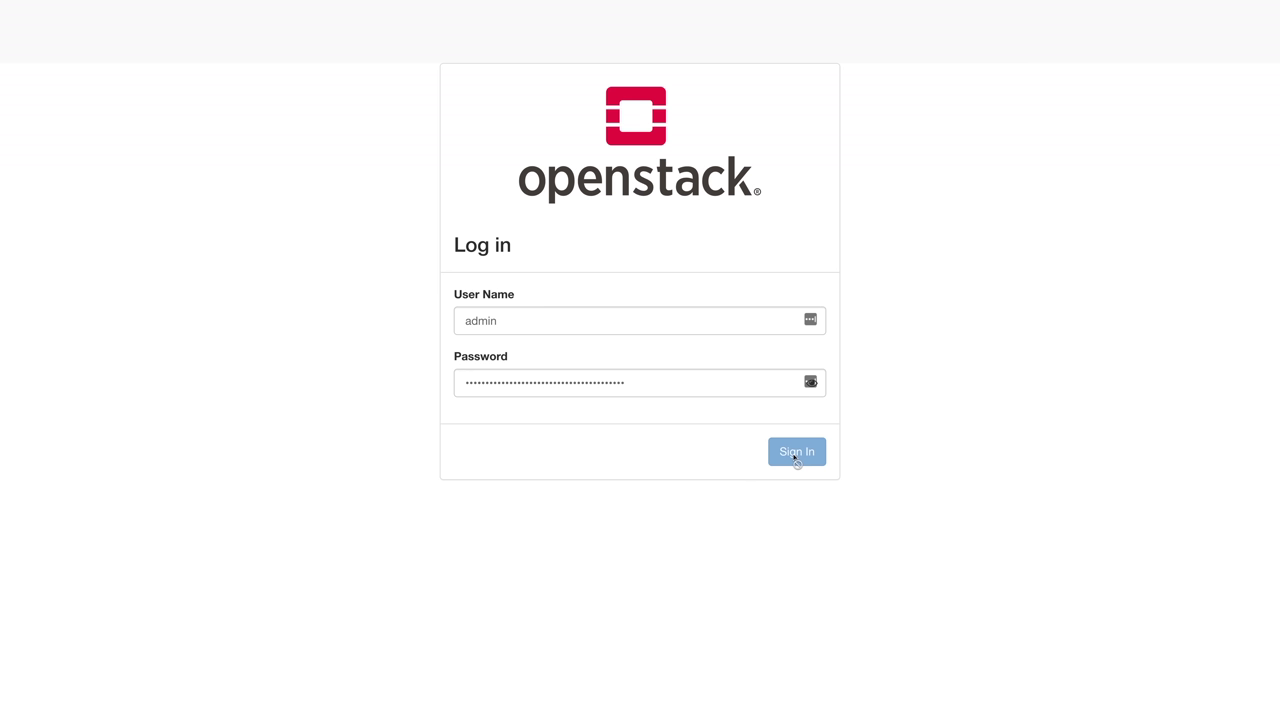
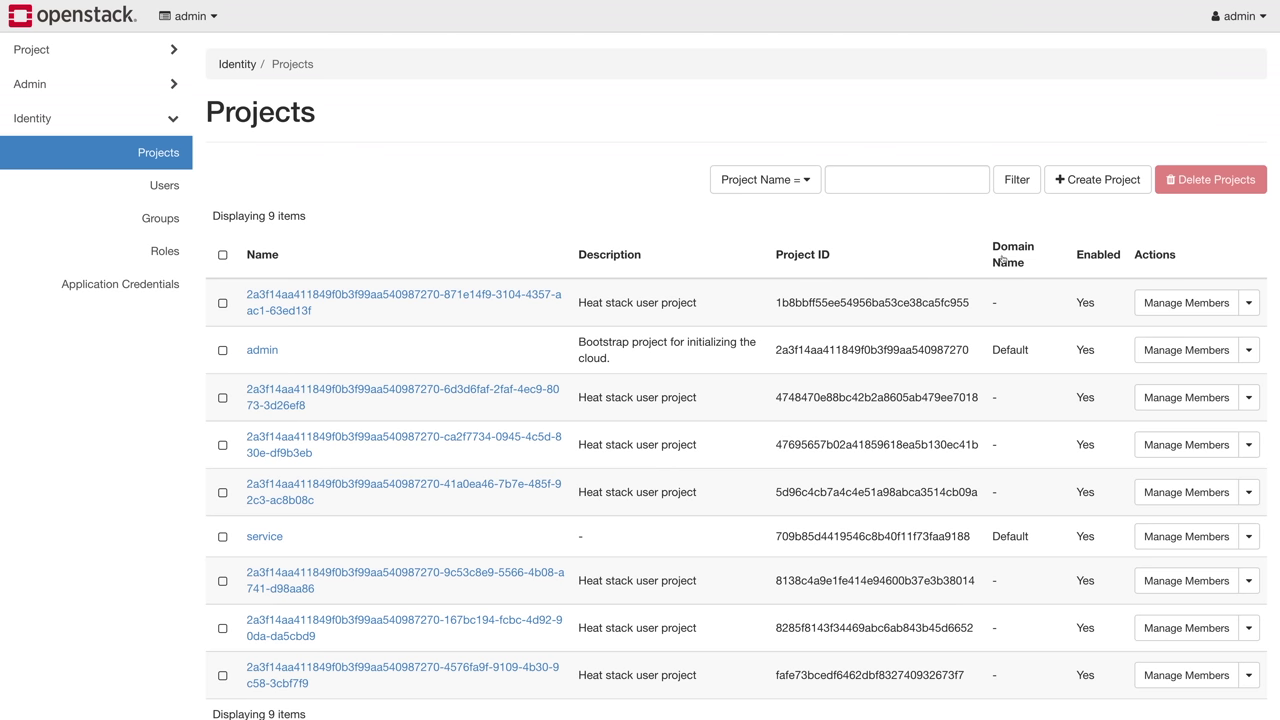
# Create the project 'Development' with the description 'Development project.'
pyautogui.click(1081, 185)
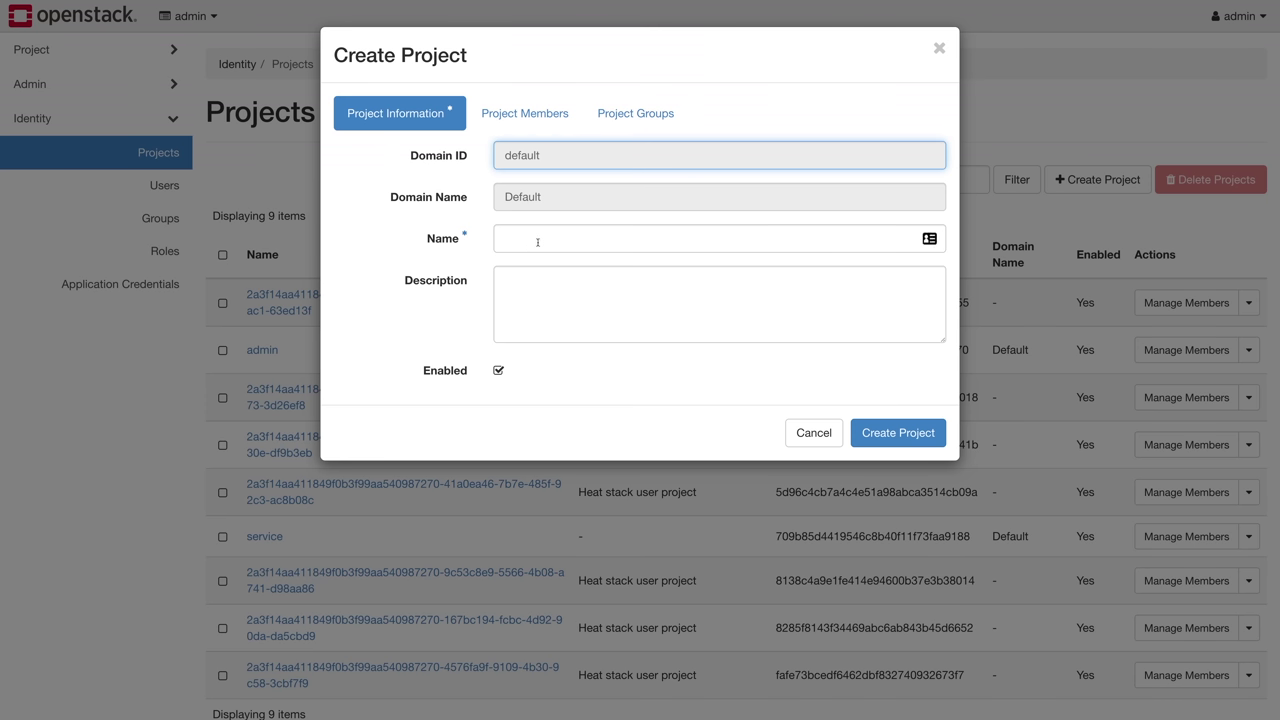
pyautogui.click(537, 240)
pyautogui.click(480, 314)
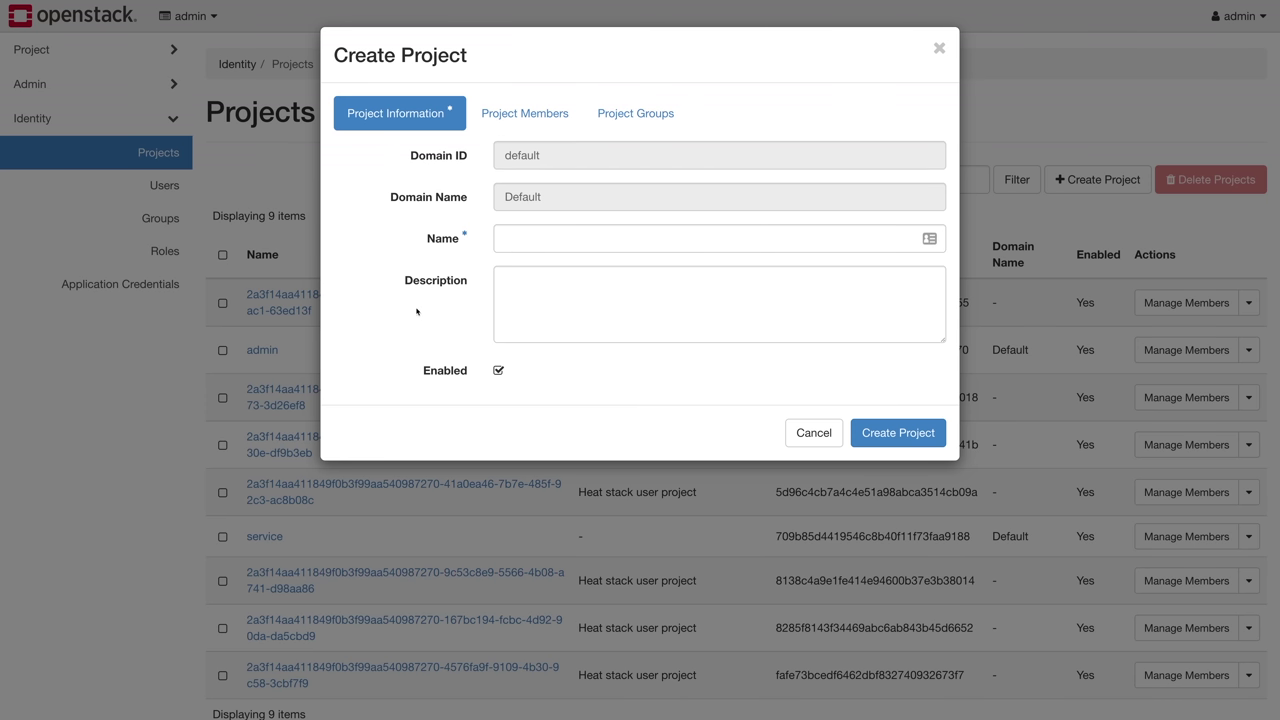
pyautogui.click(507, 243)
pyautogui.write('Dep')
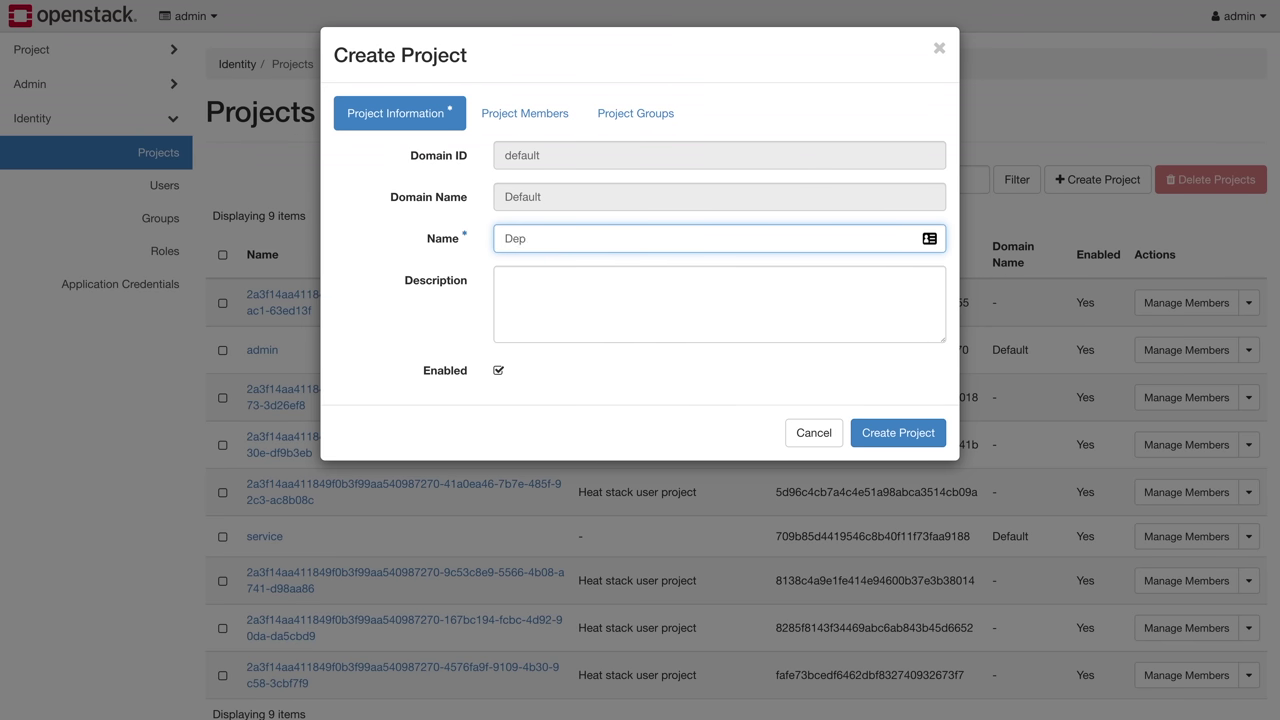
pyautogui.press('BackSpace')
pyautogui.write('velopment')
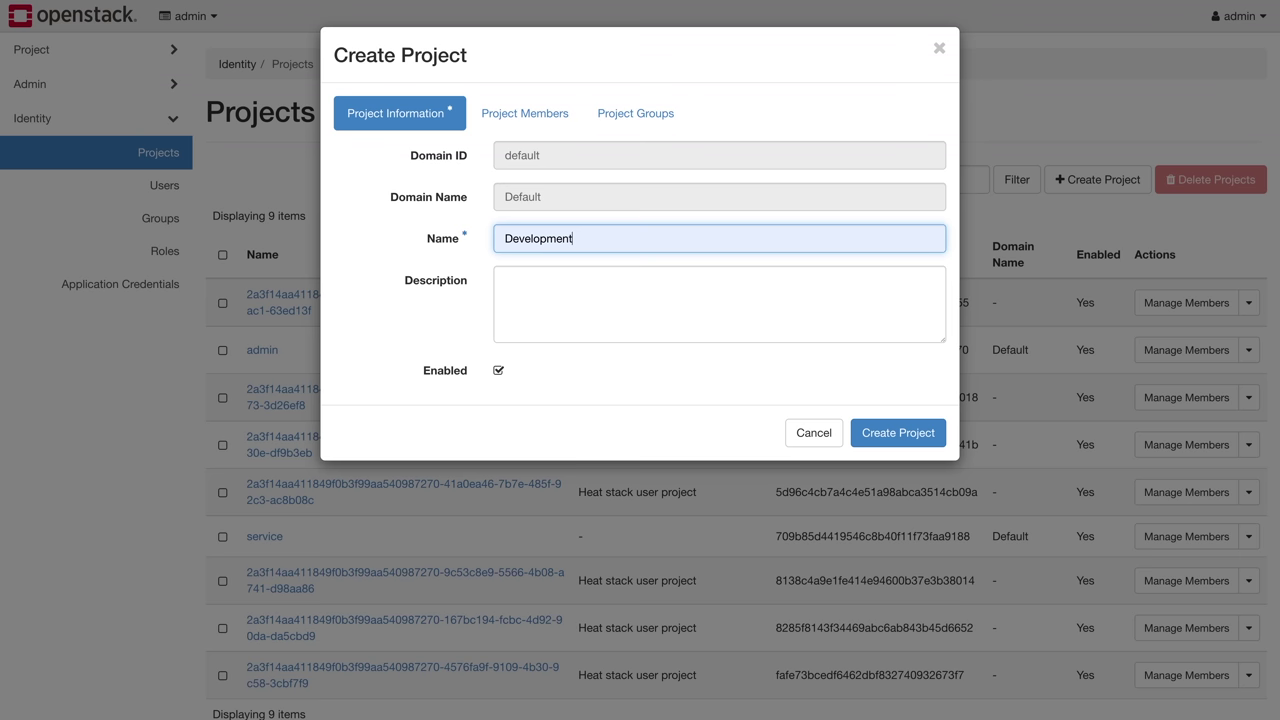
pyautogui.click(558, 309)
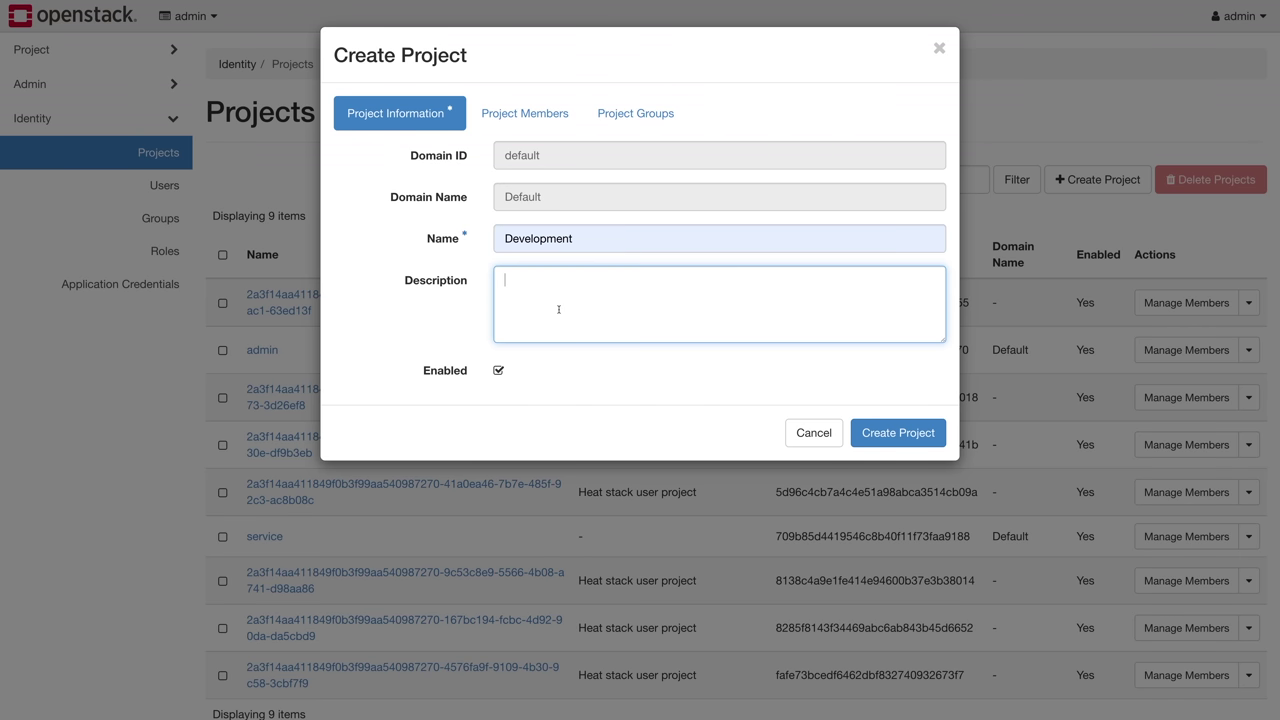
pyautogui.write('Development project.')
pyautogui.click(883, 432)
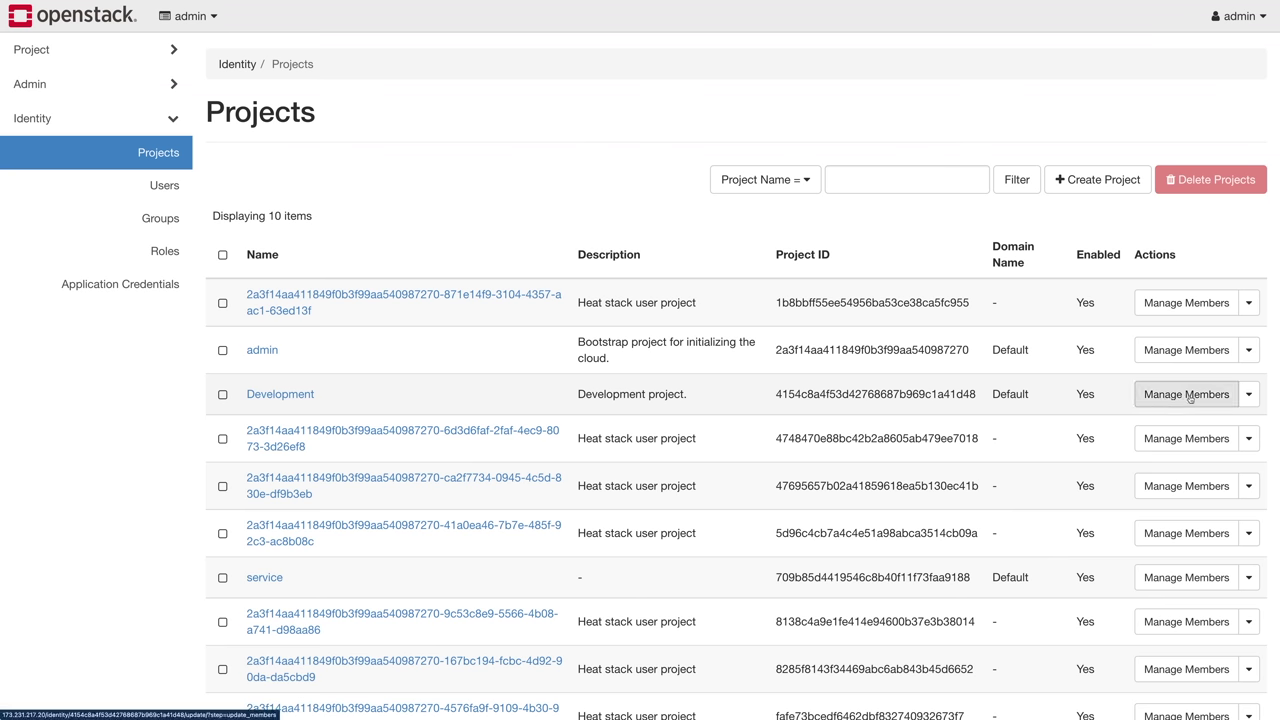
pyautogui.click(1247, 396)
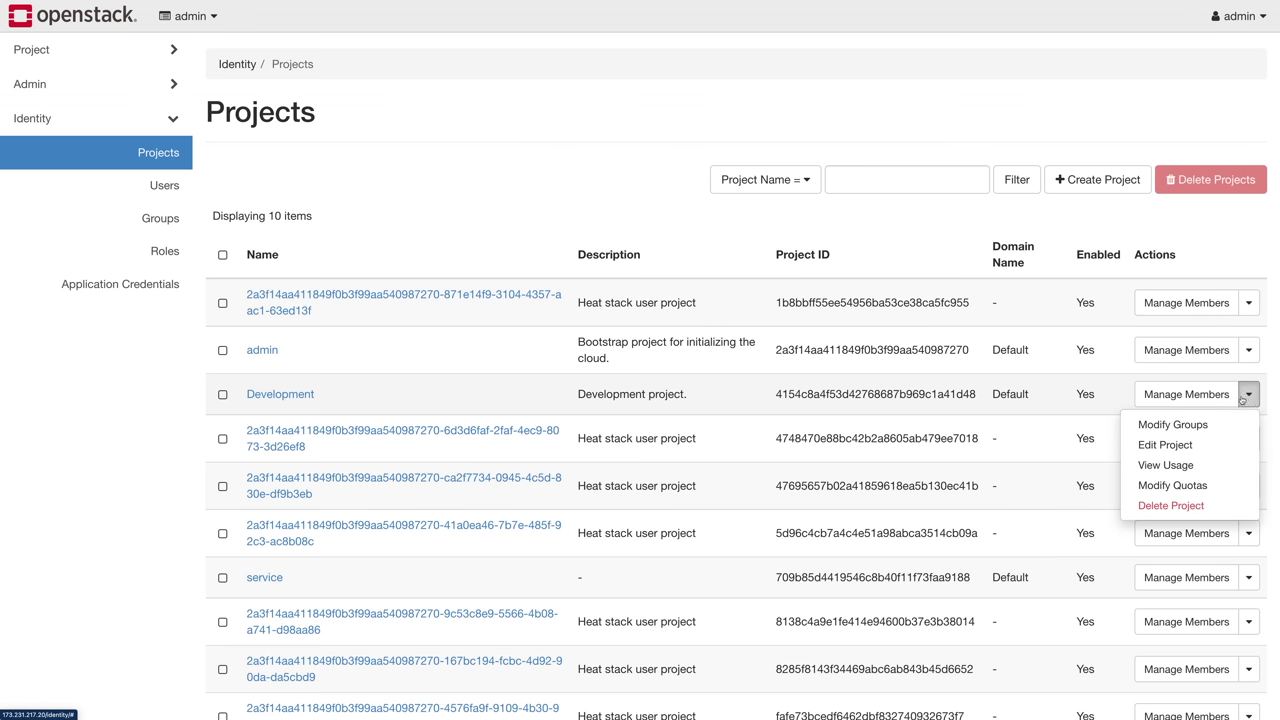
pyautogui.click(1175, 486)
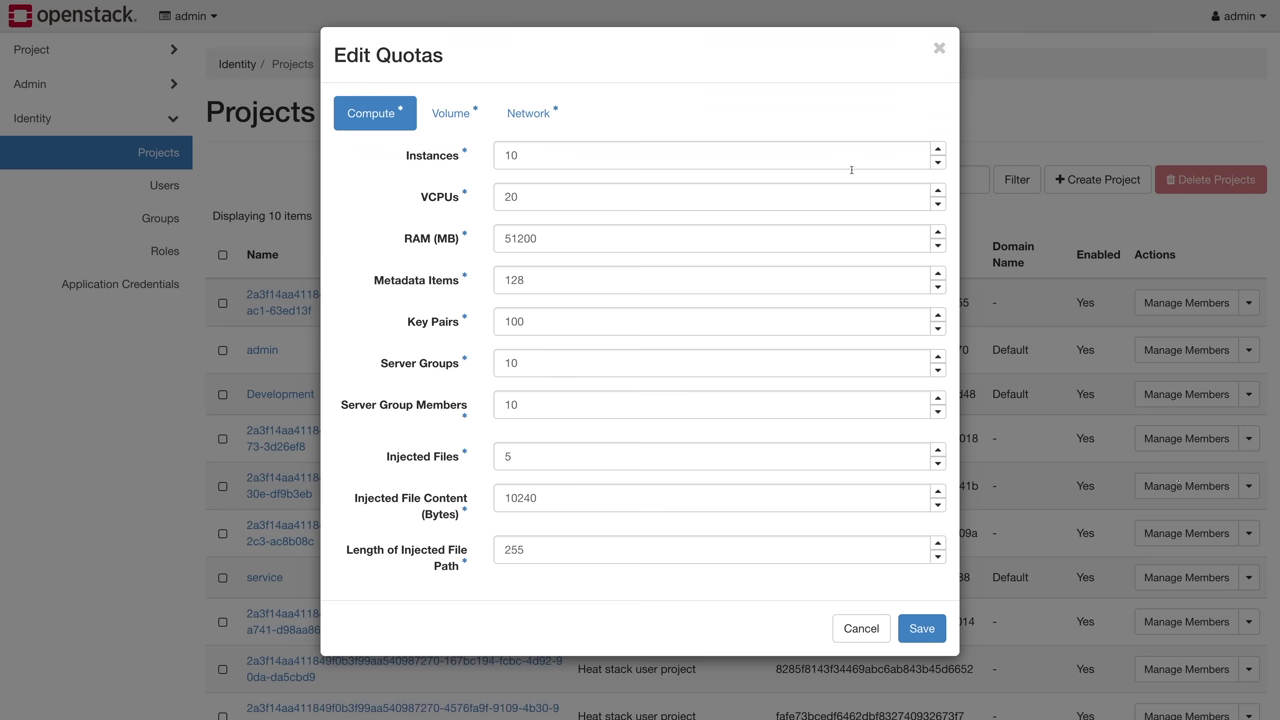
pyautogui.click(452, 114)
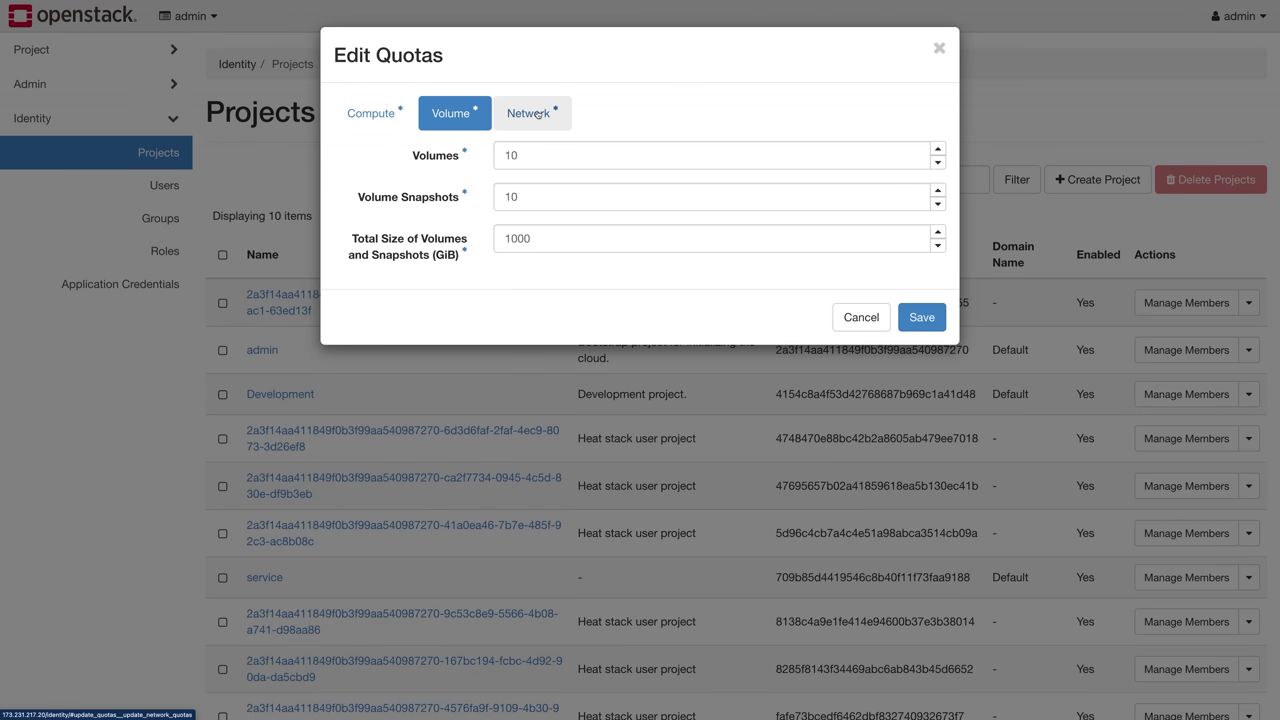
pyautogui.click(540, 114)
pyautogui.click(360, 118)
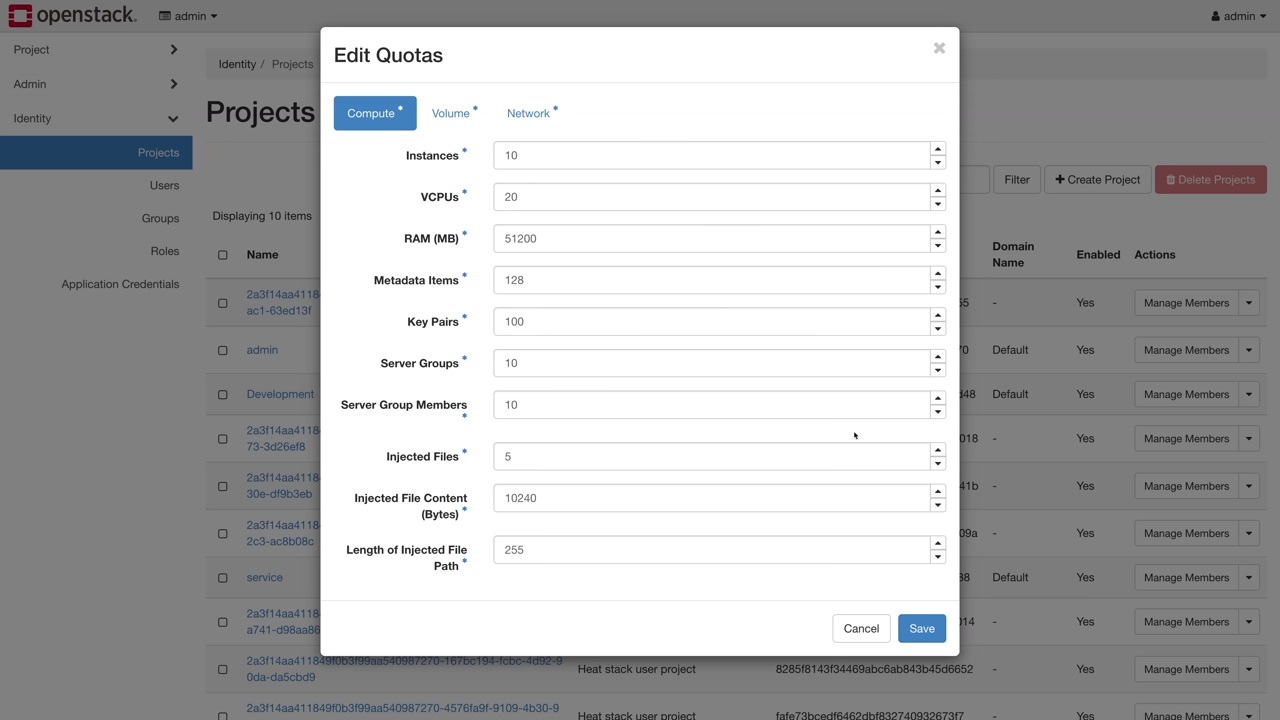
pyautogui.click(861, 628)
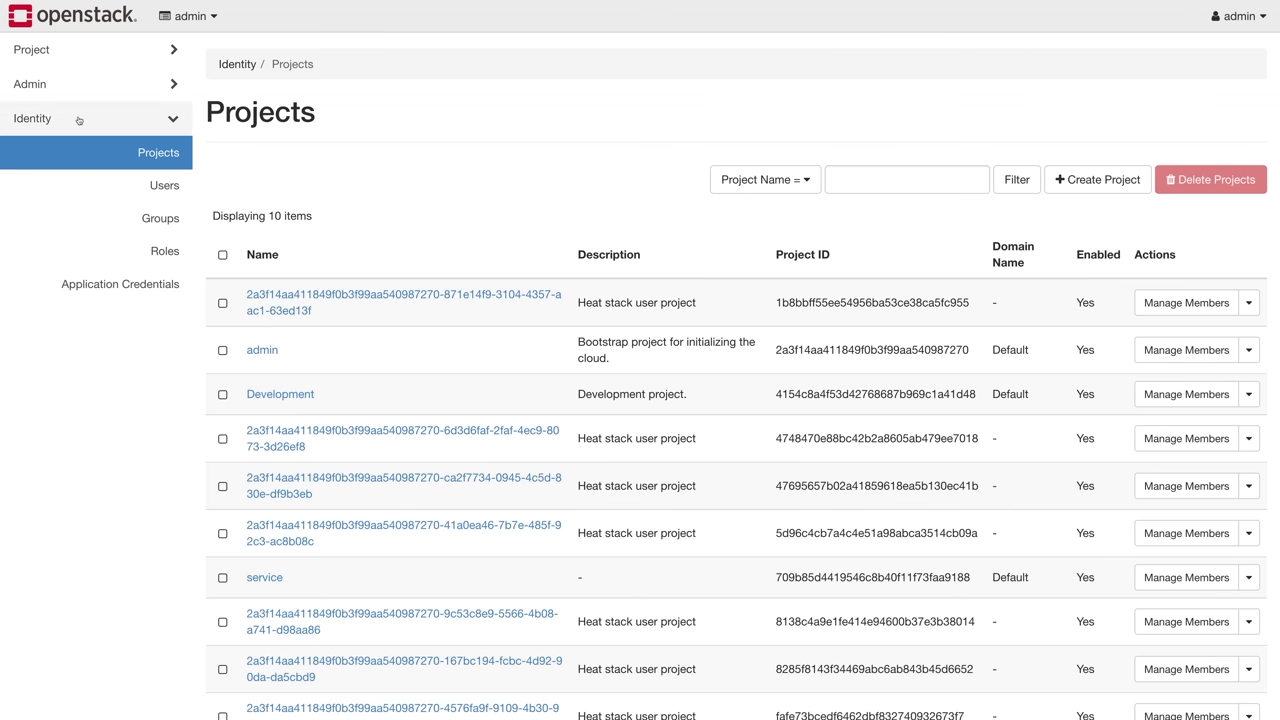
# Open the Create User form from the Identity Users list
pyautogui.click(164, 184)
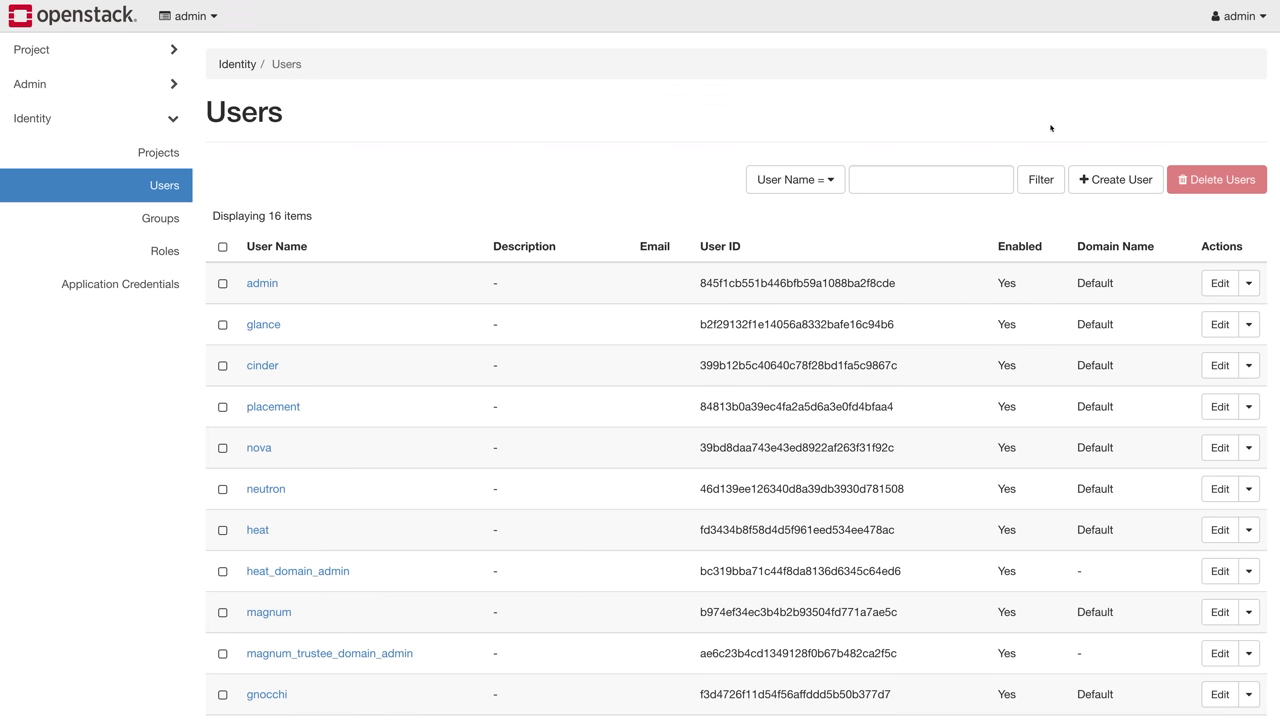
pyautogui.click(1115, 179)
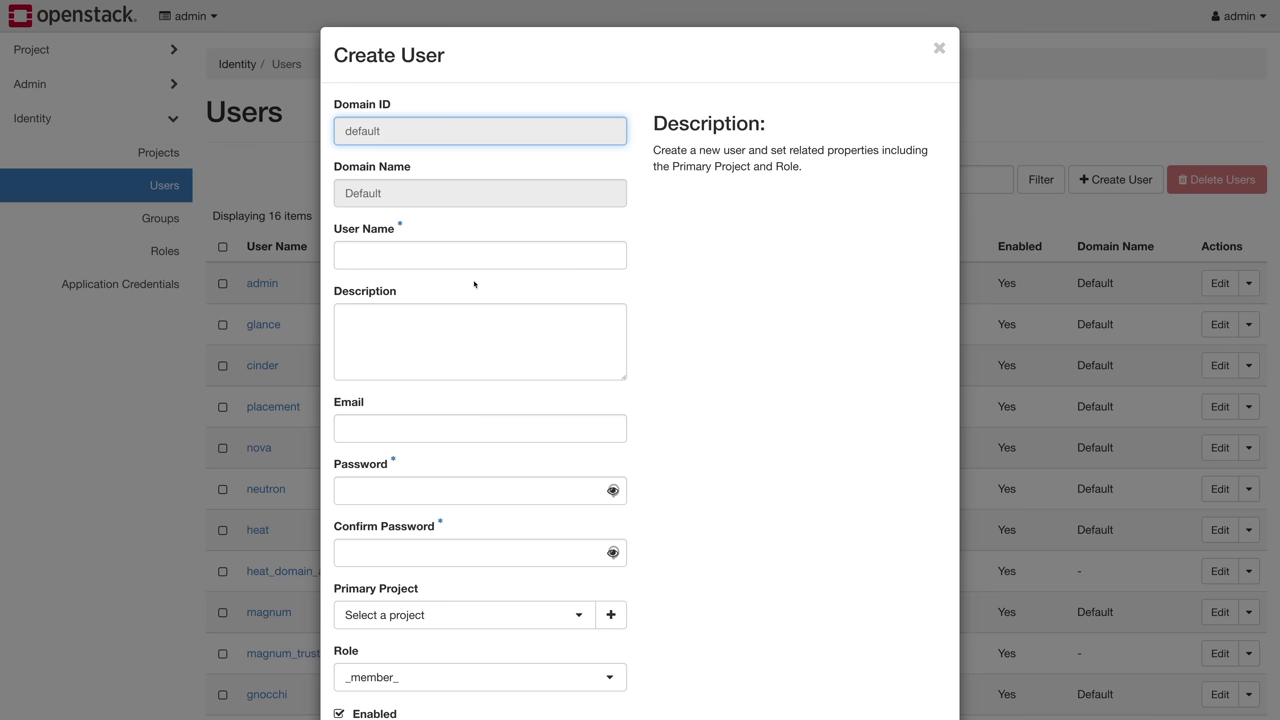
# Enter username 'beau', the user's e-mail, and the account password with its confirmation
pyautogui.click(567, 265)
pyautogui.write('beau')
pyautogui.press('Tab')
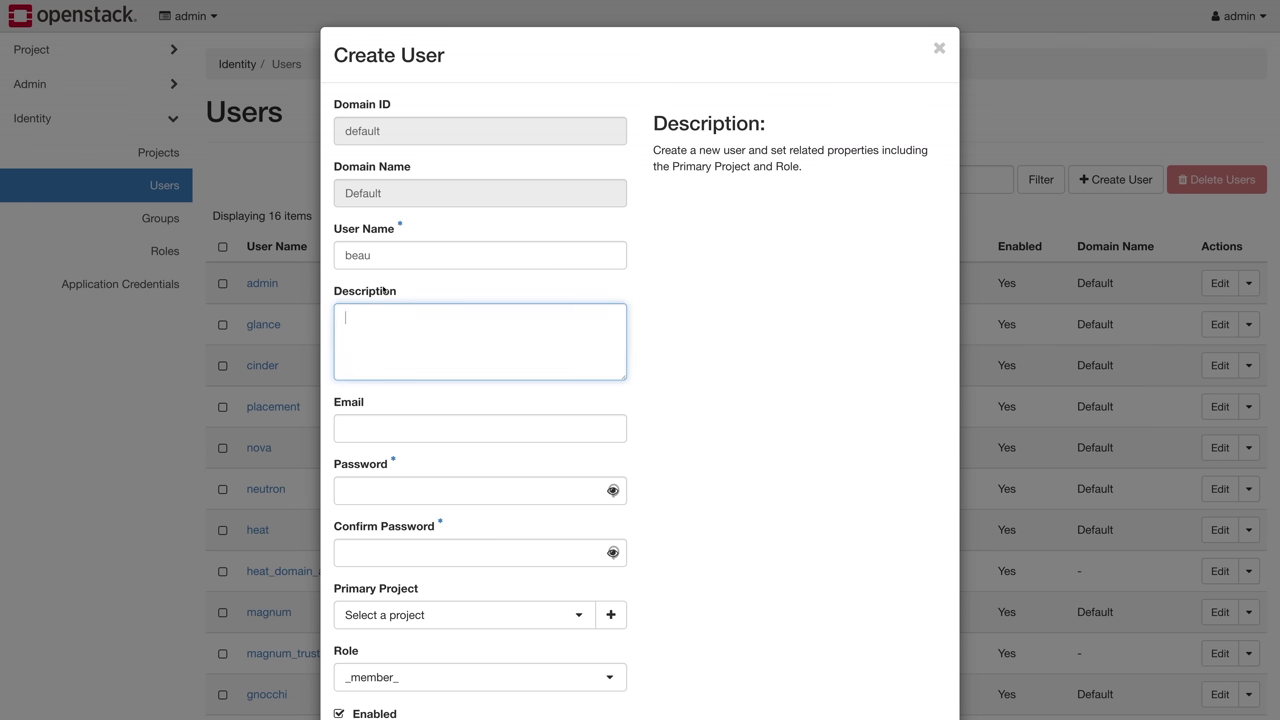
pyautogui.click(412, 428)
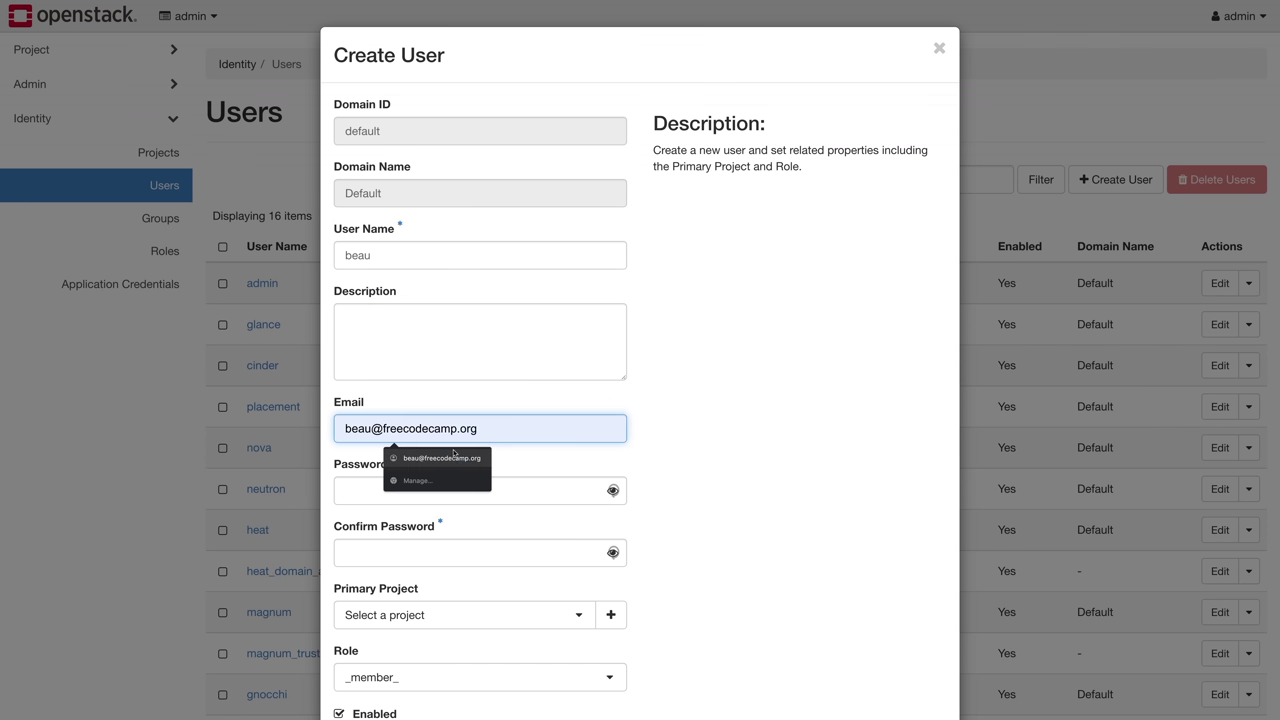
pyautogui.click(449, 453)
pyautogui.scroll(-3, 737, 431)
pyautogui.click(443, 347)
pyautogui.write('••••••••')
pyautogui.press('Tab')
pyautogui.write('••••••••')
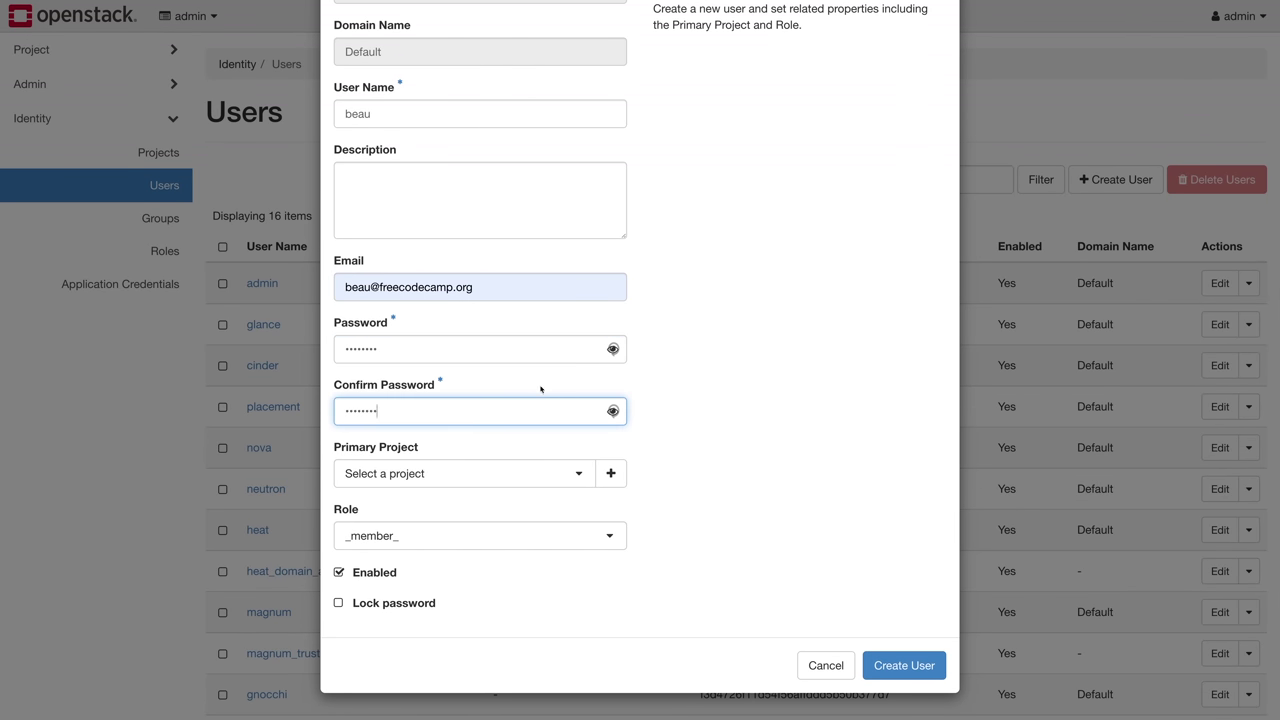
# Set Development as primary project with the member role and create the user
pyautogui.click(558, 482)
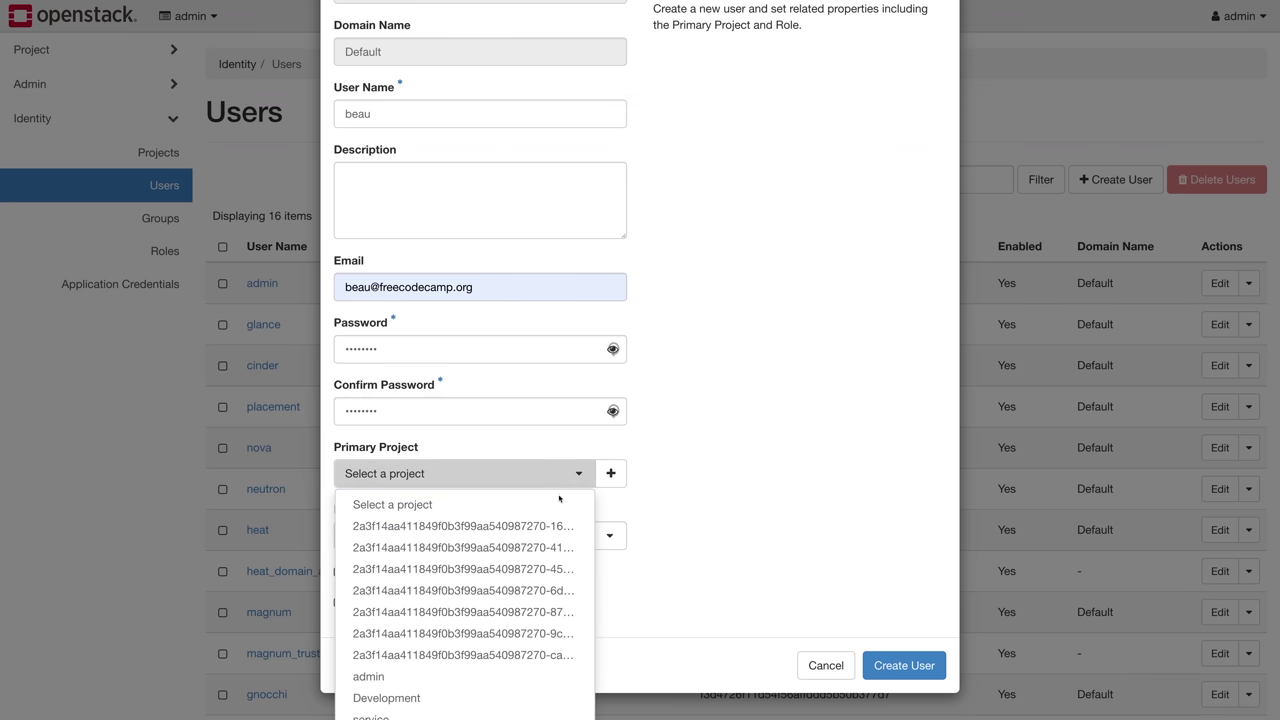
pyautogui.scroll(-1, 560, 530)
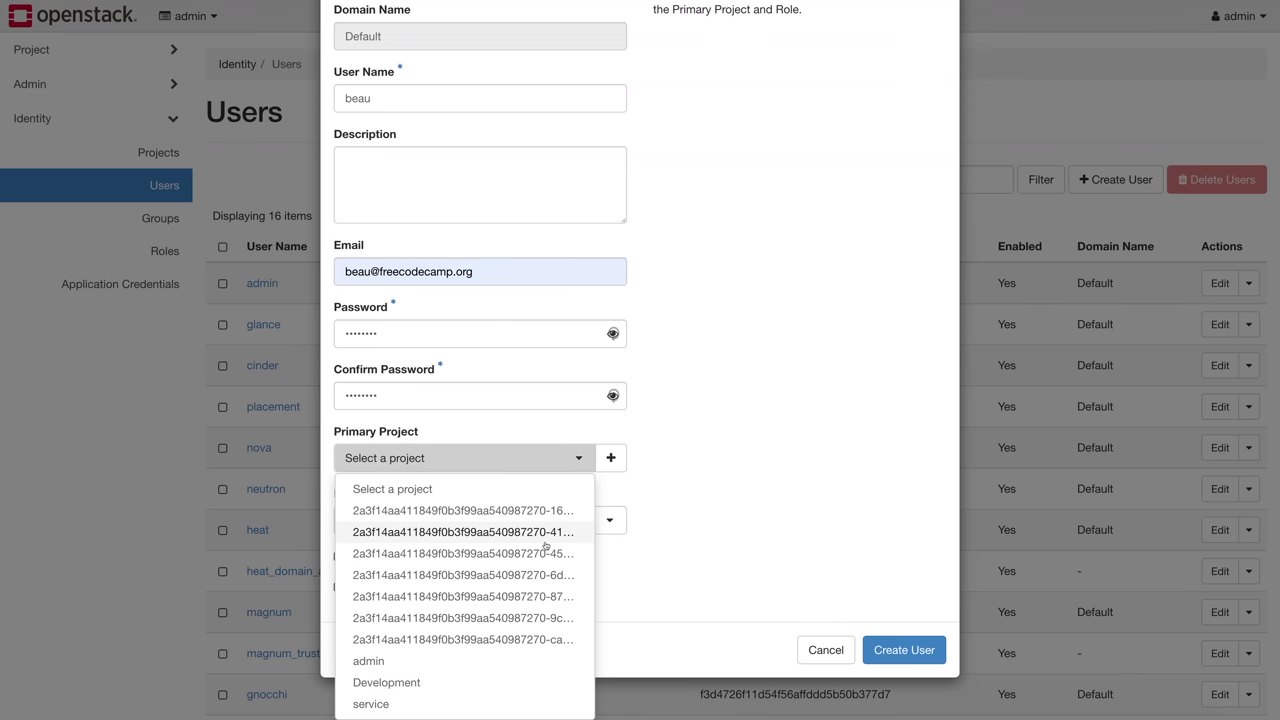
pyautogui.click(435, 690)
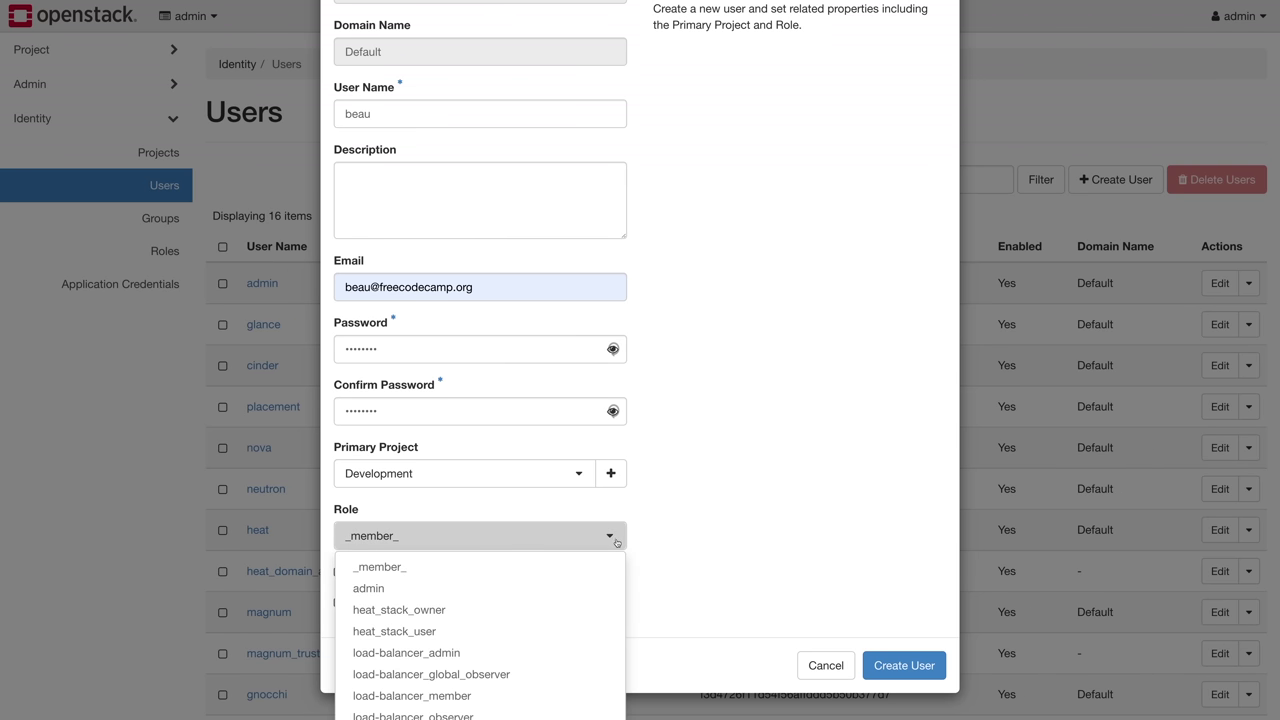
pyautogui.scroll(-2, 571, 629)
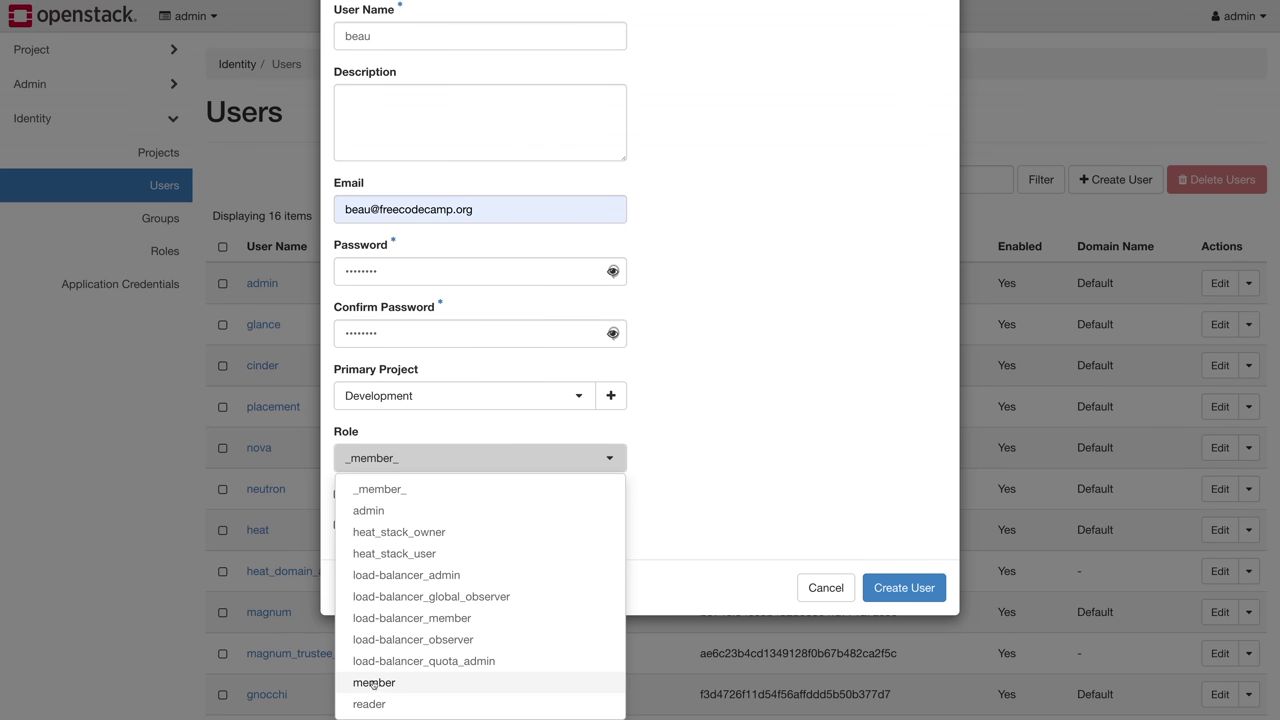
pyautogui.click(374, 683)
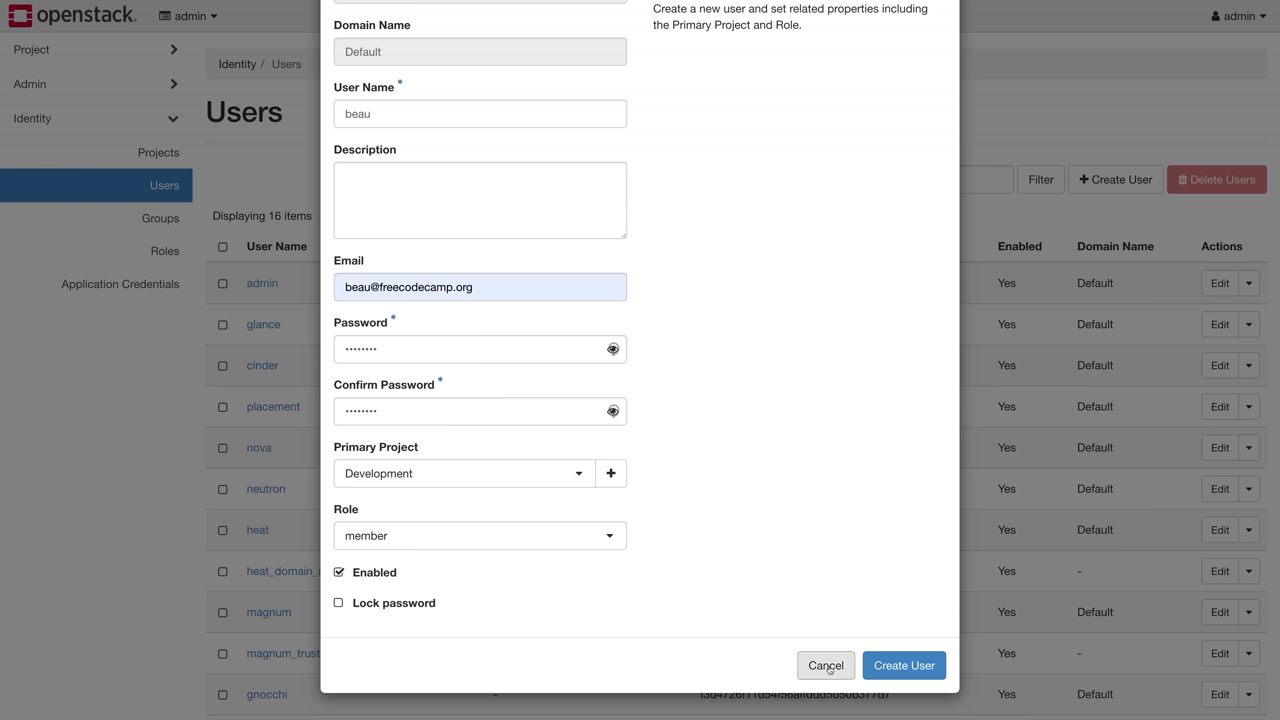
pyautogui.click(893, 672)
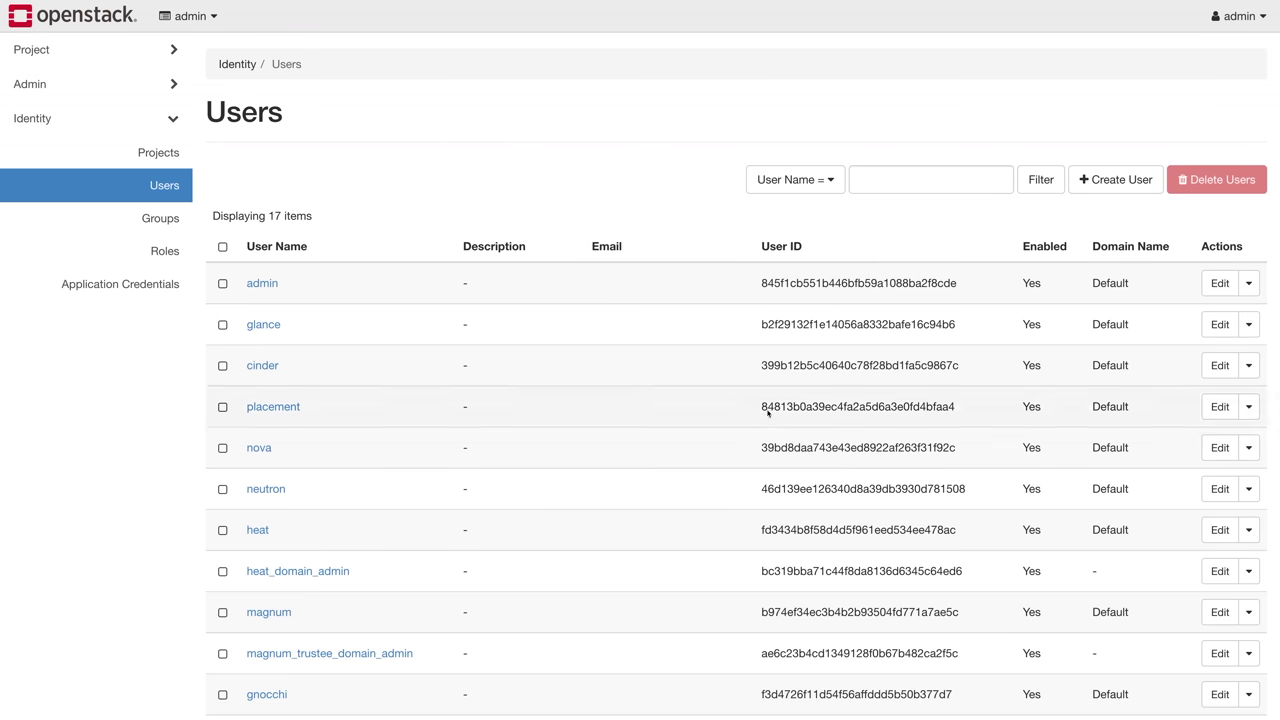
# Sign out of admin, sign in as beau with the account password, and check its project list
pyautogui.click(1257, 24)
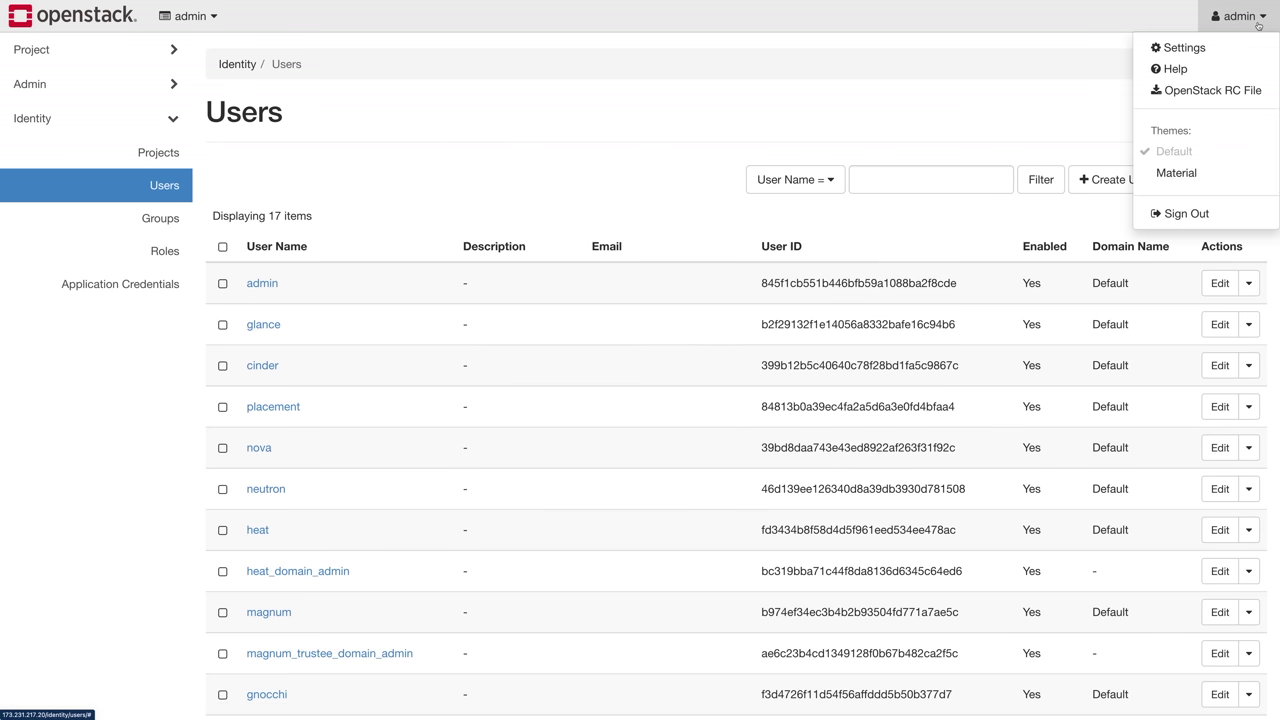
pyautogui.click(1183, 213)
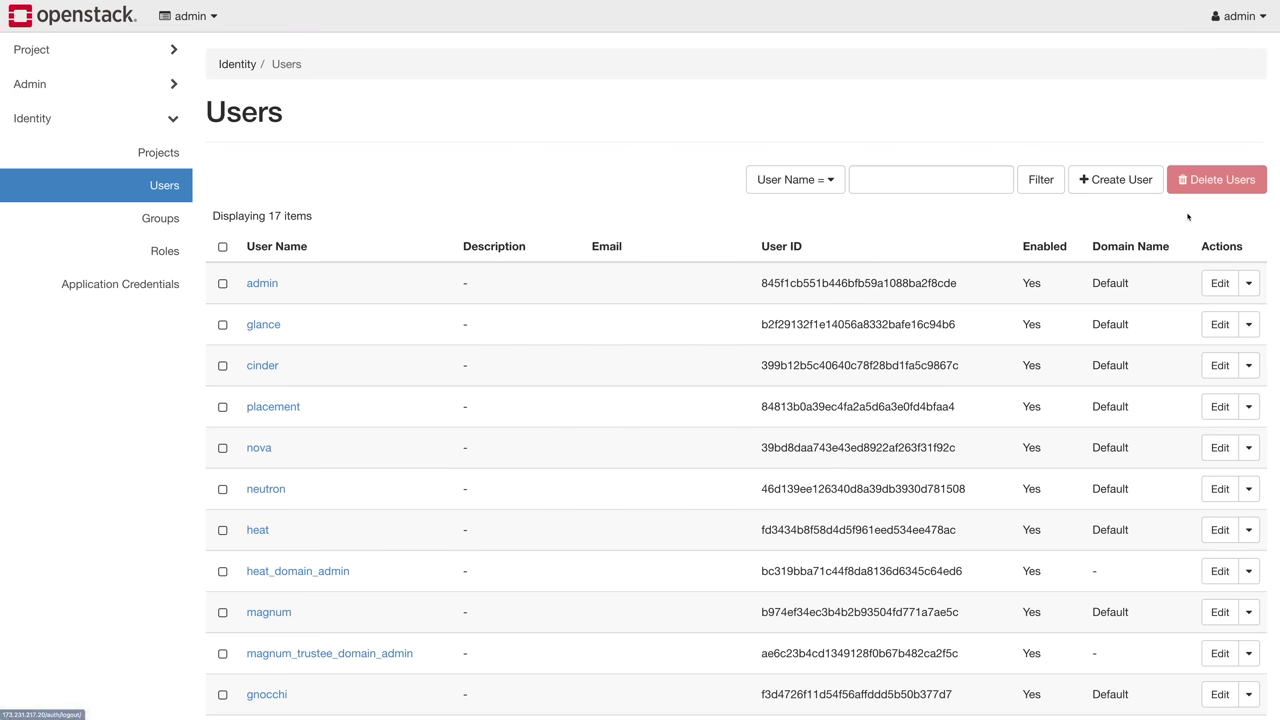
pyautogui.press('Tab')
pyautogui.click(812, 453)
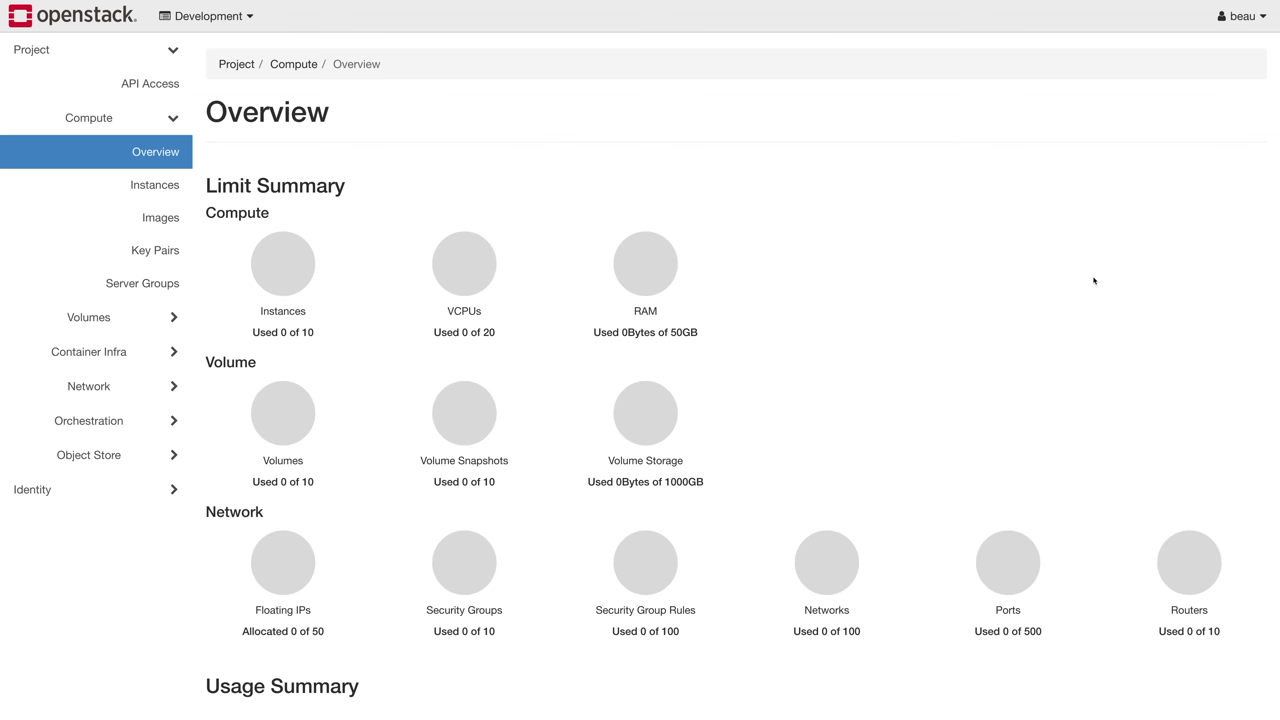
pyautogui.click(236, 18)
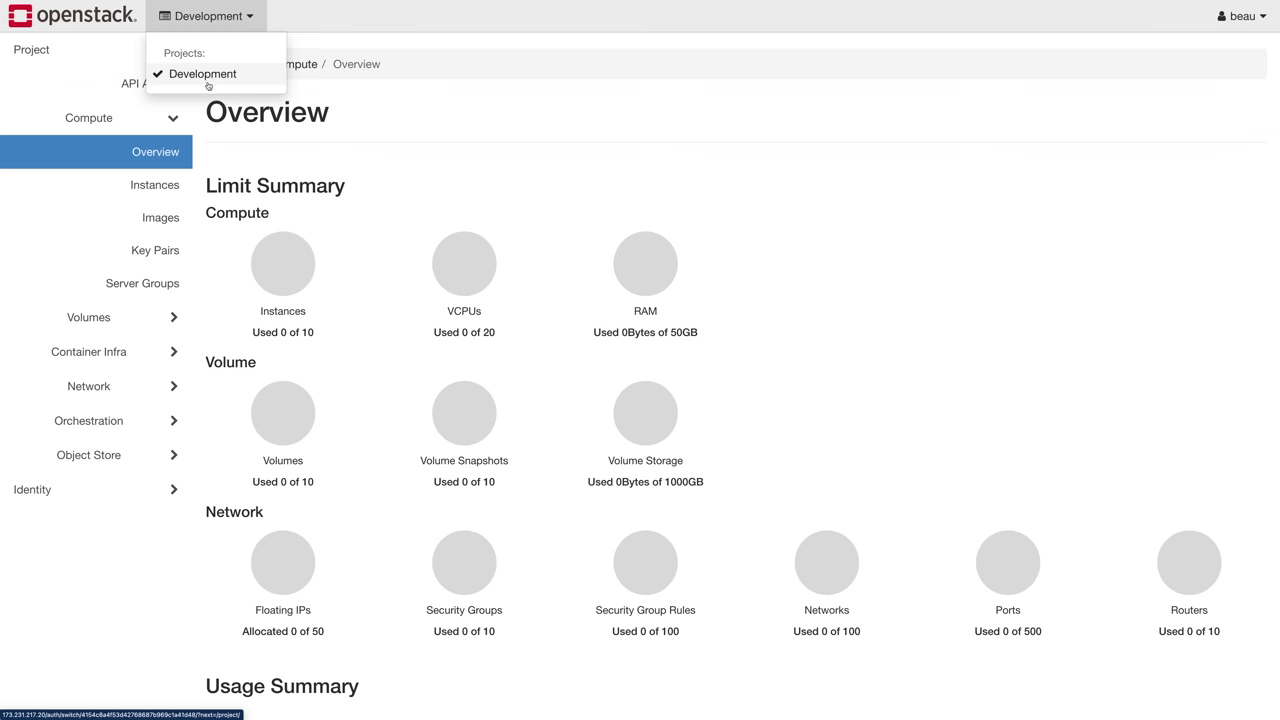
pyautogui.click(741, 184)
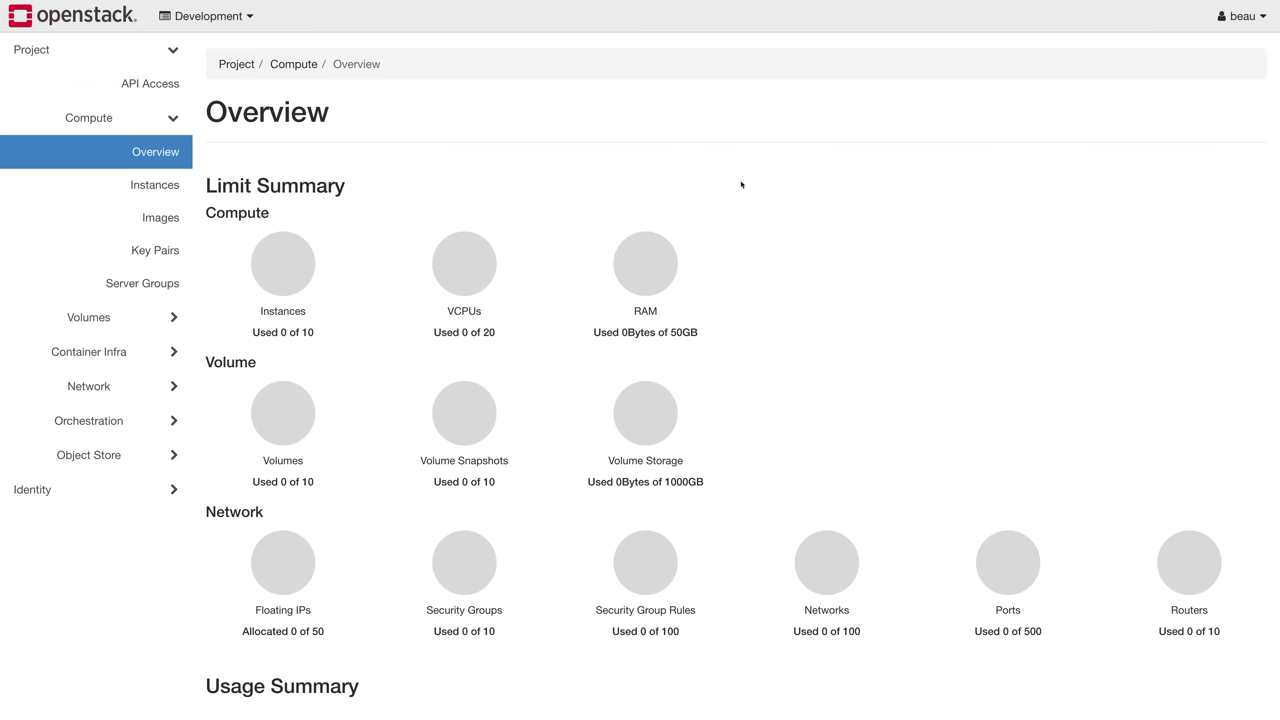
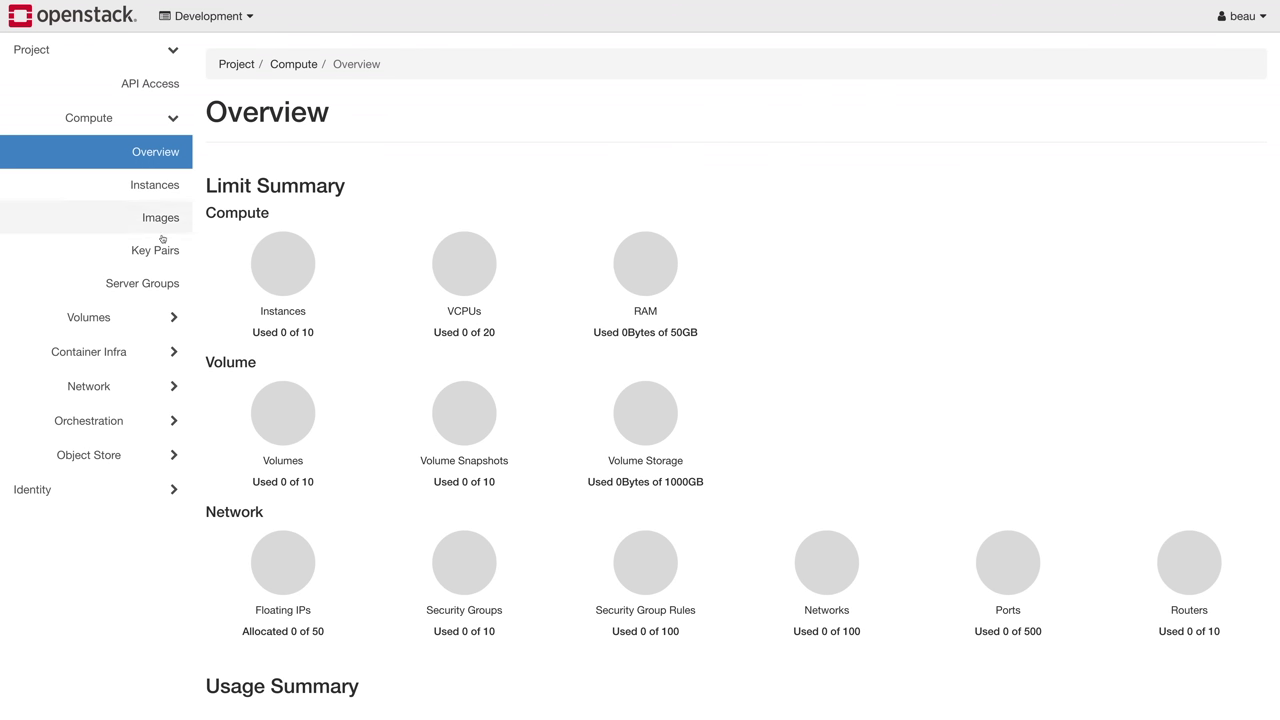
# Open the Compute Images page and review its nine images, including CentOS, Debian and Ubuntu
pyautogui.click(86, 50)
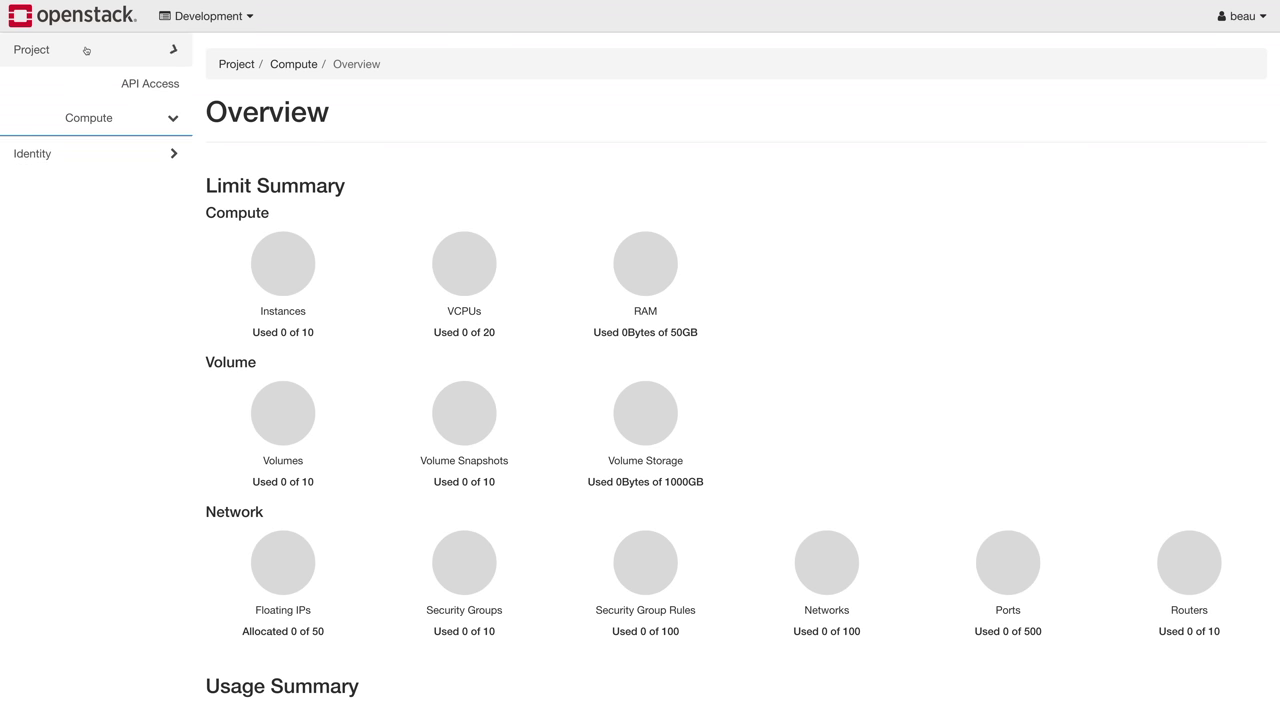
pyautogui.click(86, 50)
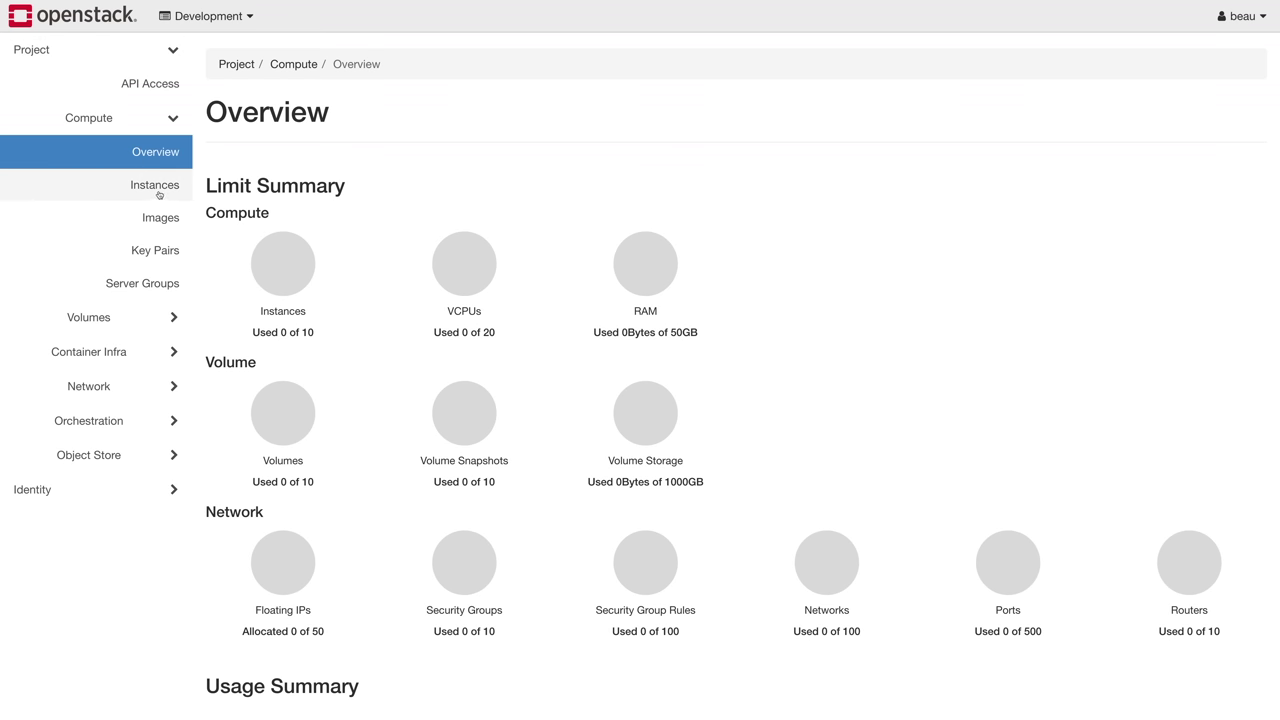
pyautogui.click(150, 225)
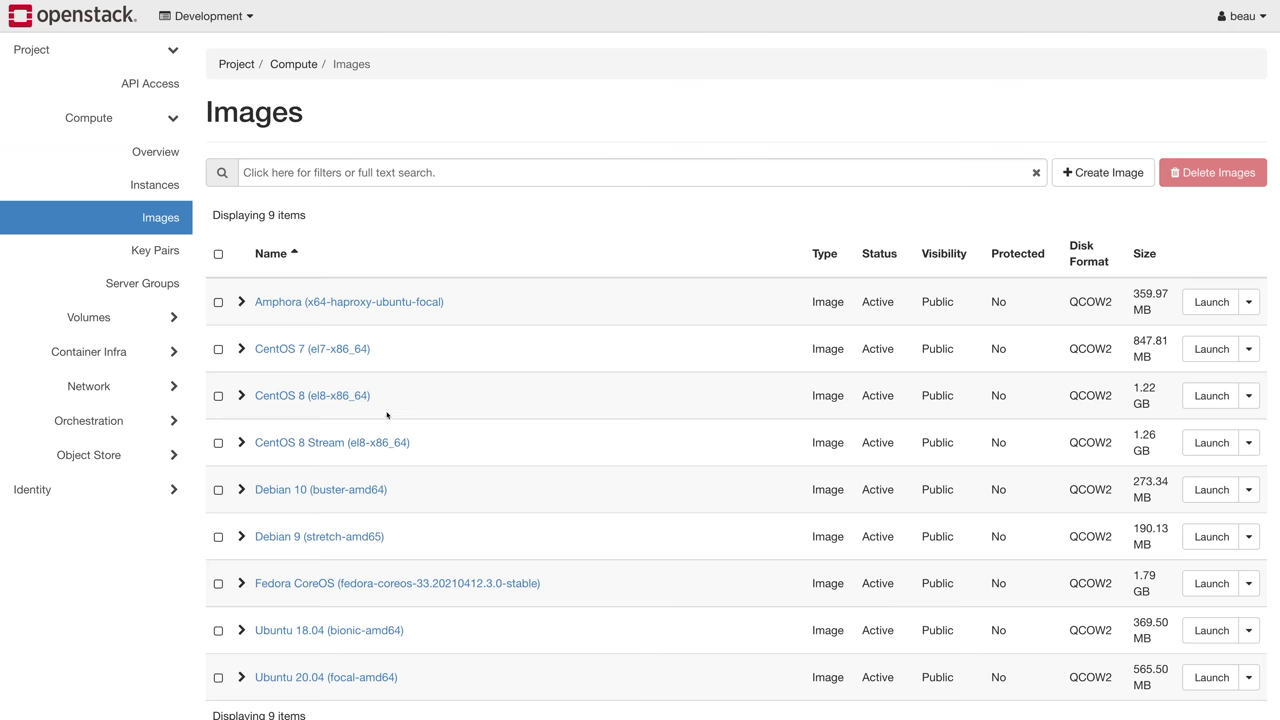
pyautogui.scroll(-1, 387, 412)
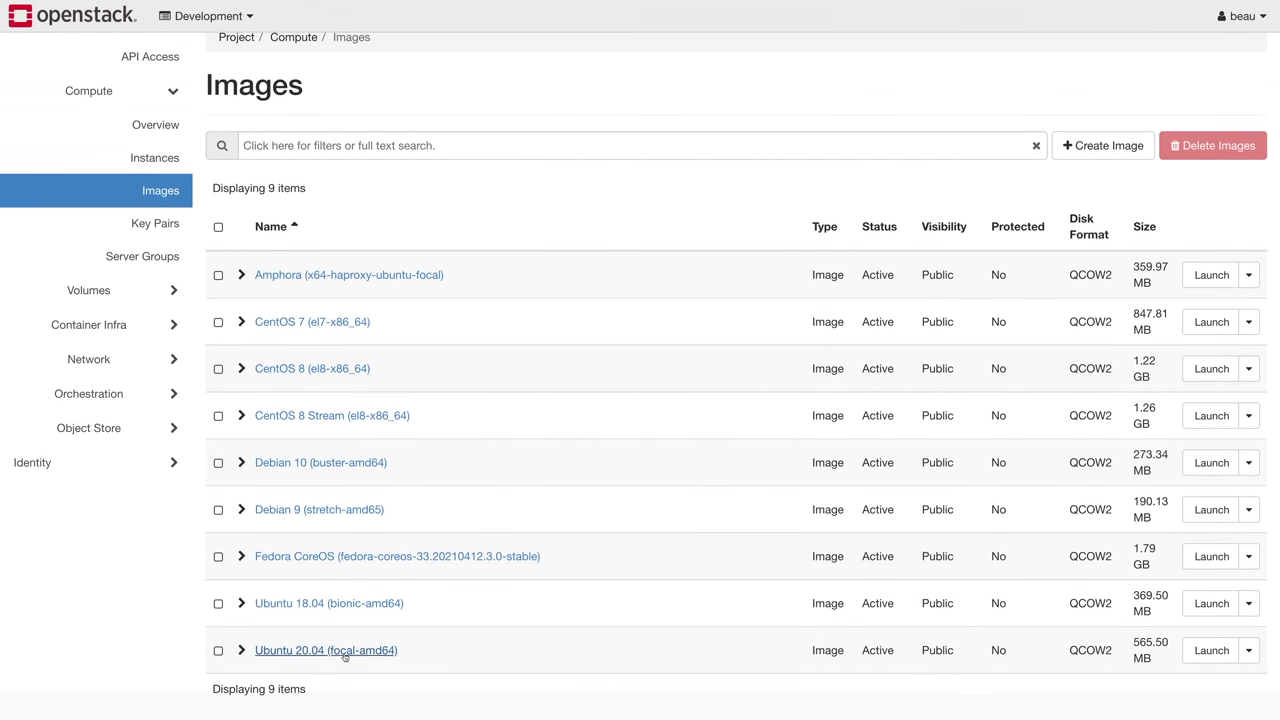
pyautogui.scroll(1, 344, 589)
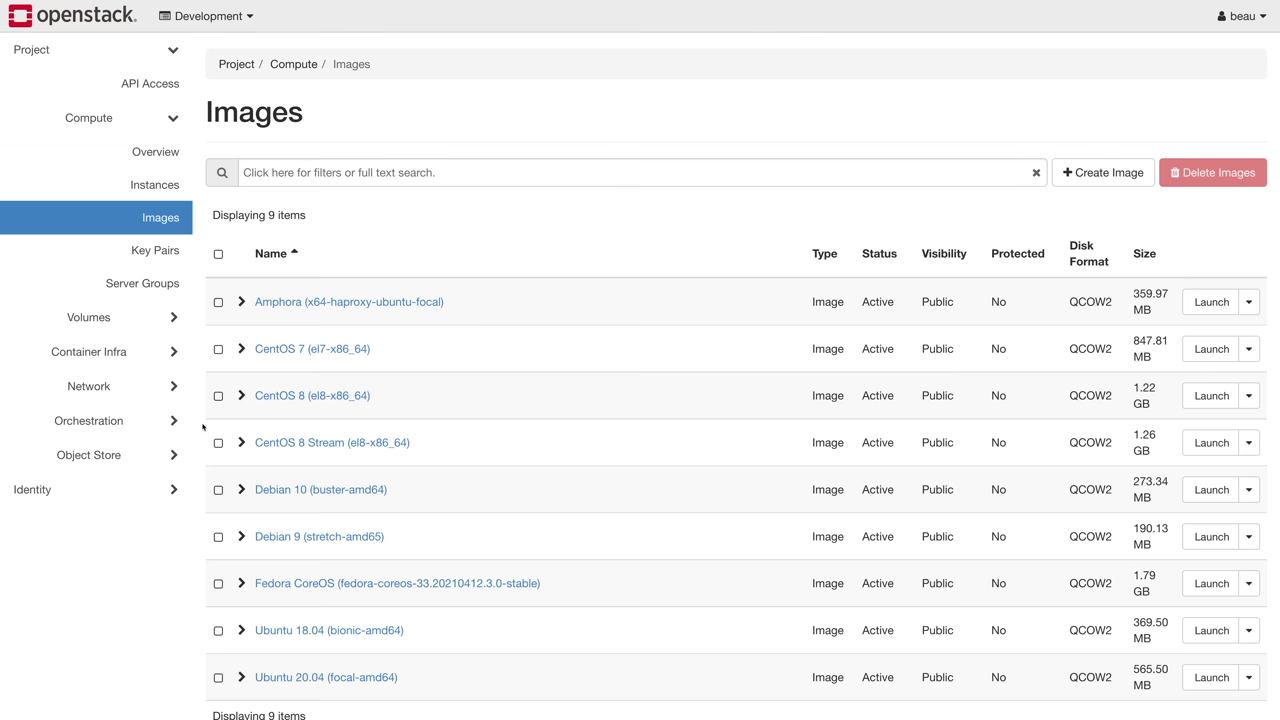
# Start a new image named CirrOS with the description 'A CirrOS image.'
pyautogui.click(1092, 173)
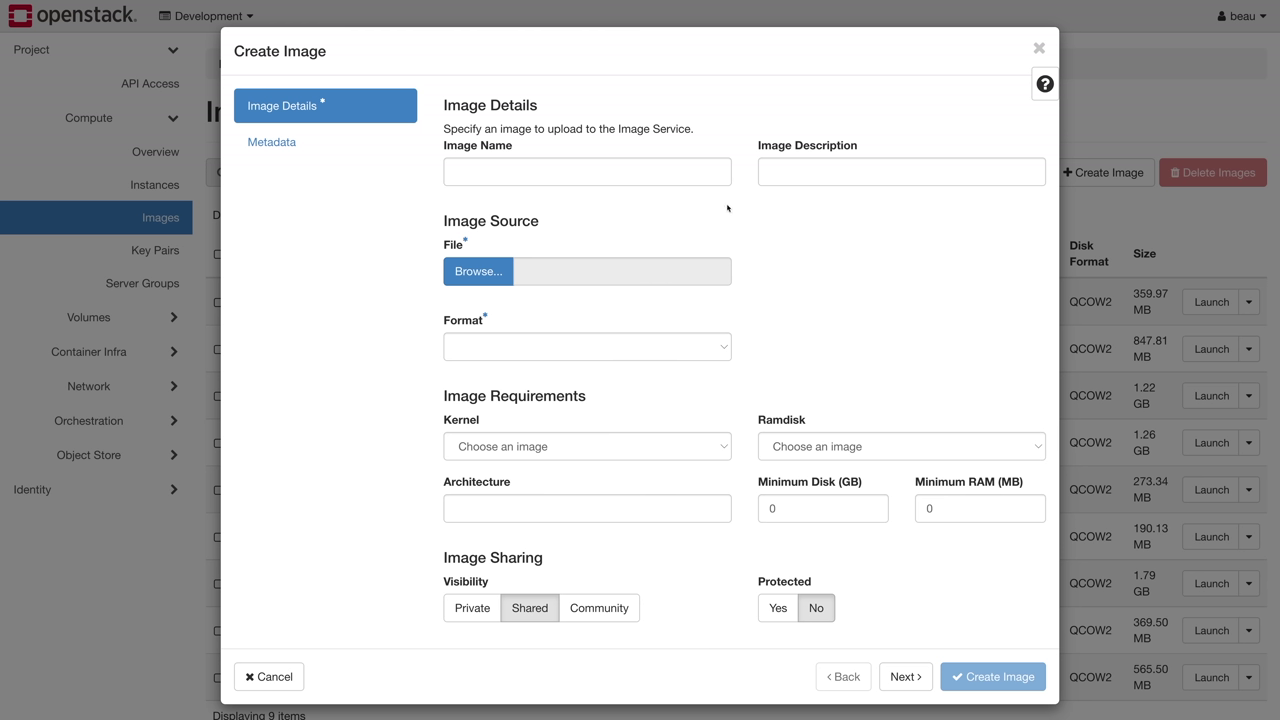
pyautogui.moveTo(443, 221); pyautogui.dragTo(554, 224)
pyautogui.click(465, 252)
pyautogui.click(480, 163)
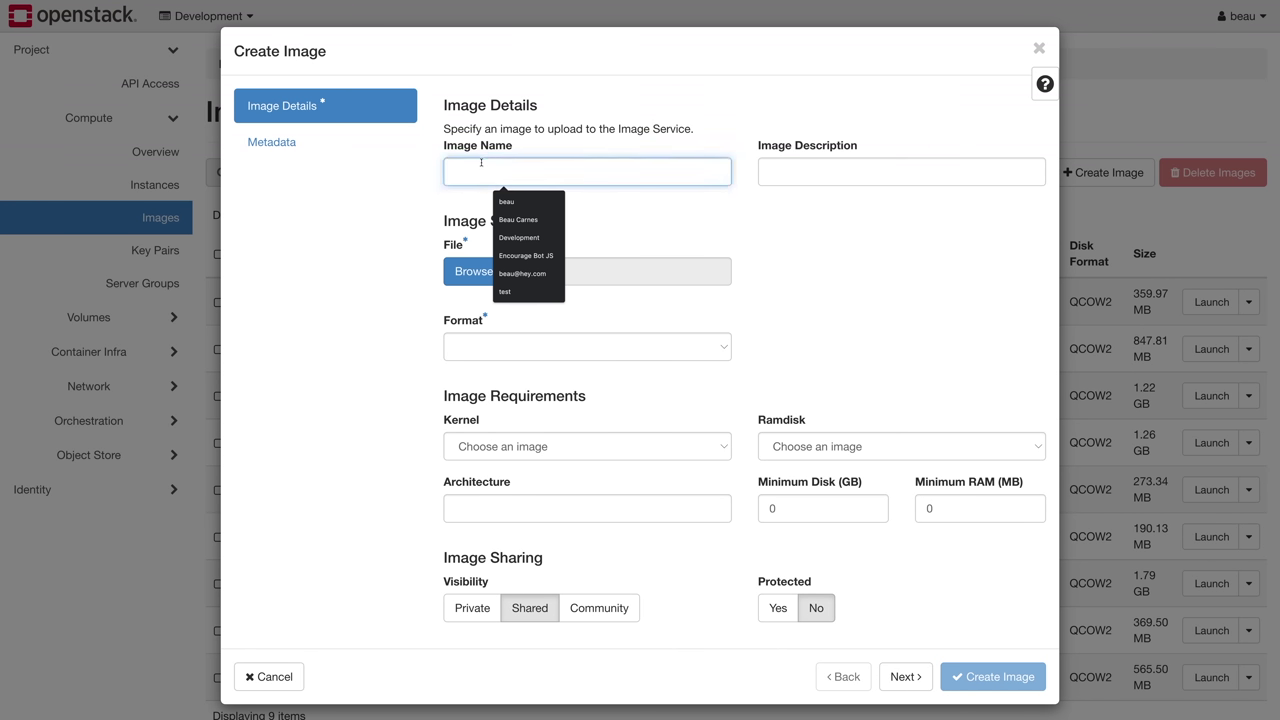
pyautogui.write('CirrOS')
pyautogui.press('Tab')
pyautogui.write('A Cirr')
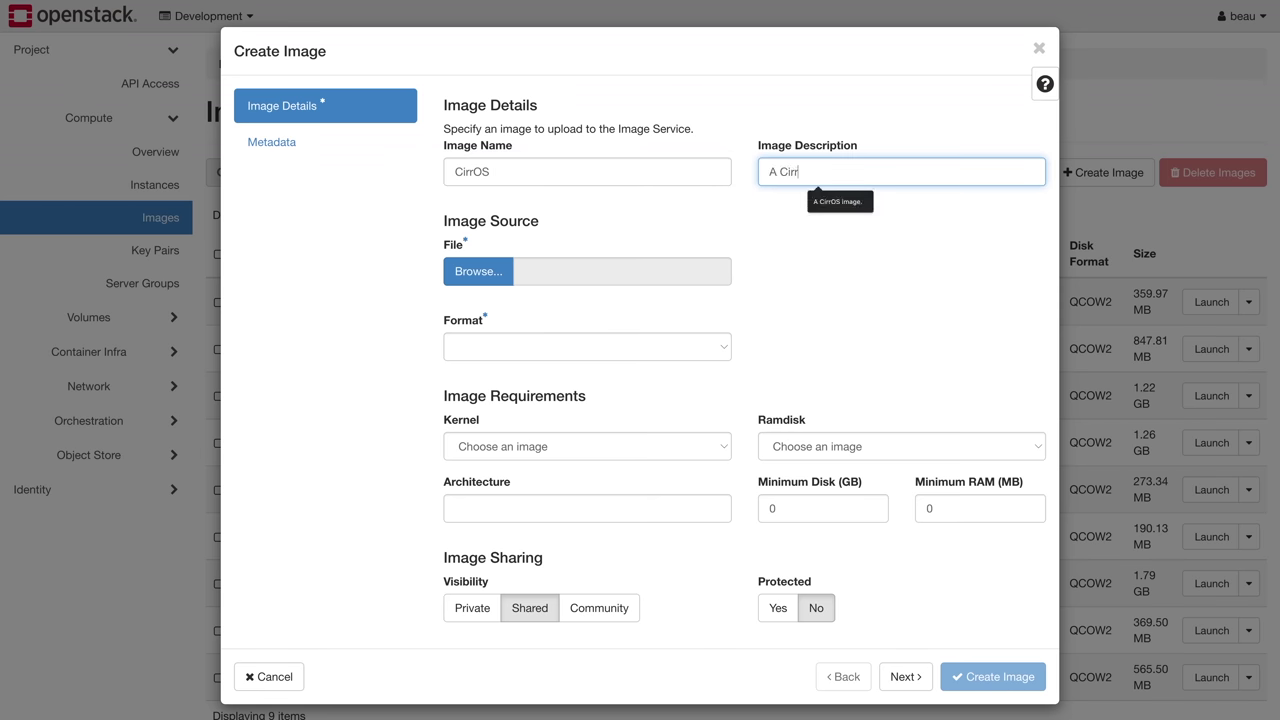
pyautogui.press('Tab')
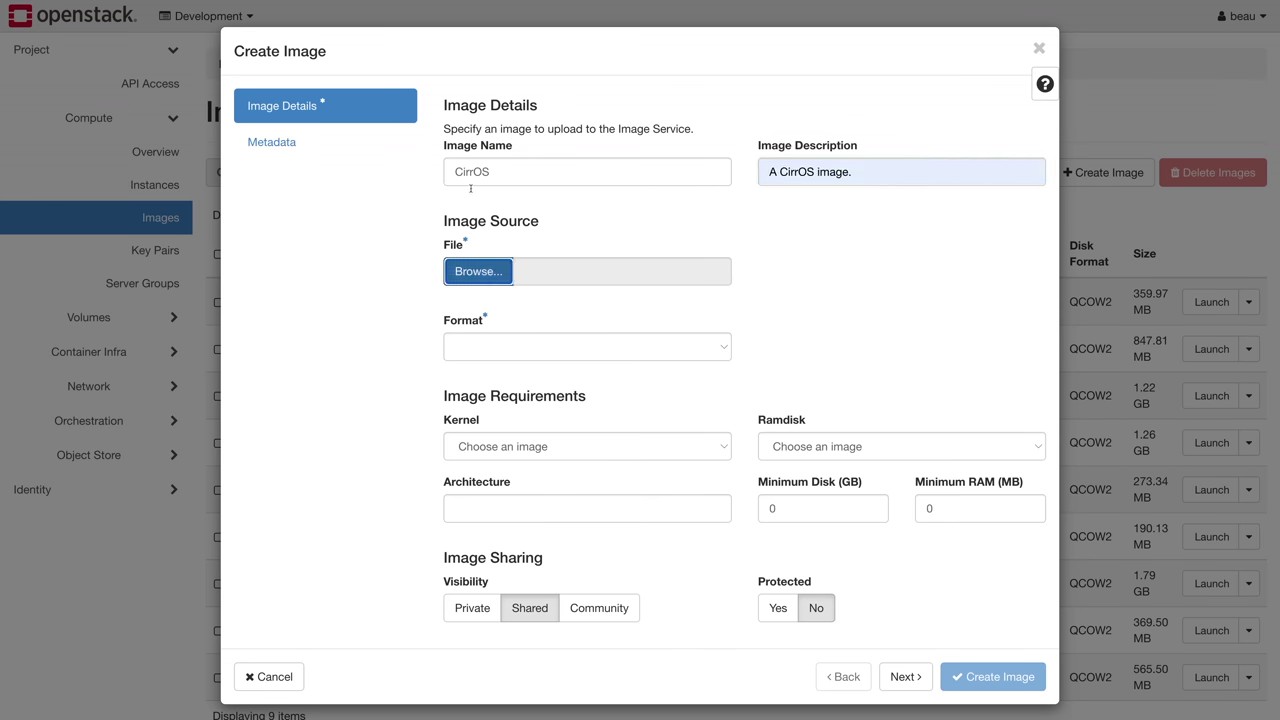
# Choose cirros-0.5.2-x86_64-disk.img as the image file to upload
pyautogui.click(497, 272)
pyautogui.click(935, 457)
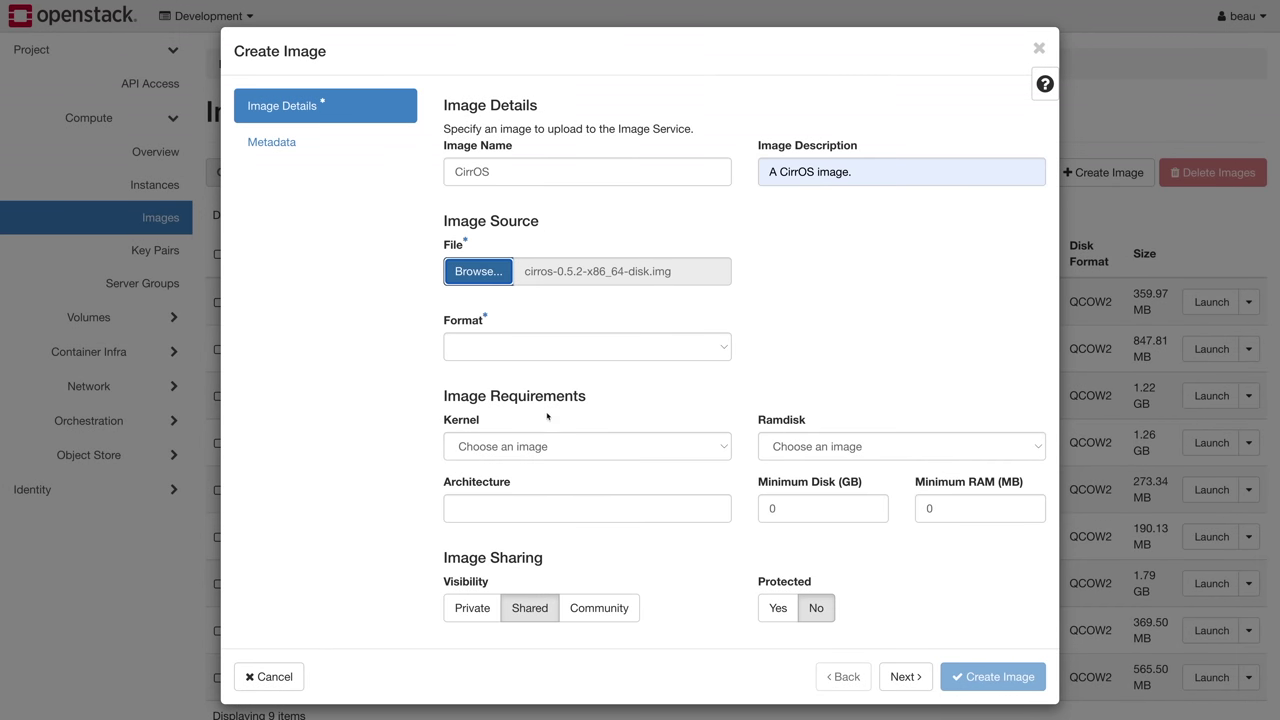
pyautogui.click(525, 347)
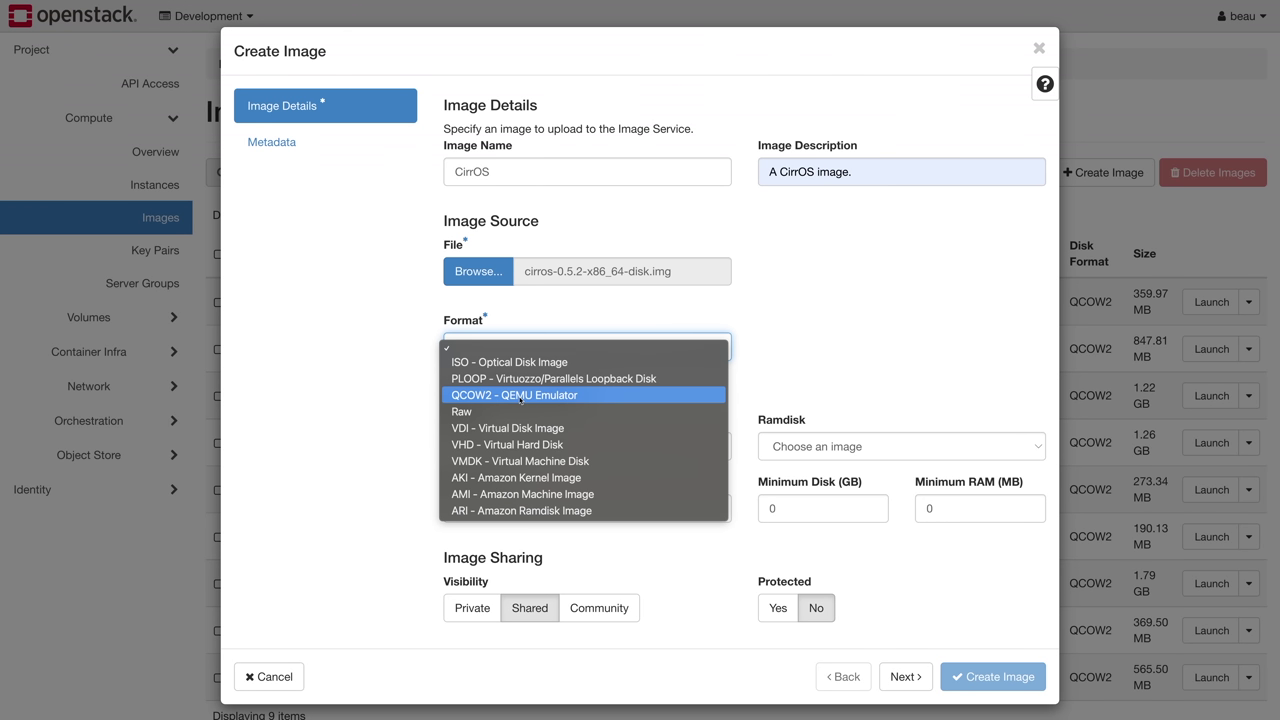
# Set the format to QCOW2 - QEMU Emulator and create the CirrOS image
pyautogui.click(520, 396)
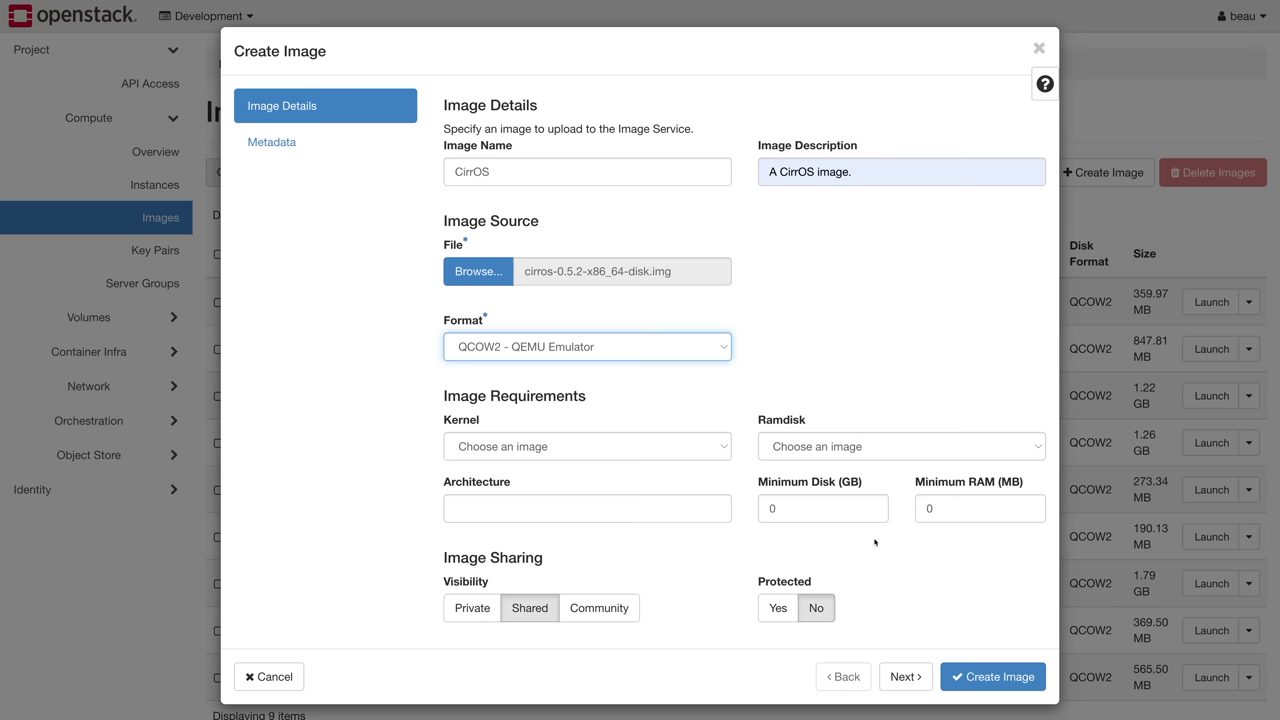
pyautogui.click(989, 679)
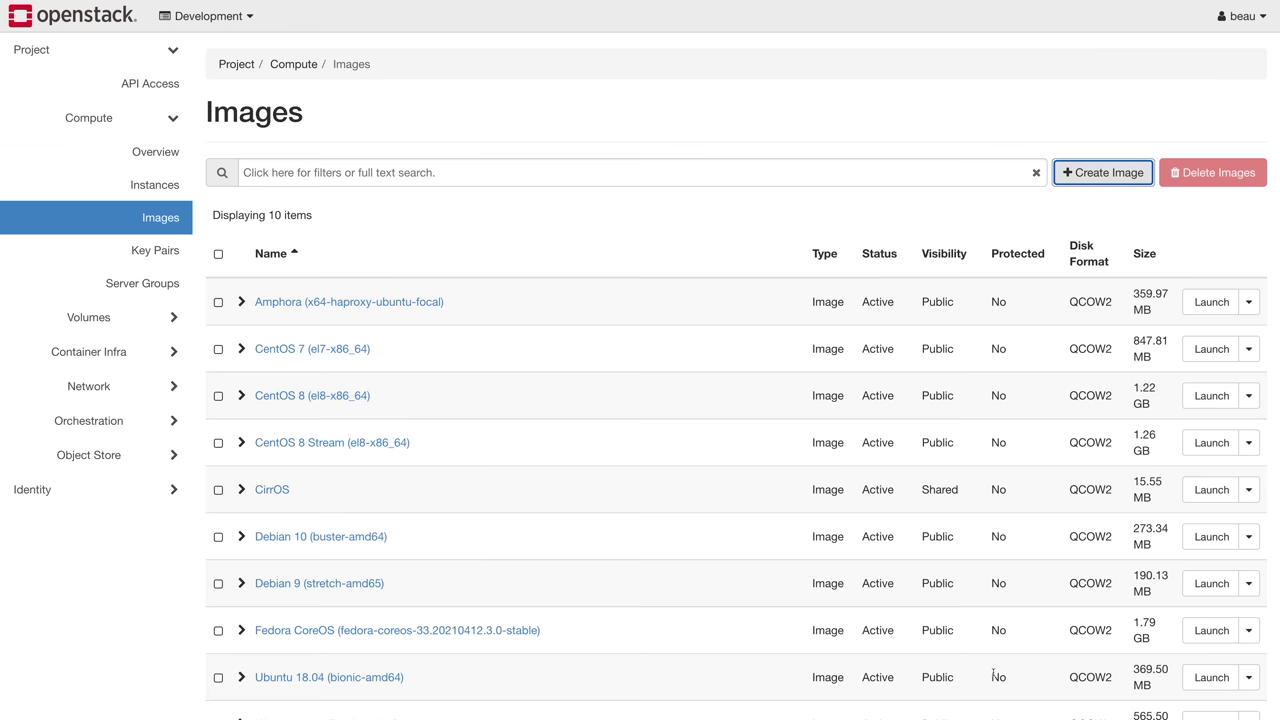
# Go to Network > Networks, which lists only the External network with its Internet subnet
pyautogui.click(85, 49)
pyautogui.click(85, 49)
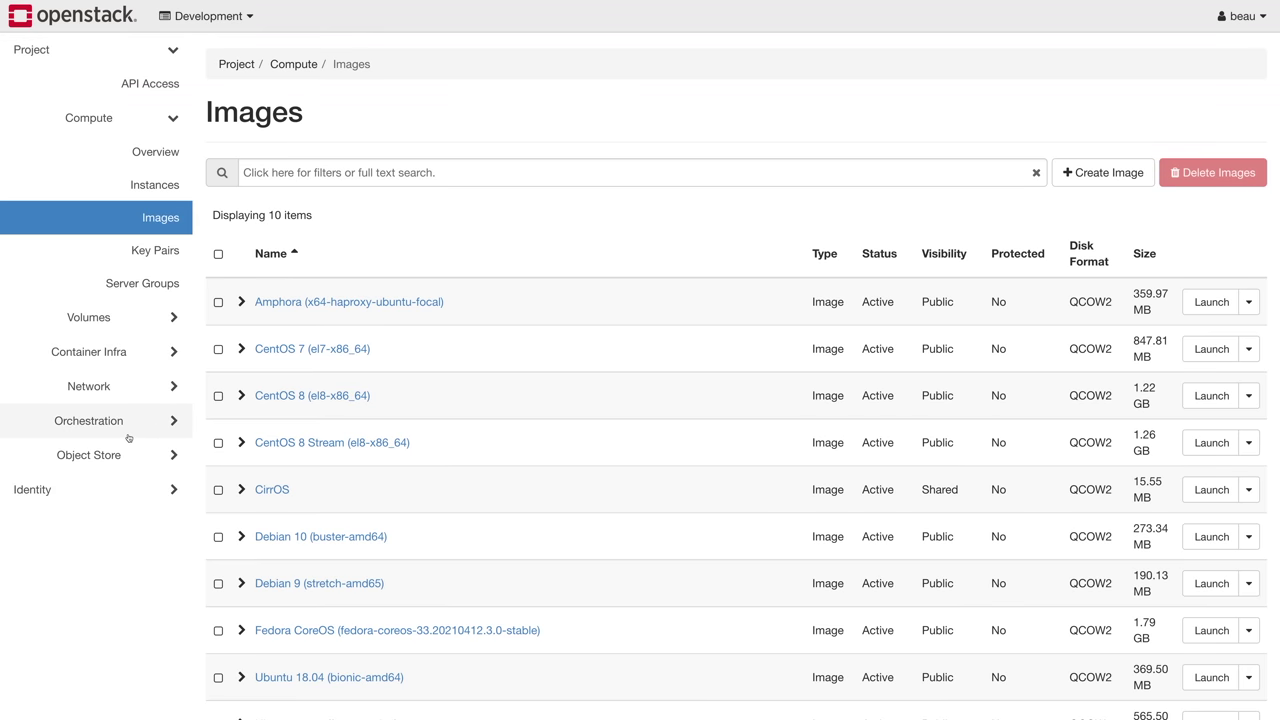
pyautogui.click(128, 387)
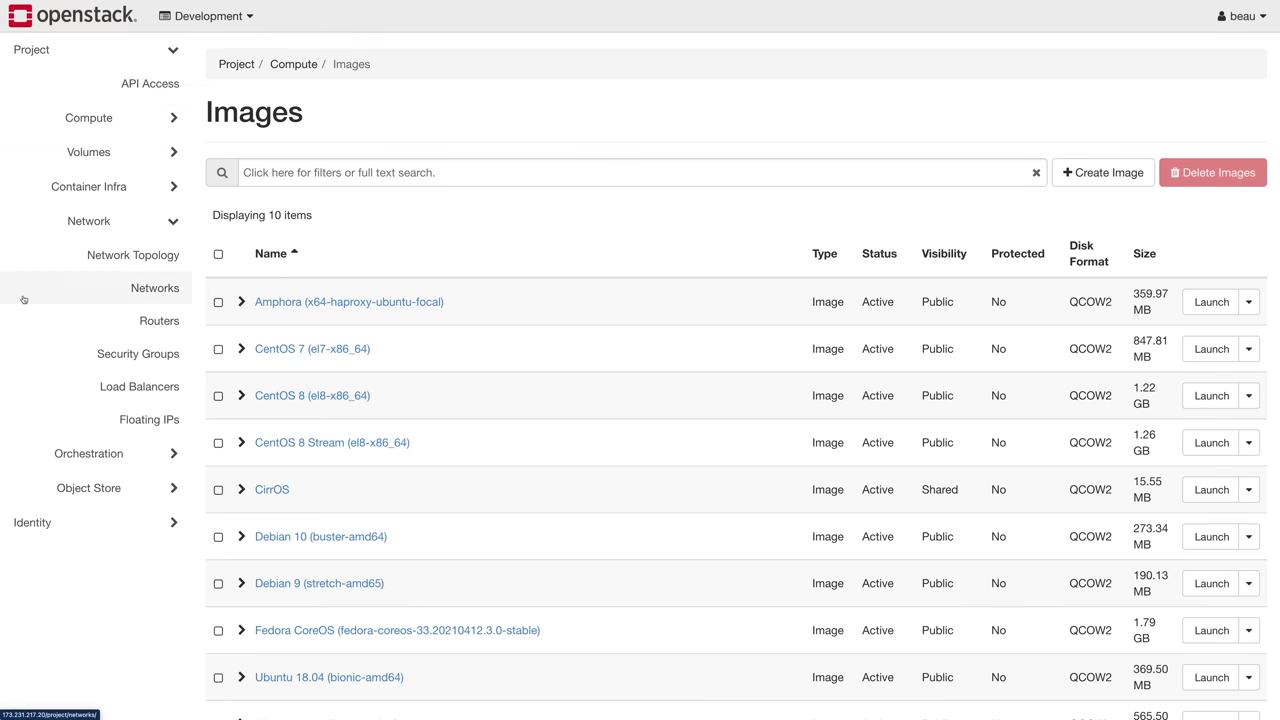
pyautogui.click(160, 287)
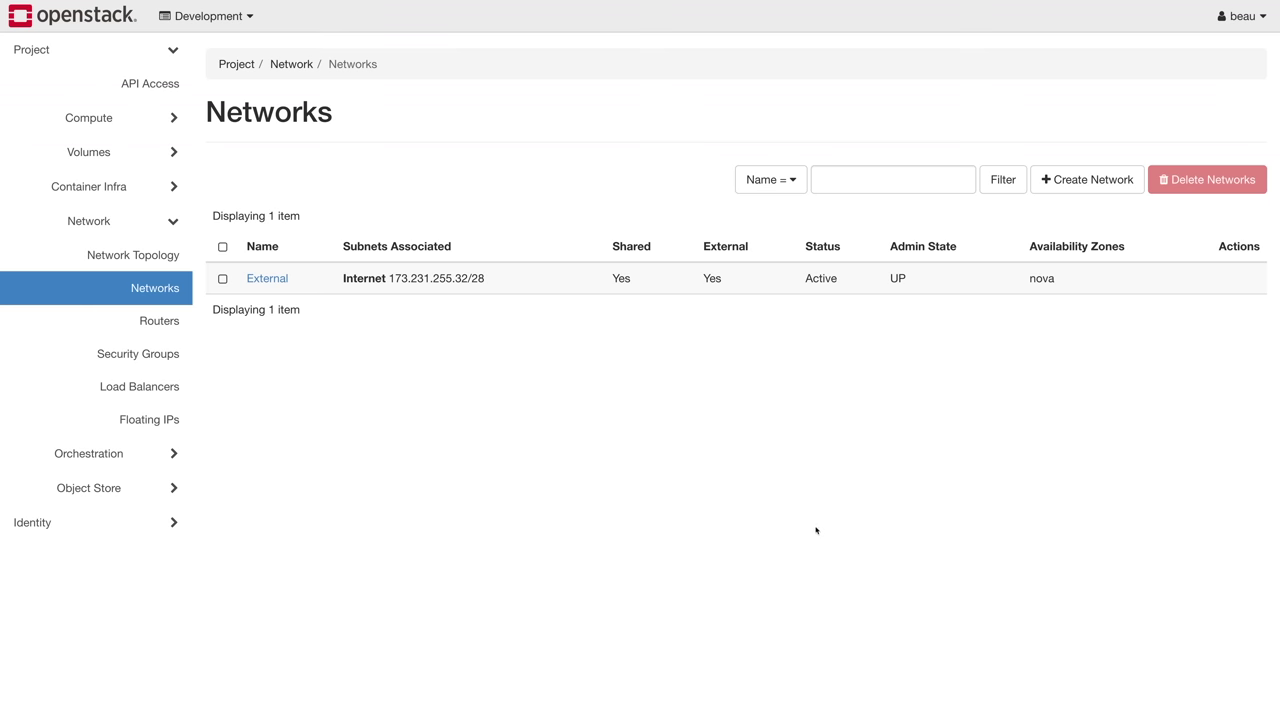
# Begin a new network named Private and move on to its Subnet settings
pyautogui.click(1081, 184)
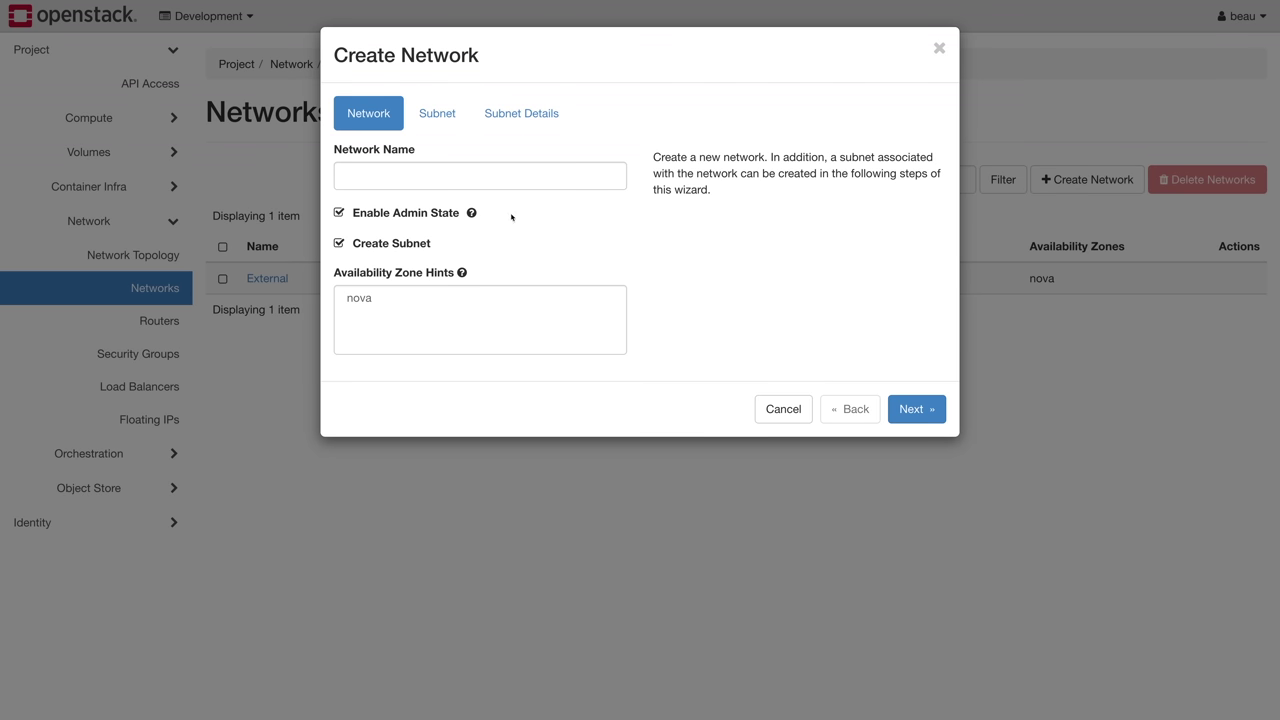
pyautogui.click(420, 174)
pyautogui.write('Private')
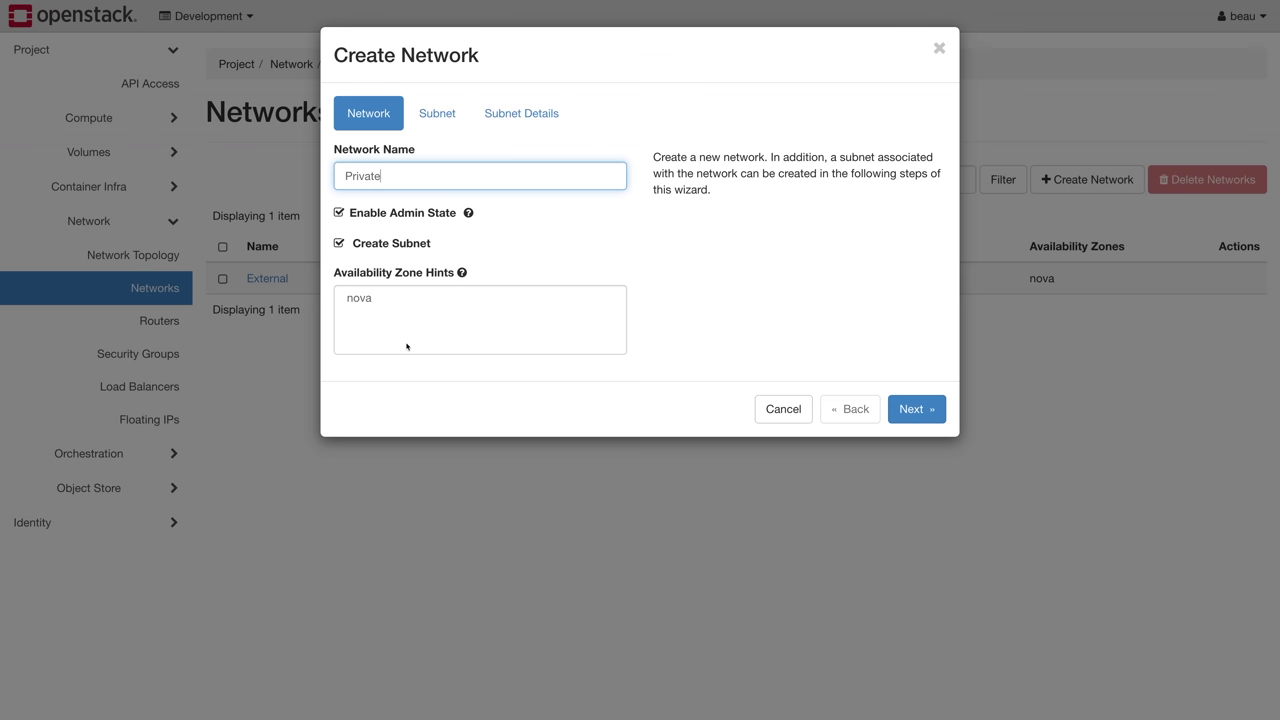
pyautogui.click(445, 119)
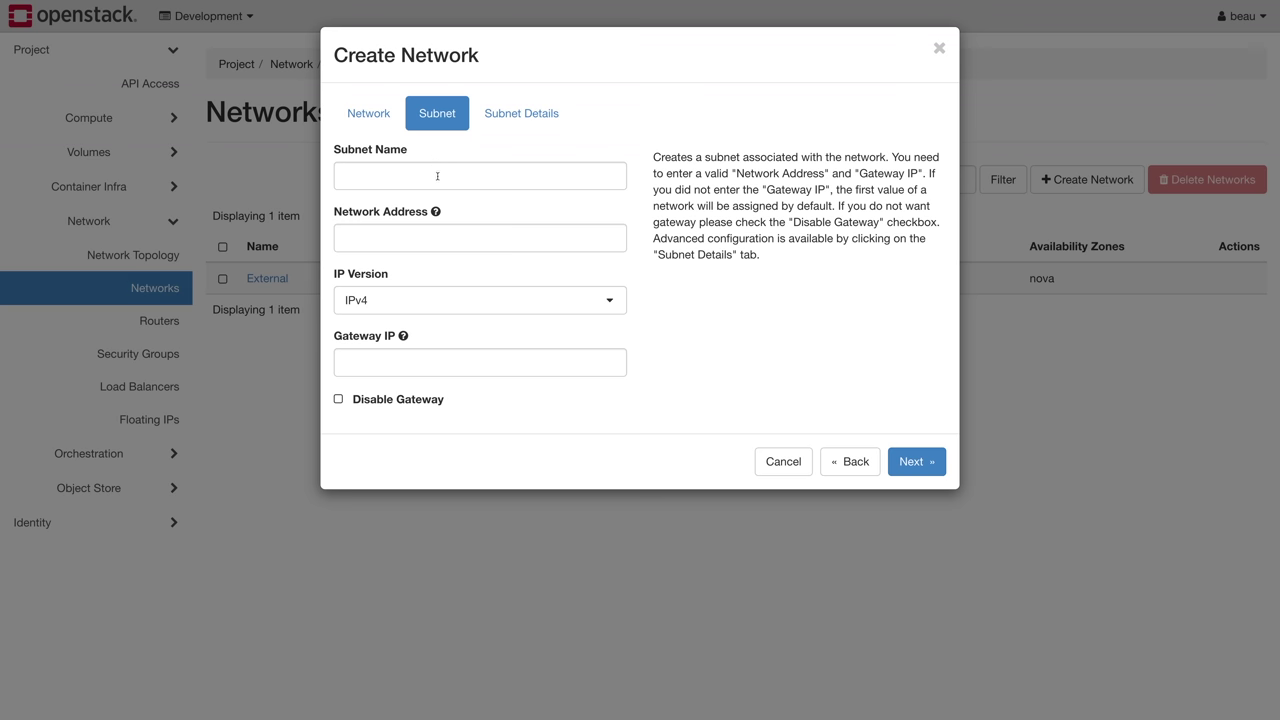
# Name the subnet private-subnet with address 192.168.0.1/24, then go to Subnet Details
pyautogui.click(437, 176)
pyautogui.write('pr')
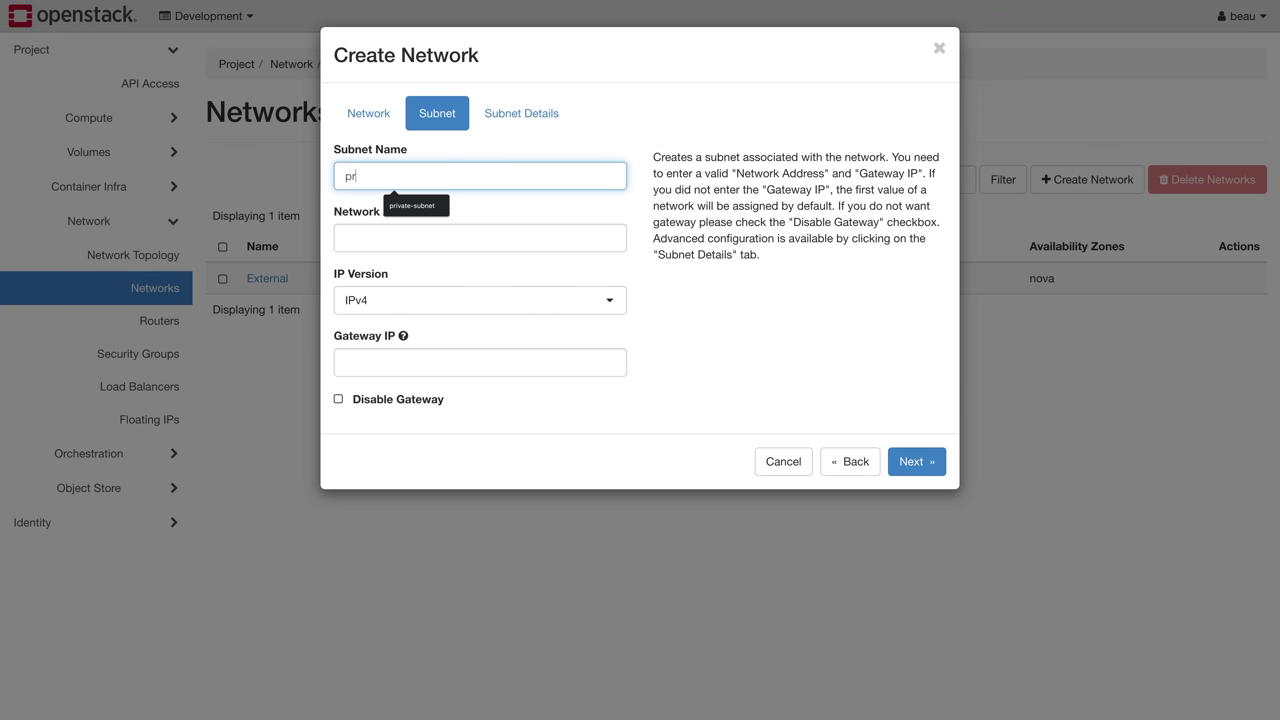
pyautogui.write('ivate-subnet')
pyautogui.press('Tab')
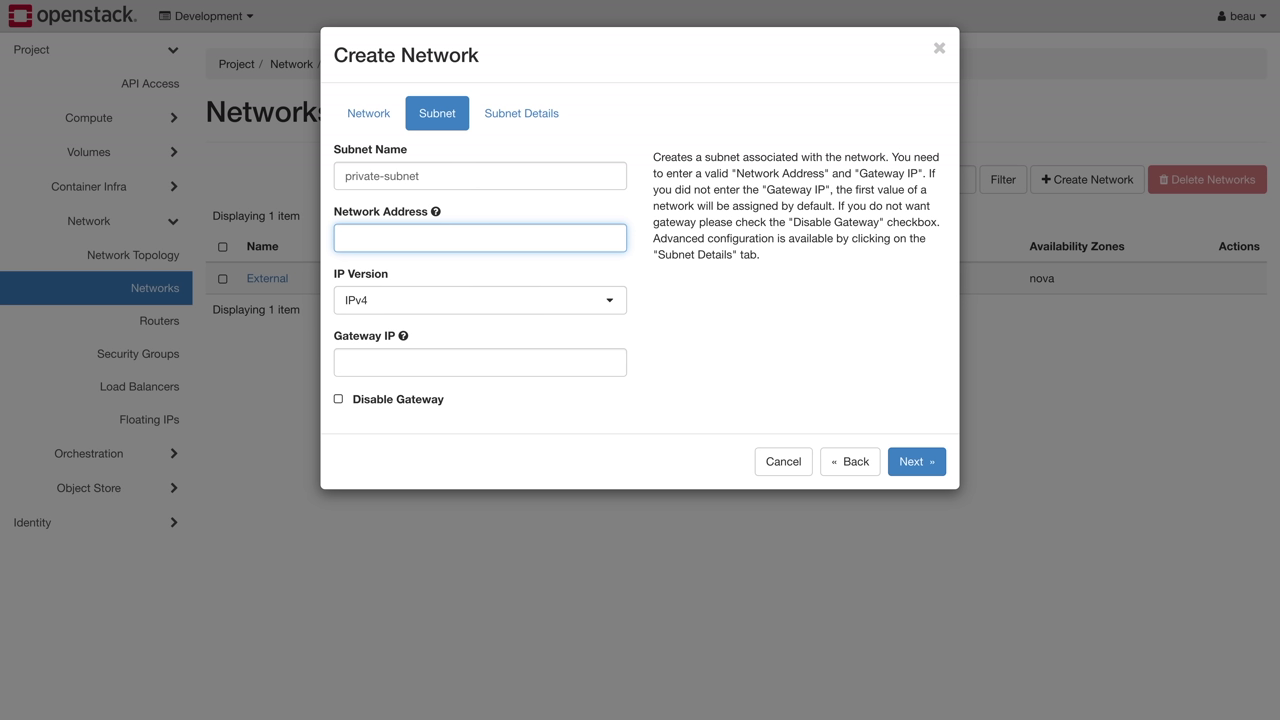
pyautogui.write('192')
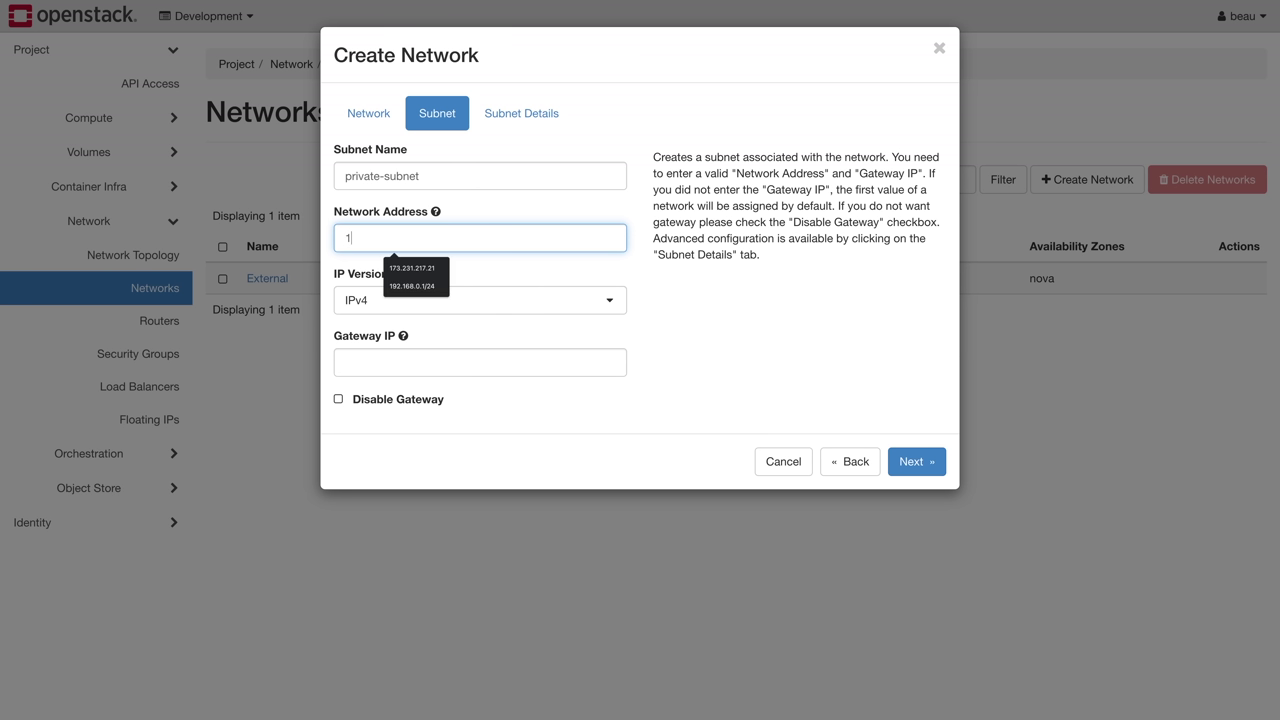
pyautogui.press('Down')
pyautogui.press('Return')
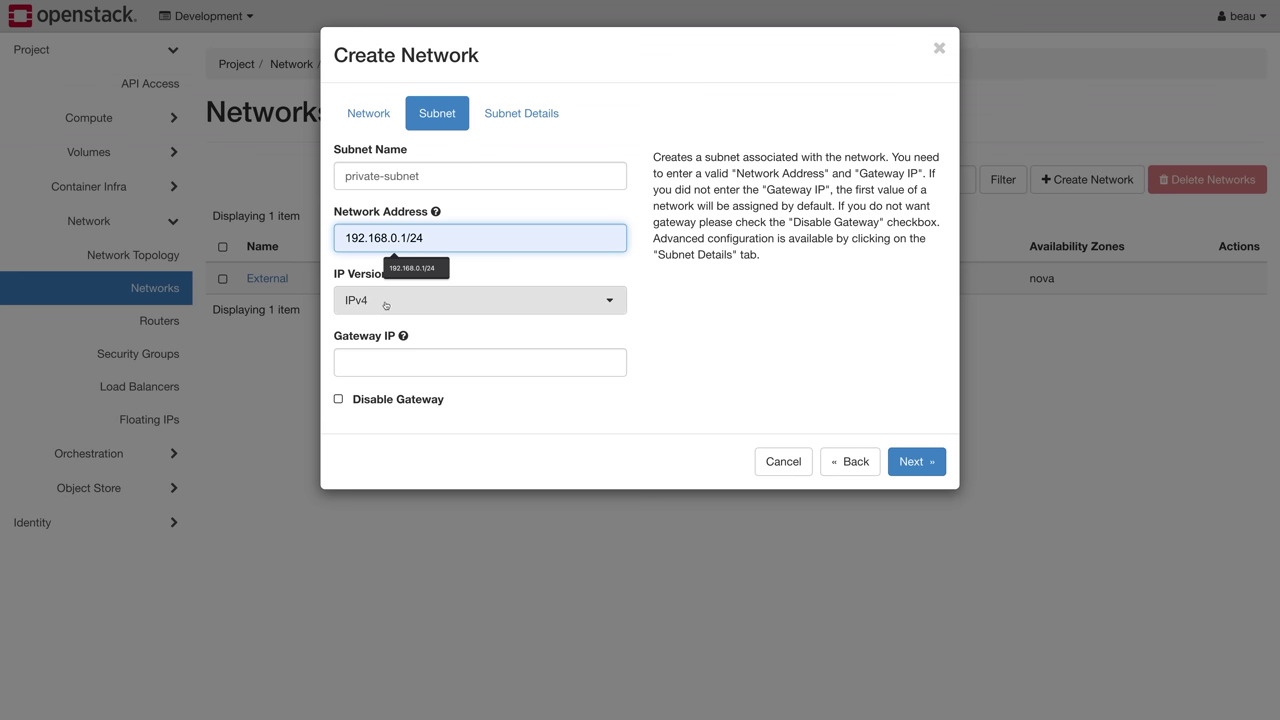
pyautogui.click(763, 331)
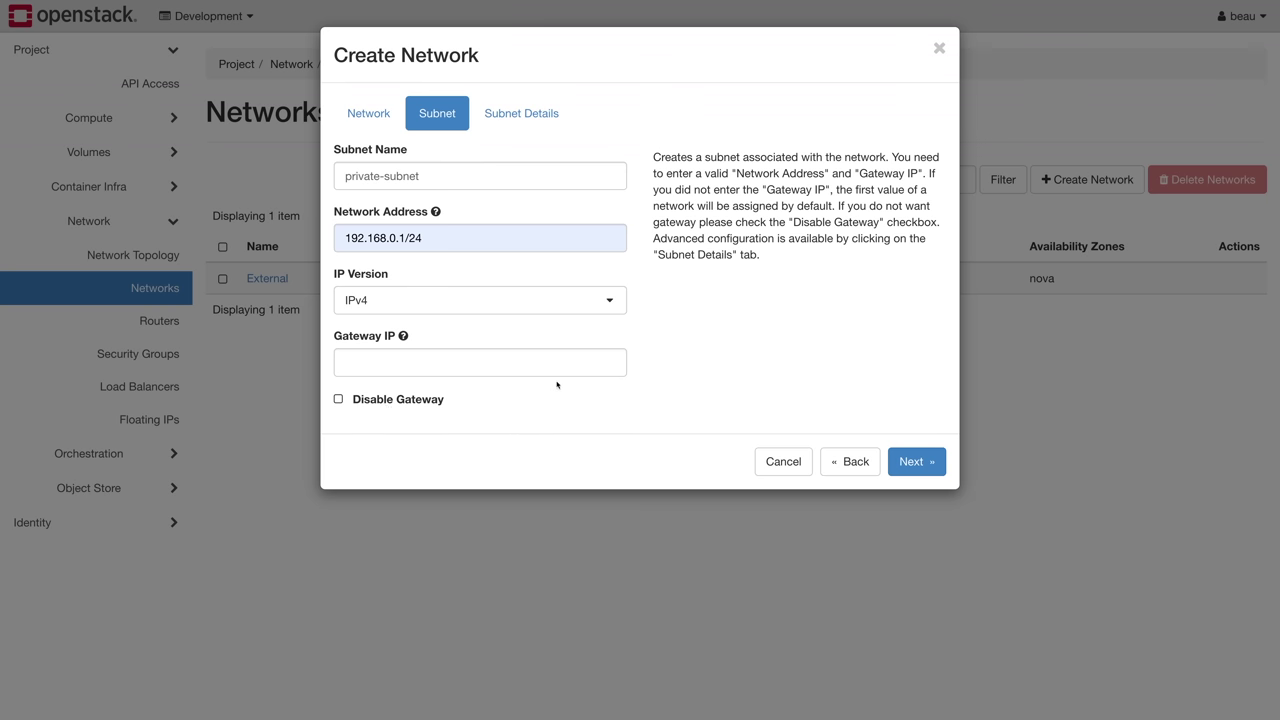
pyautogui.click(521, 128)
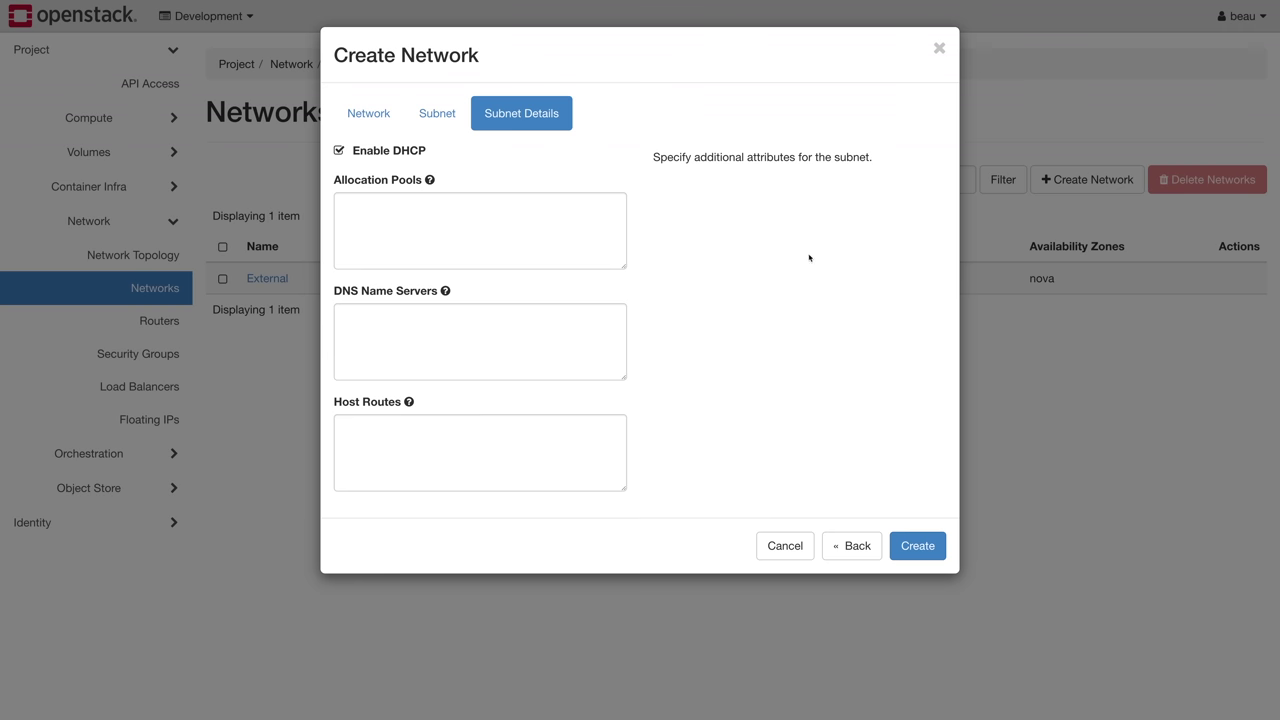
# Create the Private network and check its private-subnet 192.168.0.0/24 row beside External
pyautogui.click(918, 545)
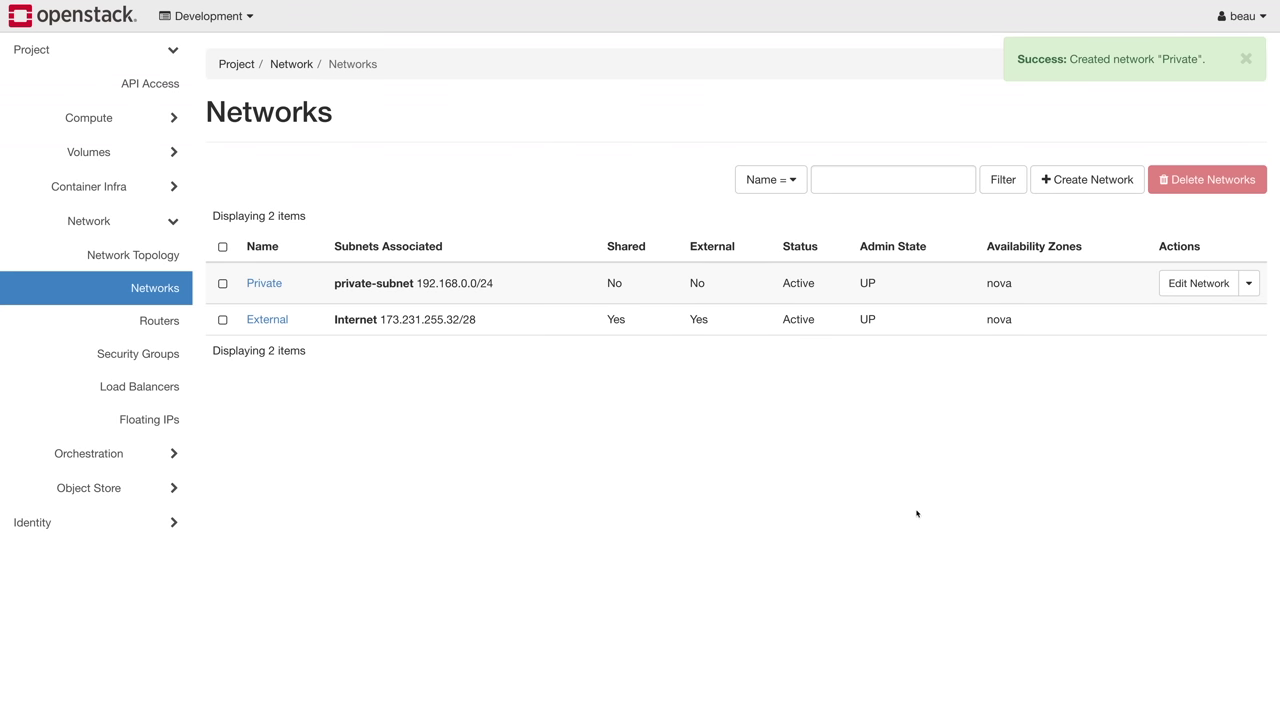
pyautogui.moveTo(215, 284); pyautogui.dragTo(507, 283)
pyautogui.click(673, 488)
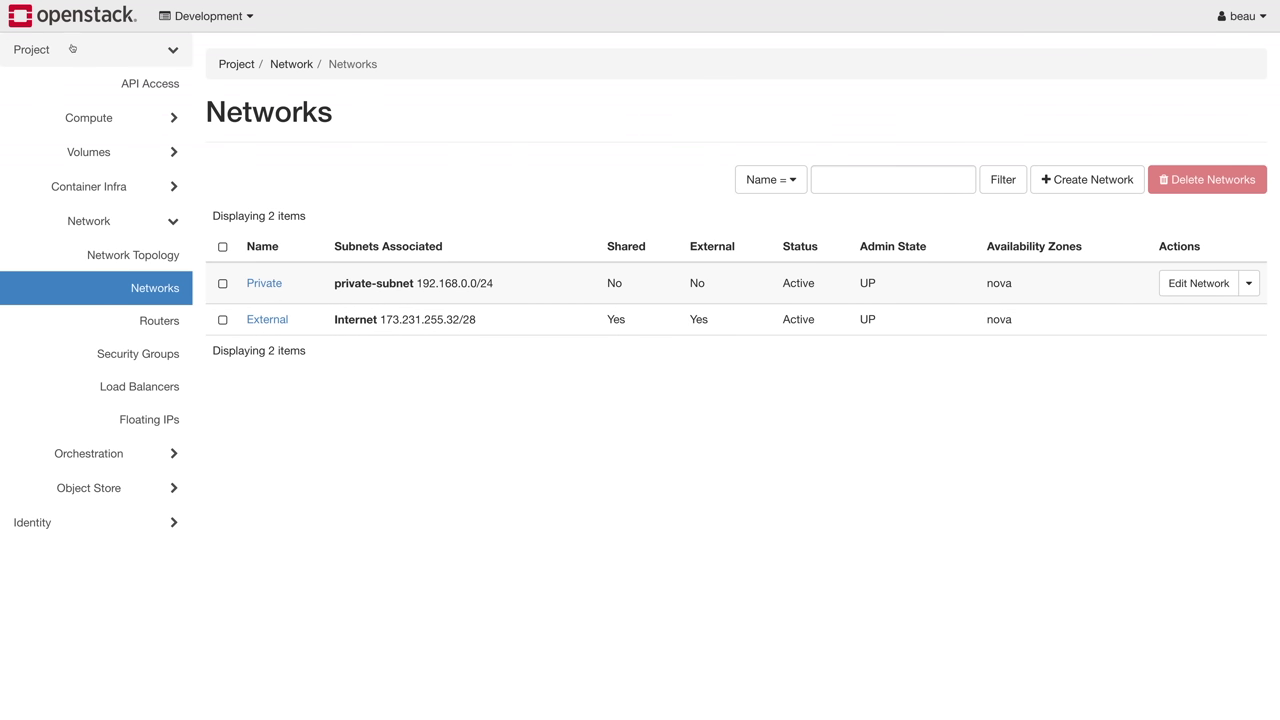
# Create a router named Router with External as its external network
pyautogui.click(155, 322)
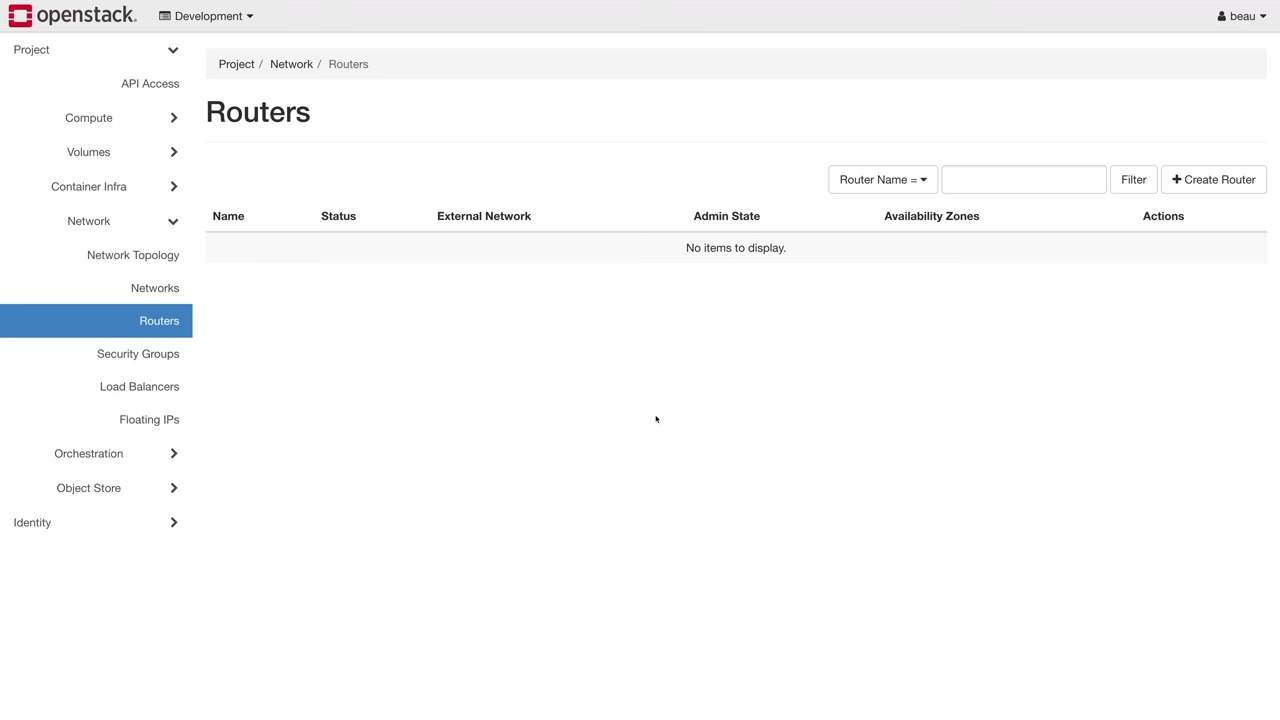
pyautogui.click(1219, 180)
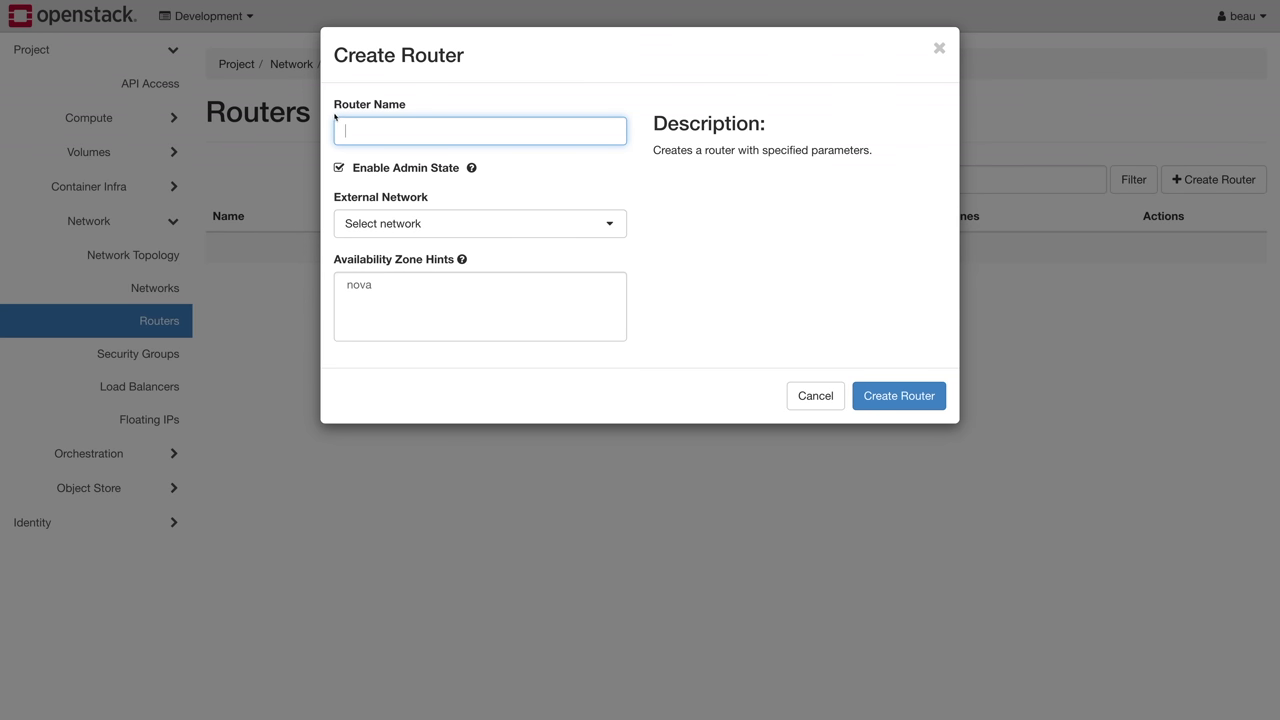
pyautogui.write('Router')
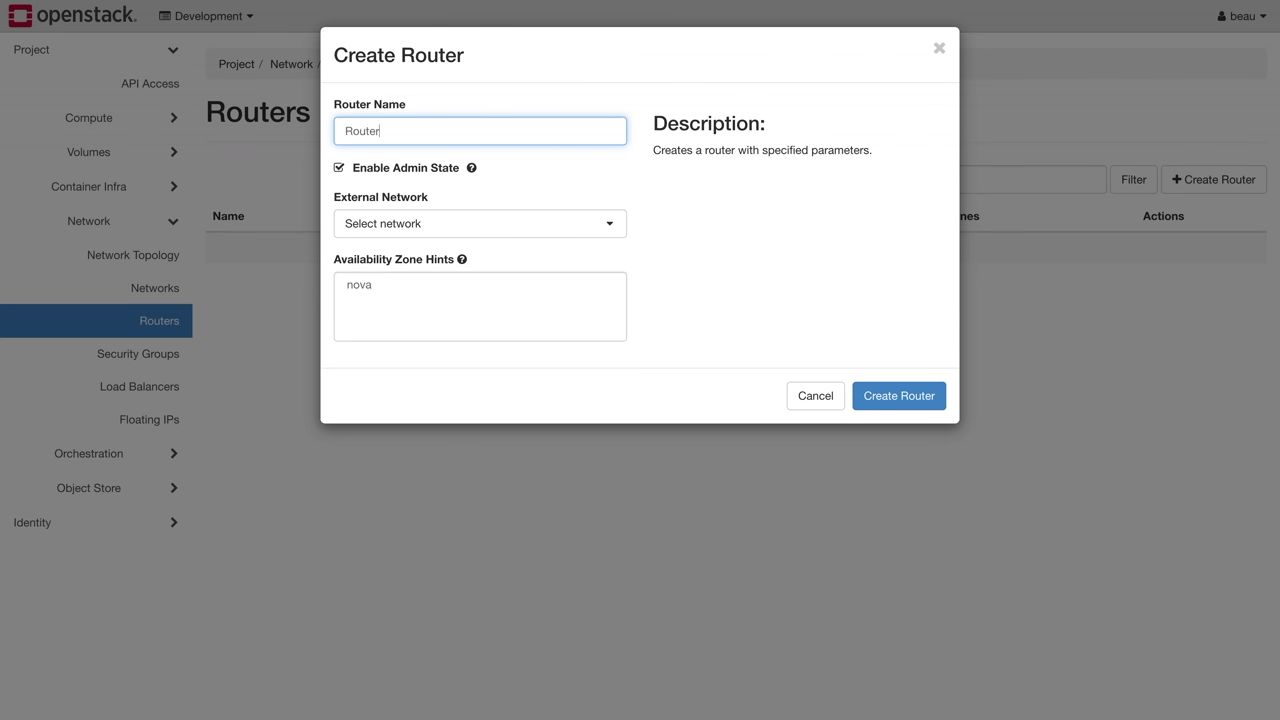
pyautogui.press('Tab')
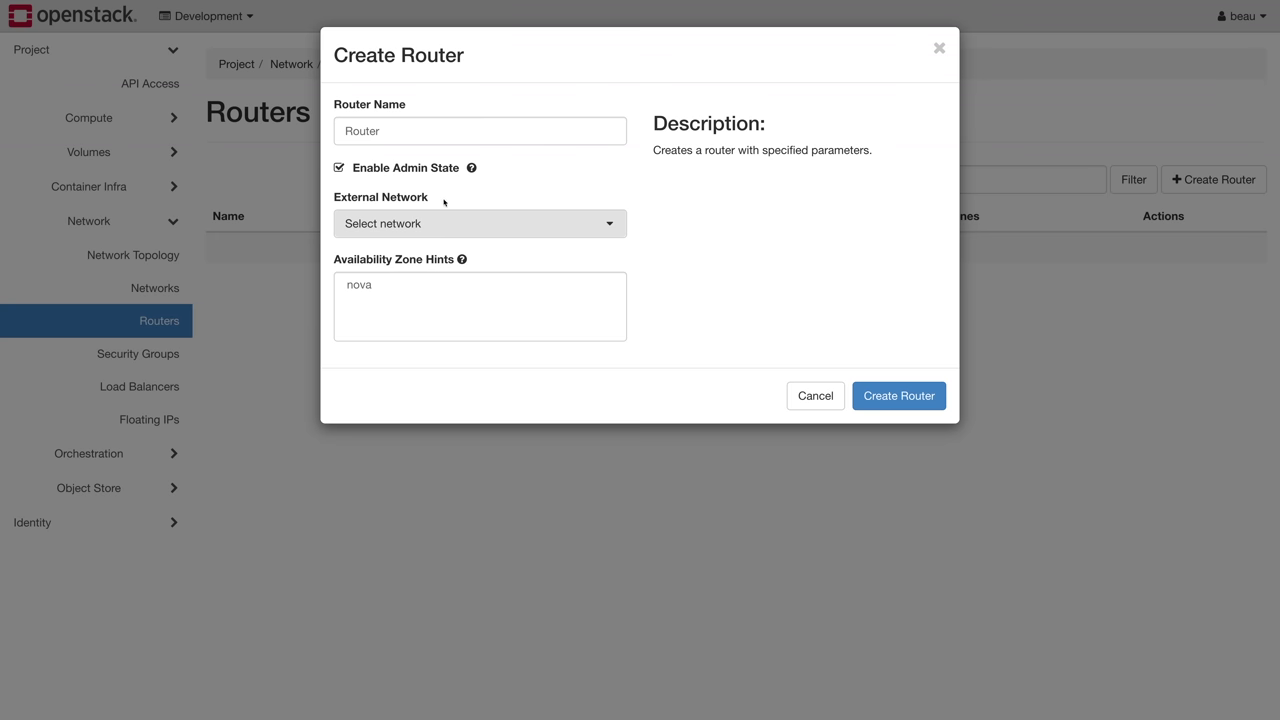
pyautogui.click(449, 232)
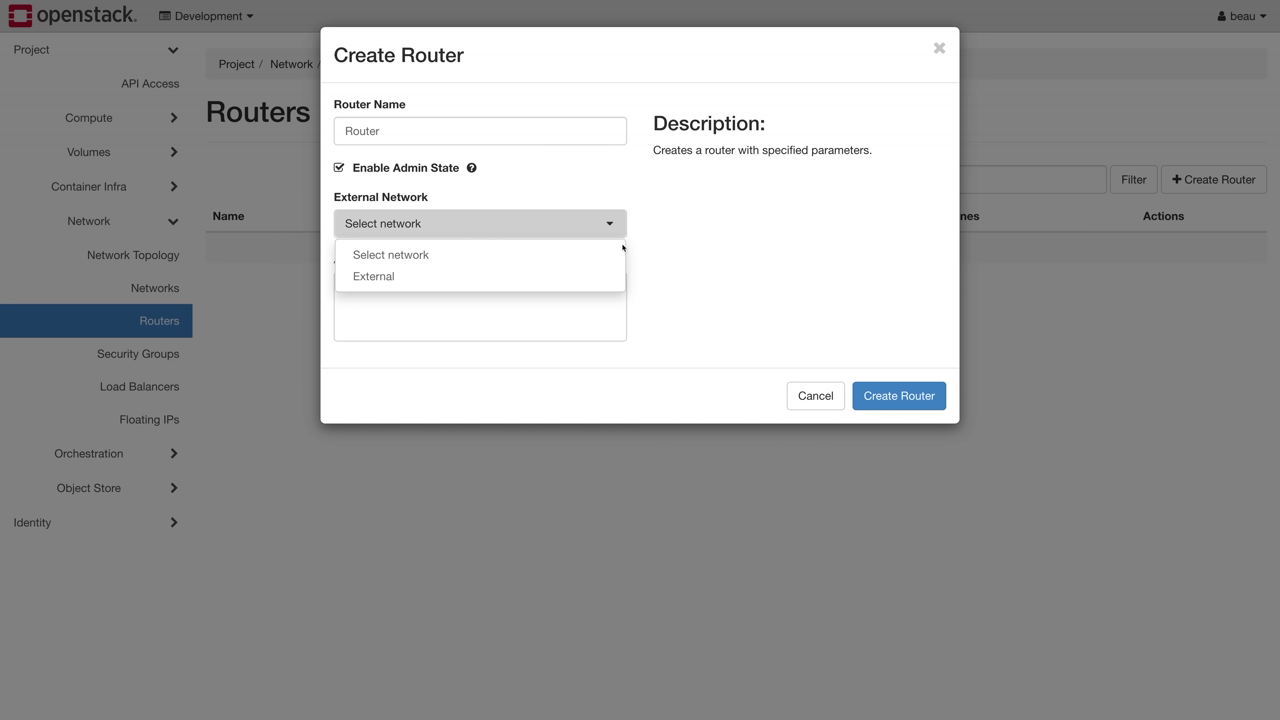
pyautogui.click(505, 279)
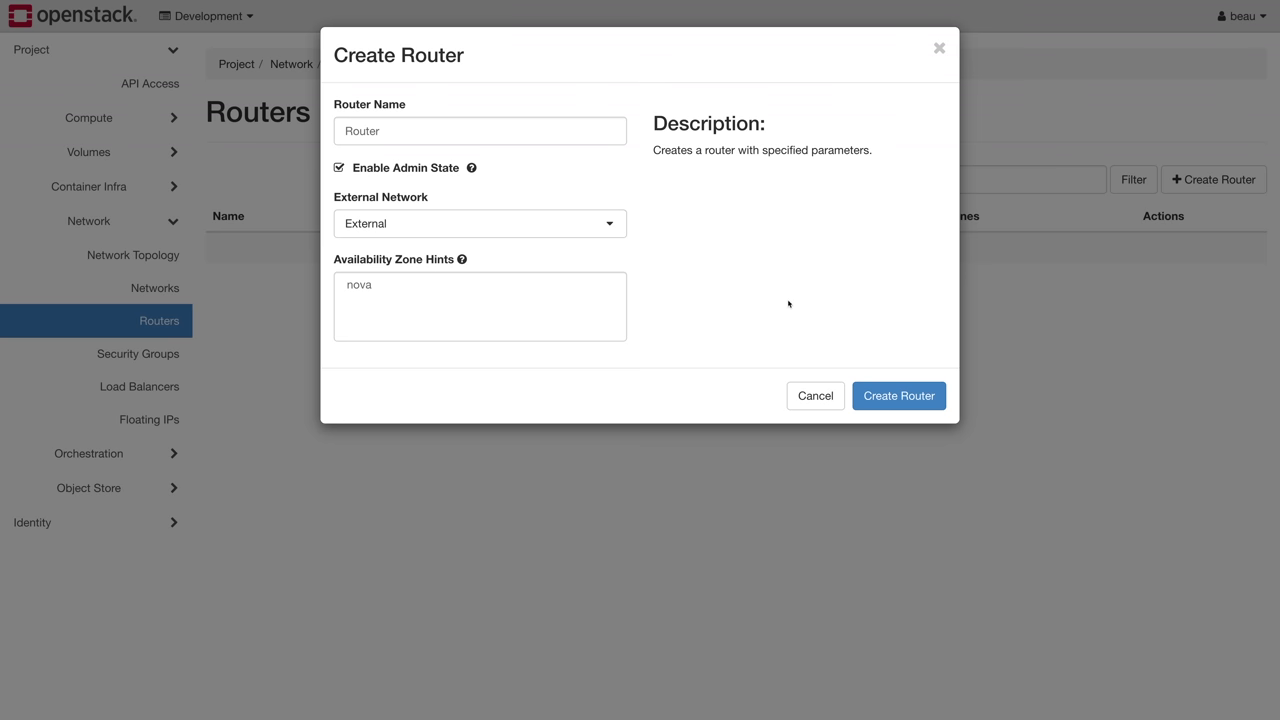
pyautogui.click(897, 397)
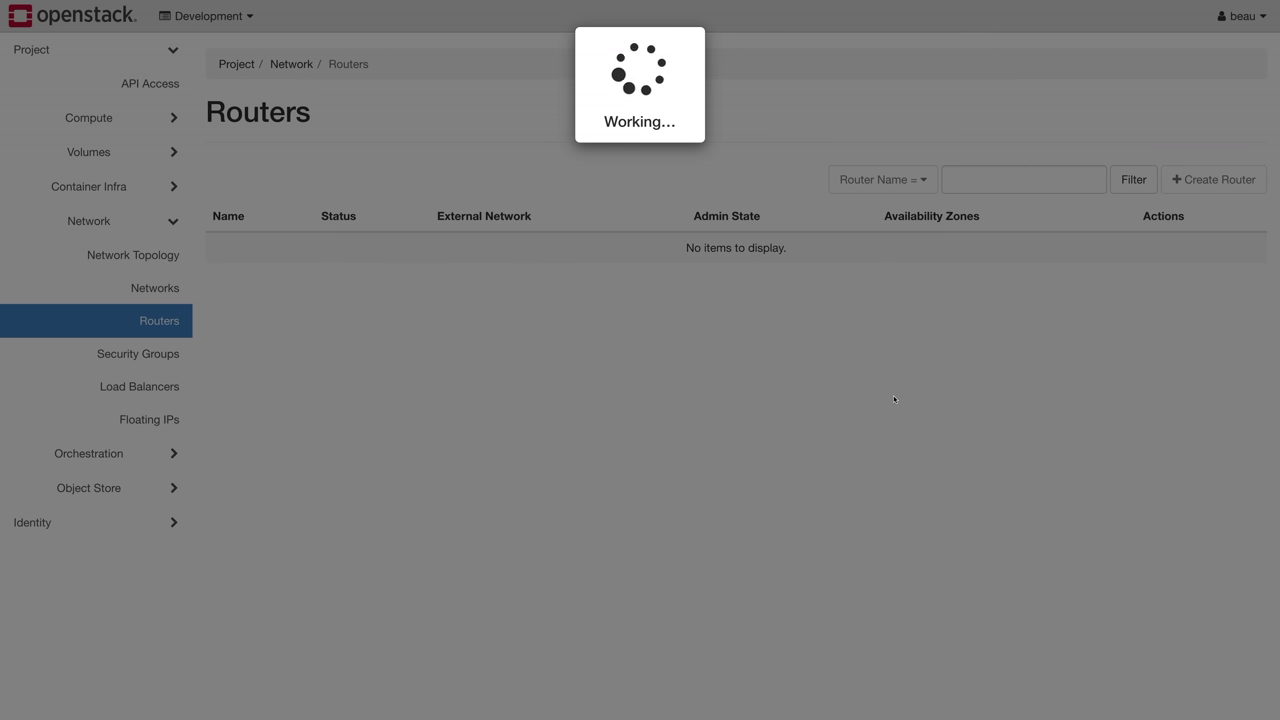
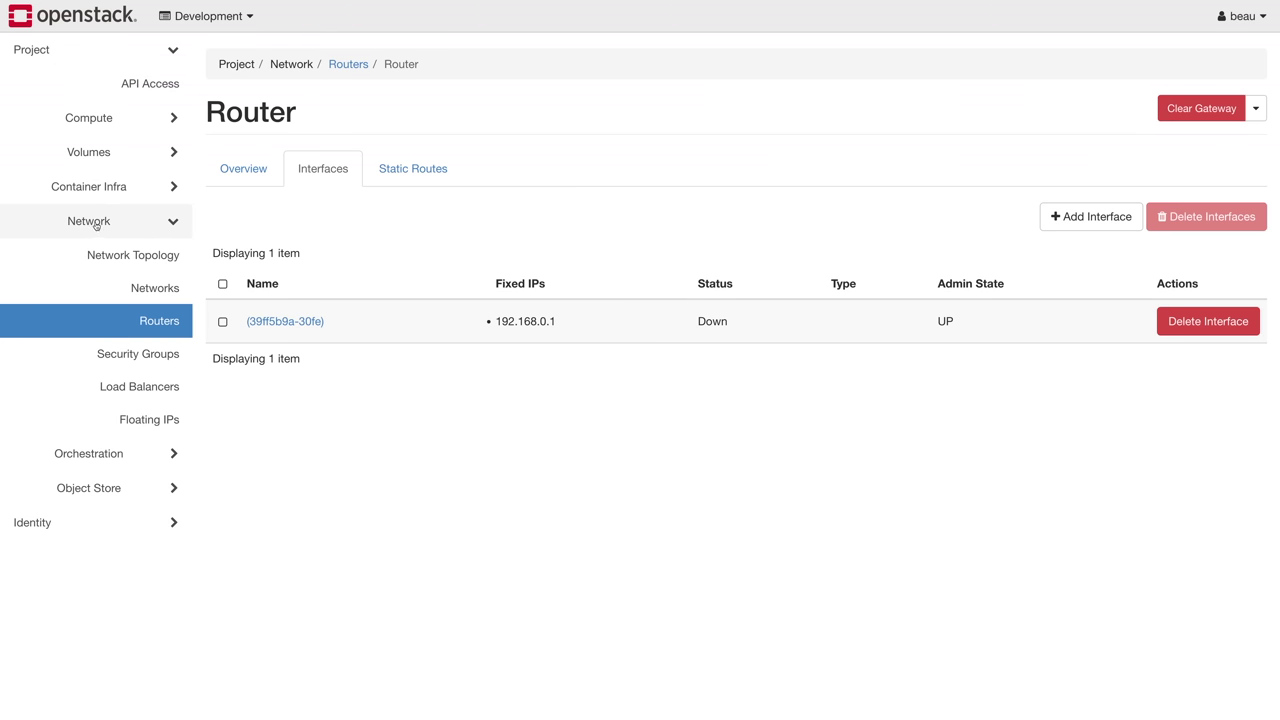
# View the network topology and inspect the Router joining External to Private 192.168.0.0/24 at 192.168.0.1
pyautogui.click(109, 265)
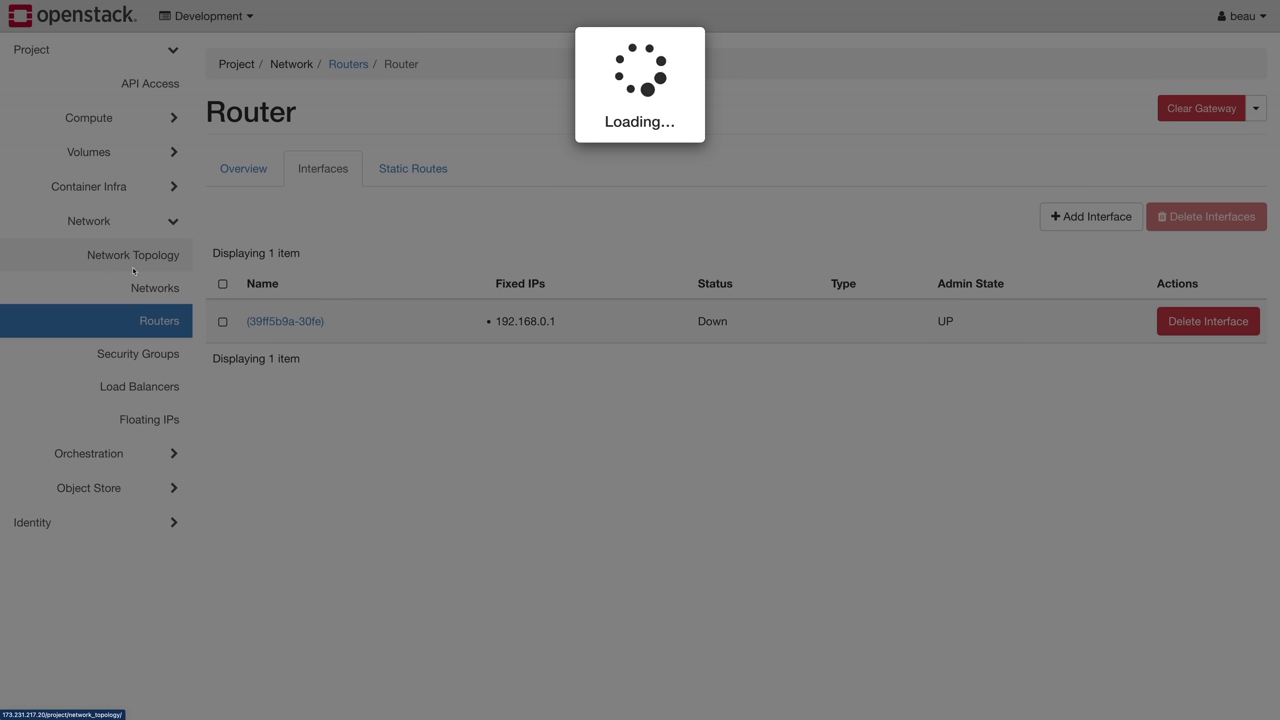
pyautogui.scroll(-2, 598, 355)
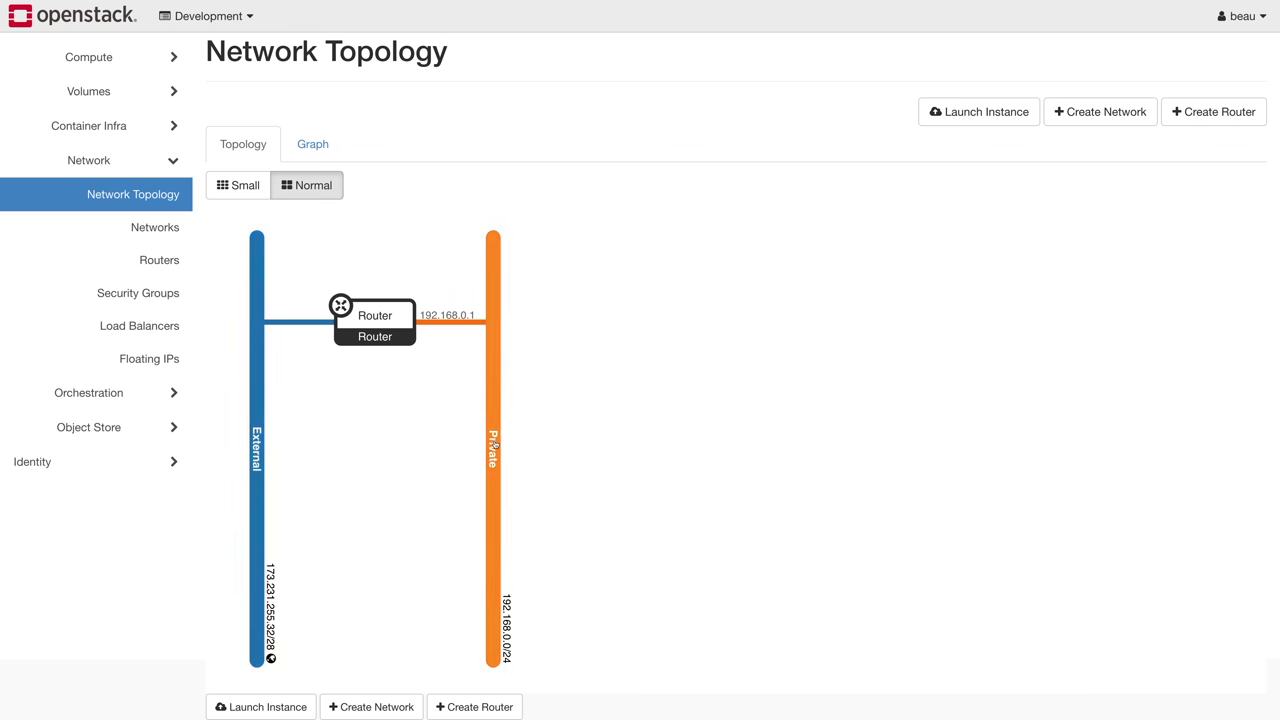
pyautogui.click(366, 315)
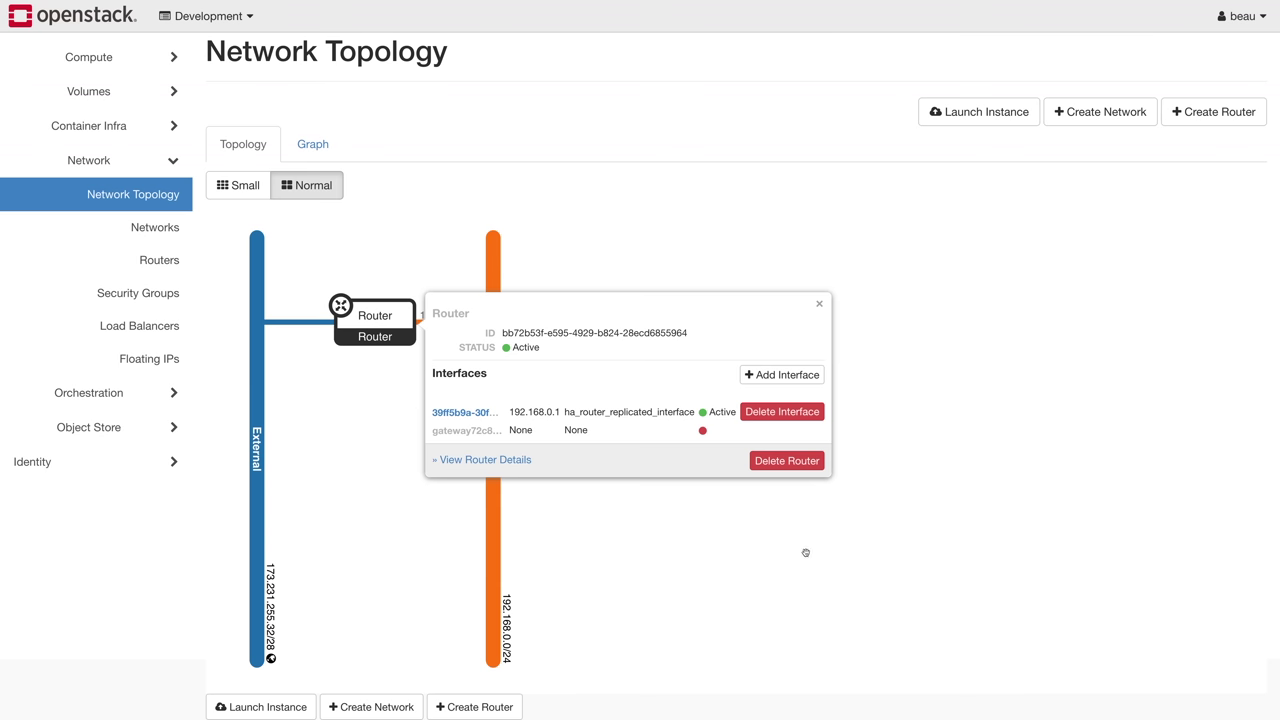
pyautogui.click(820, 303)
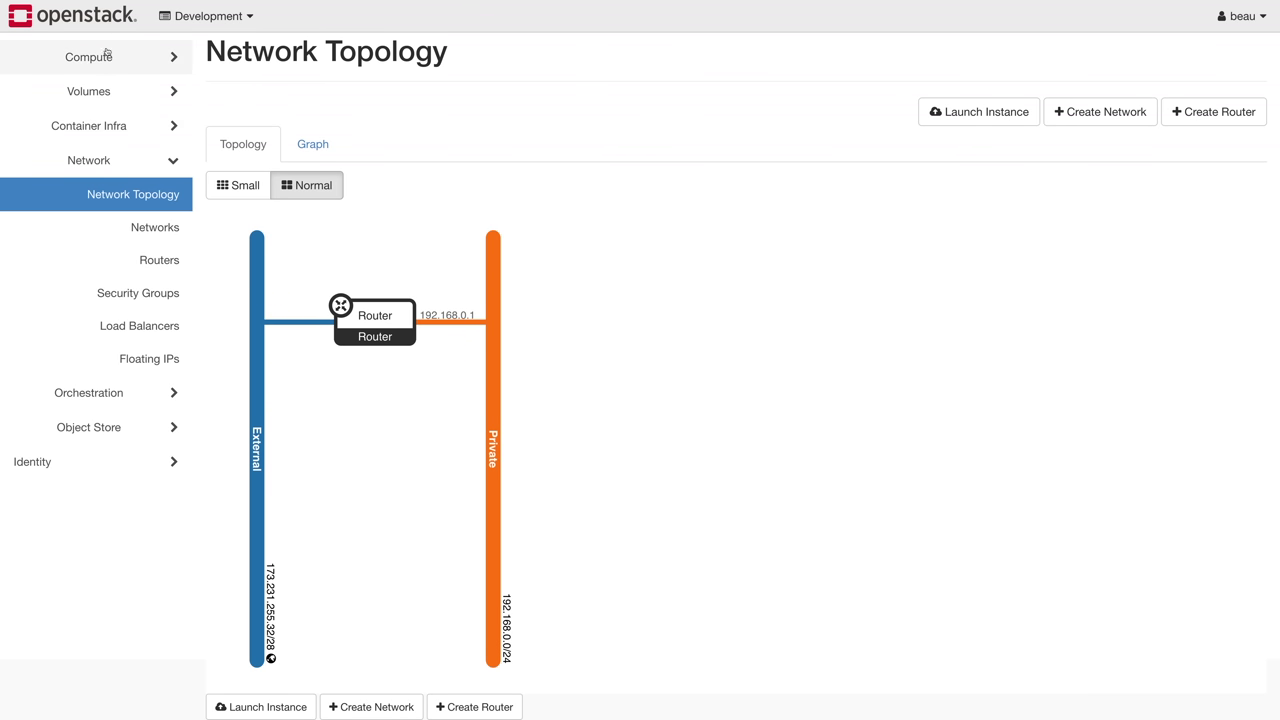
pyautogui.scroll(2, 117, 326)
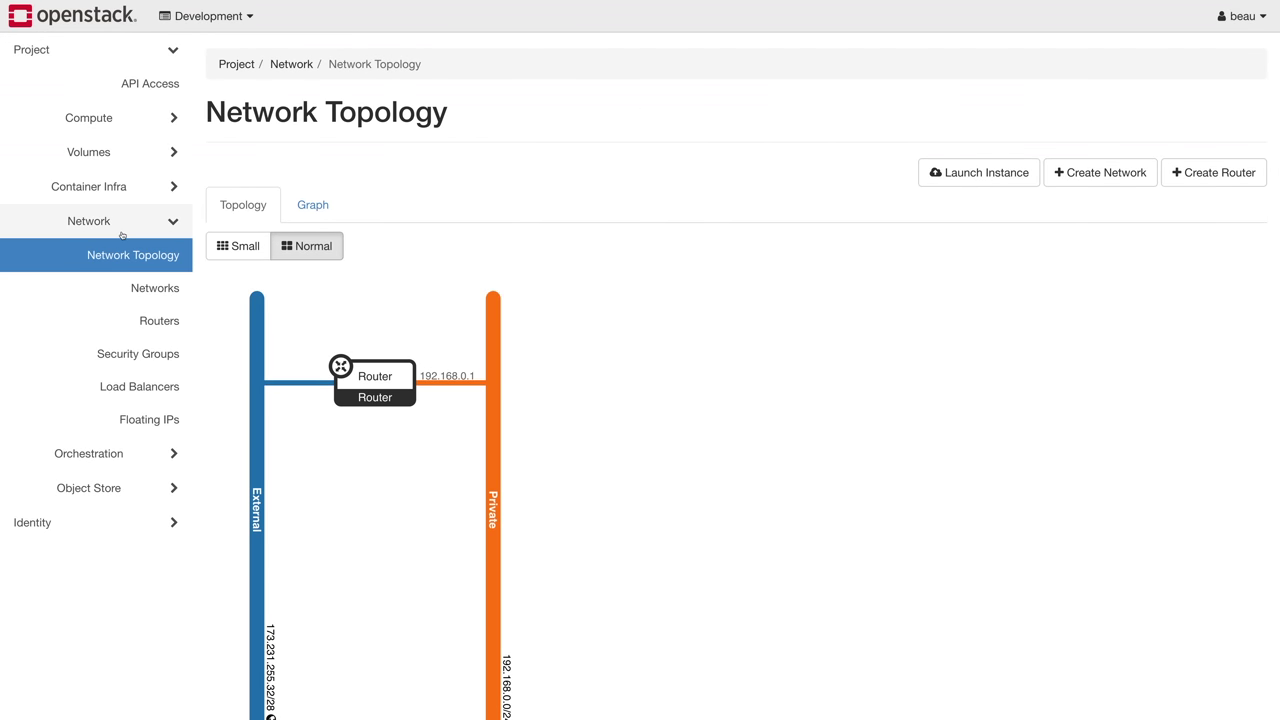
# From the Security Groups page, which lists only the default group, start a new security group
pyautogui.click(146, 354)
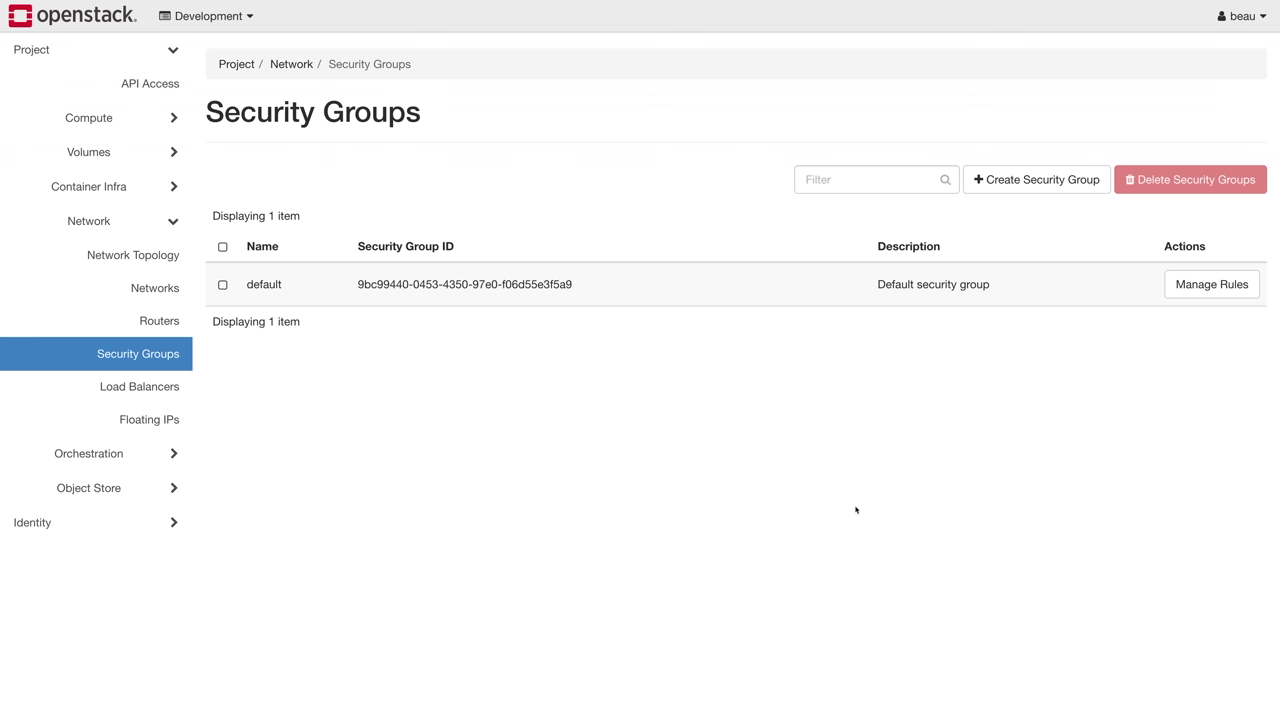
pyautogui.click(1022, 180)
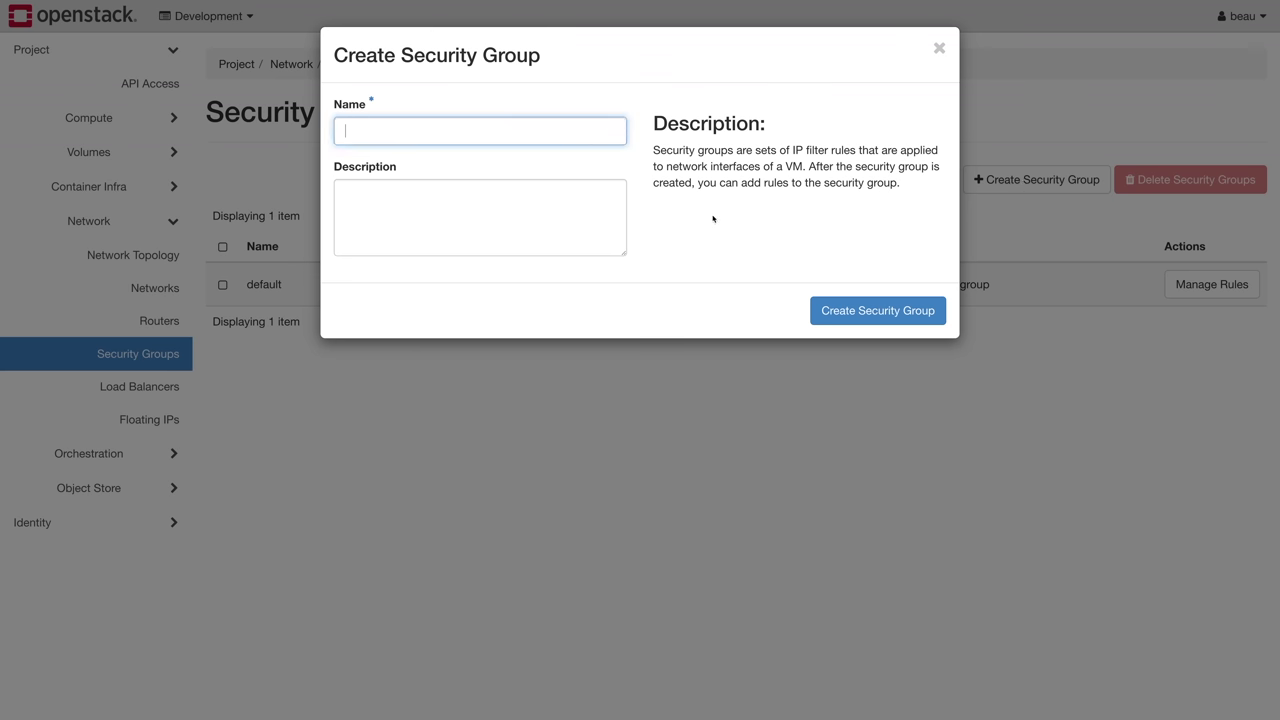
# Create the new security group, entering its name as 'SsH'
pyautogui.write('SH')
pyautogui.press('Left')
pyautogui.write('s')
pyautogui.press('Tab')
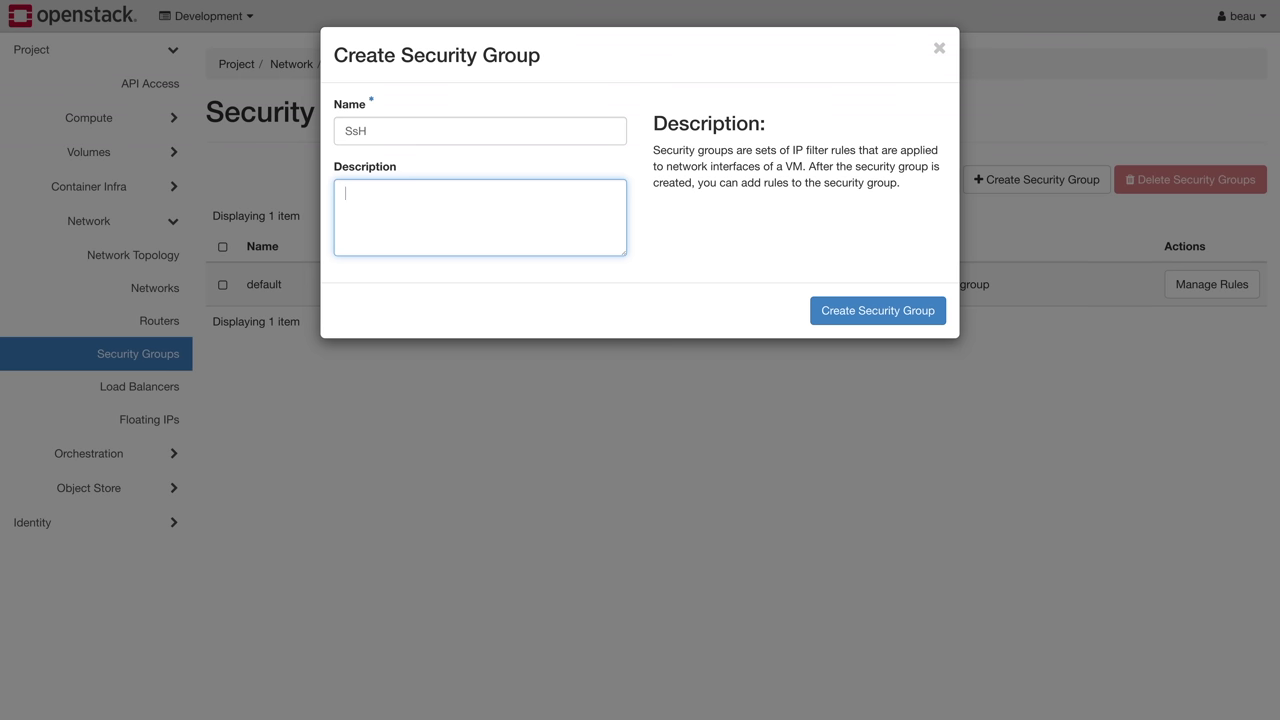
pyautogui.click(898, 309)
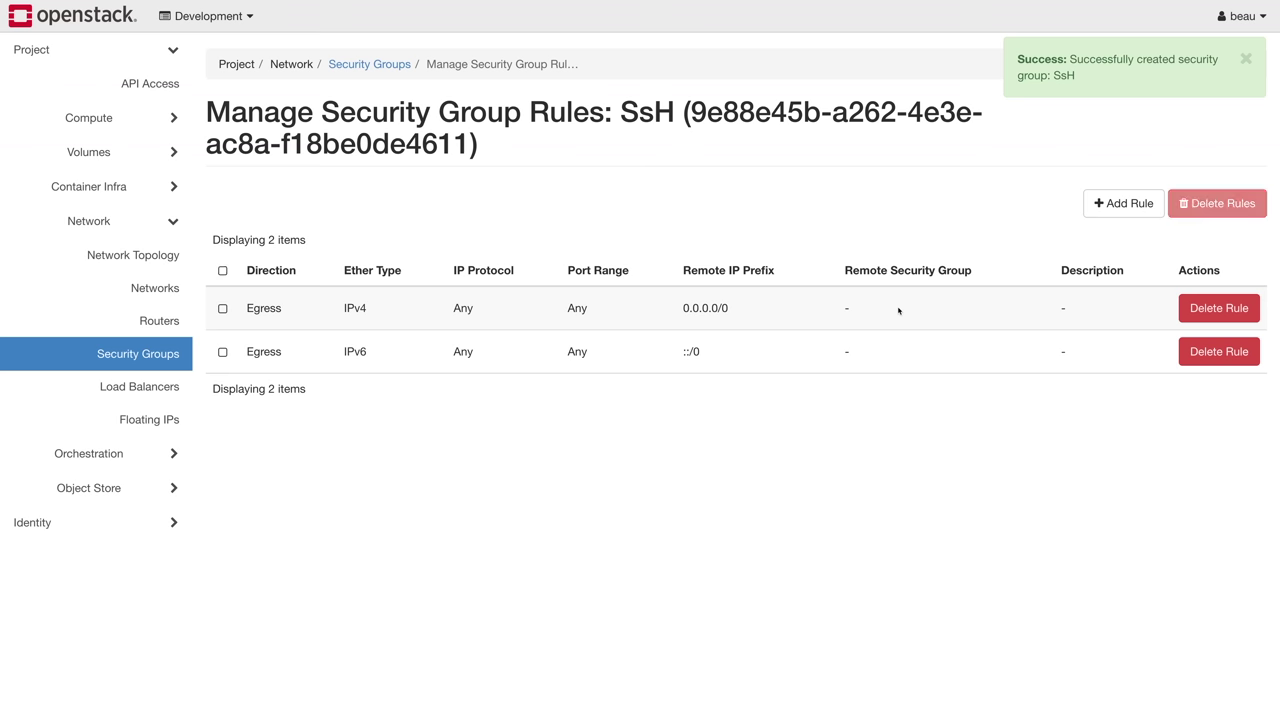
# Correct the group's name from 'SsH' to 'SSH' and view its rules
pyautogui.moveTo(655, 112); pyautogui.dragTo(640, 112)
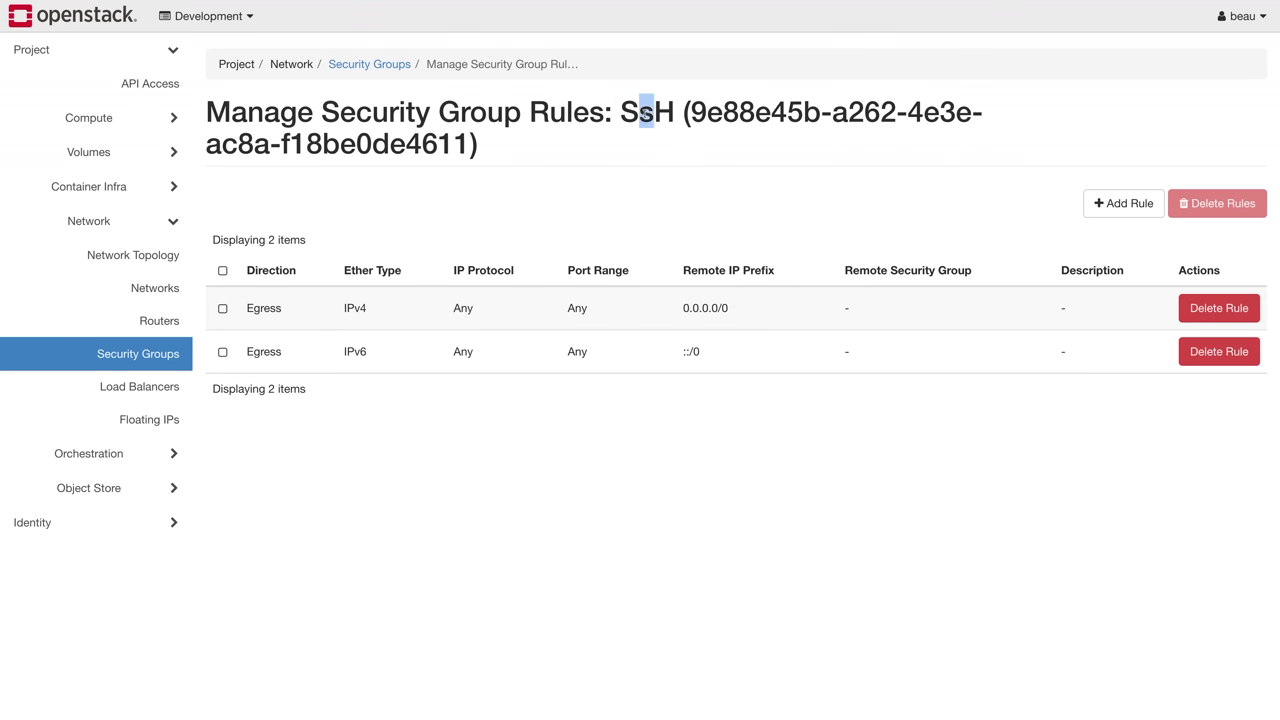
pyautogui.click(377, 65)
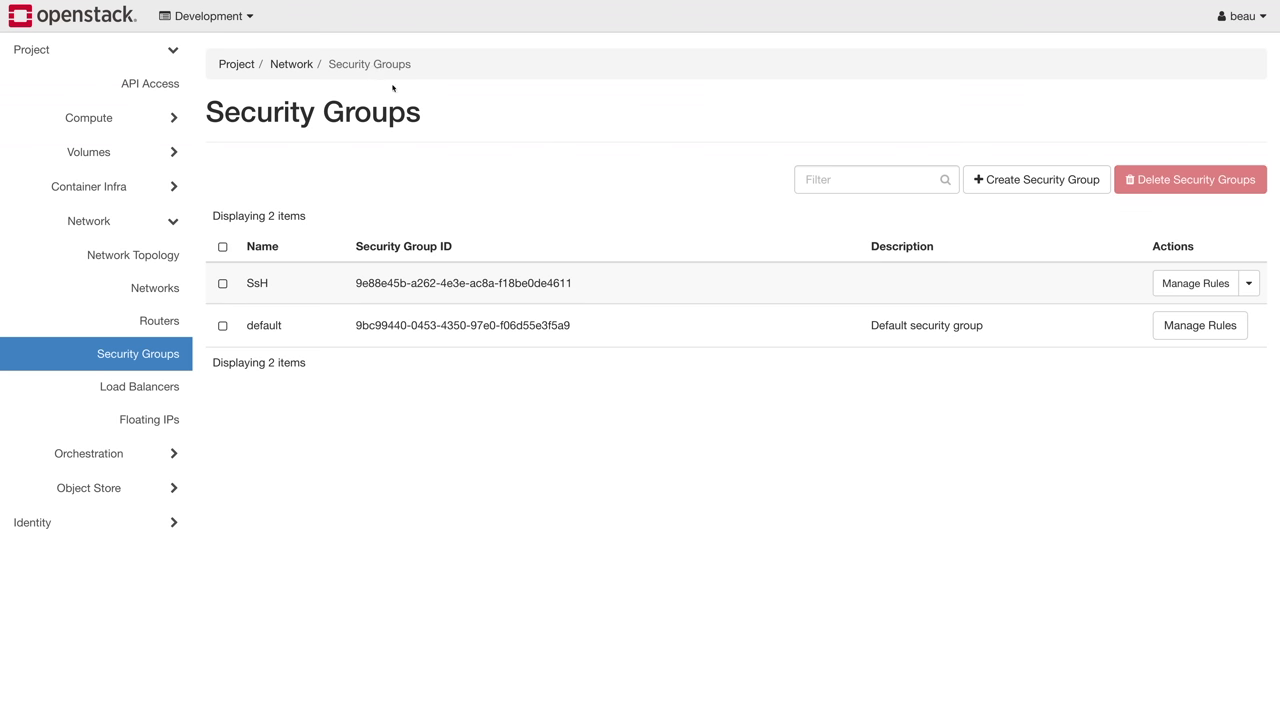
pyautogui.click(1248, 284)
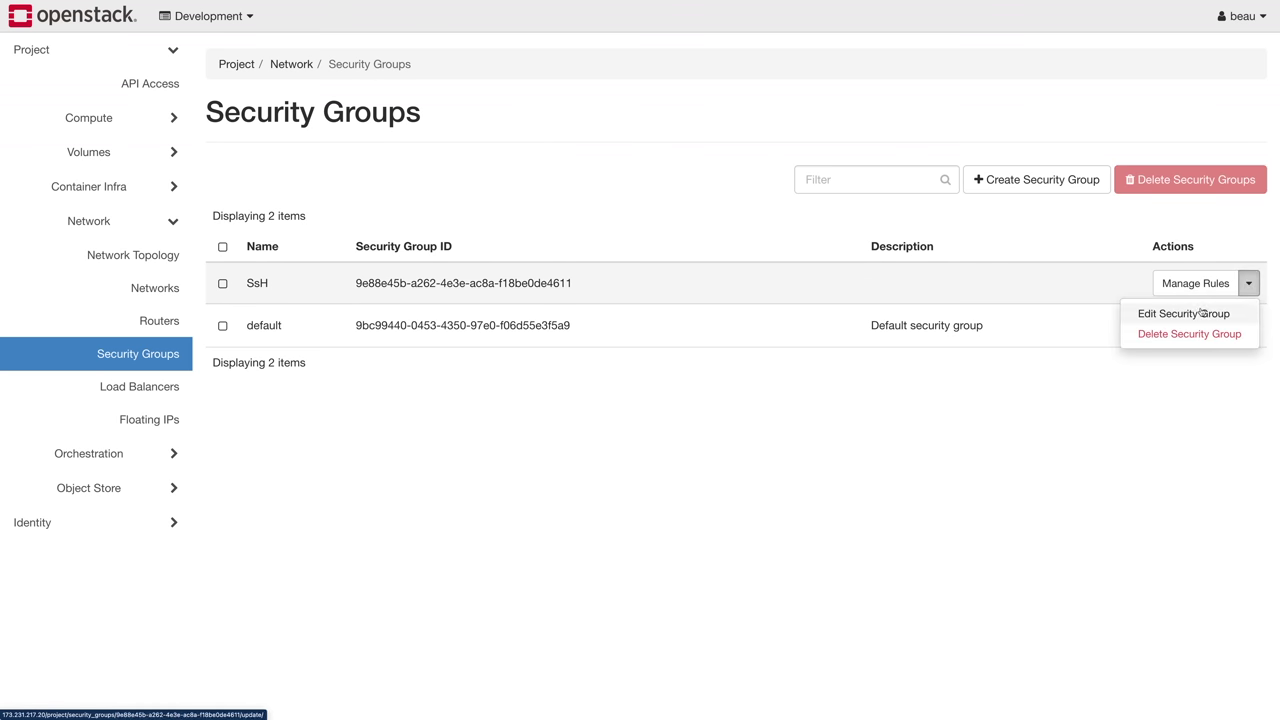
pyautogui.click(1203, 313)
pyautogui.click(355, 131)
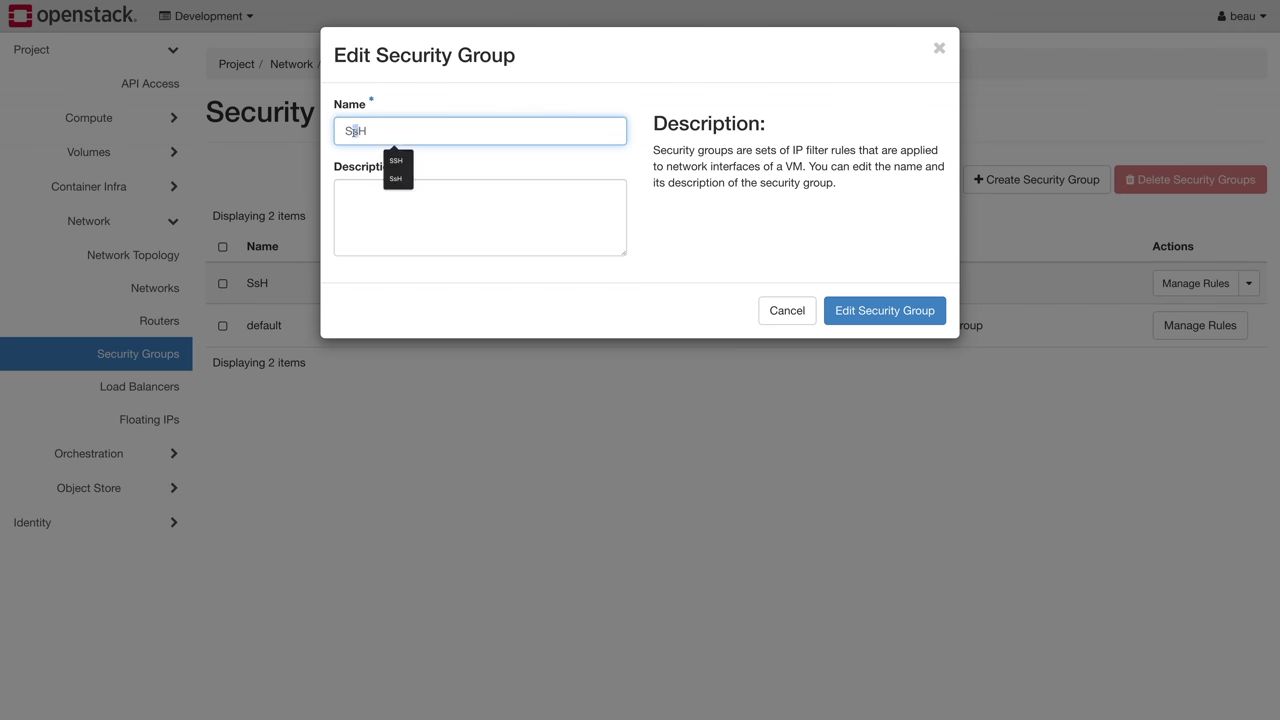
pyautogui.write('S')
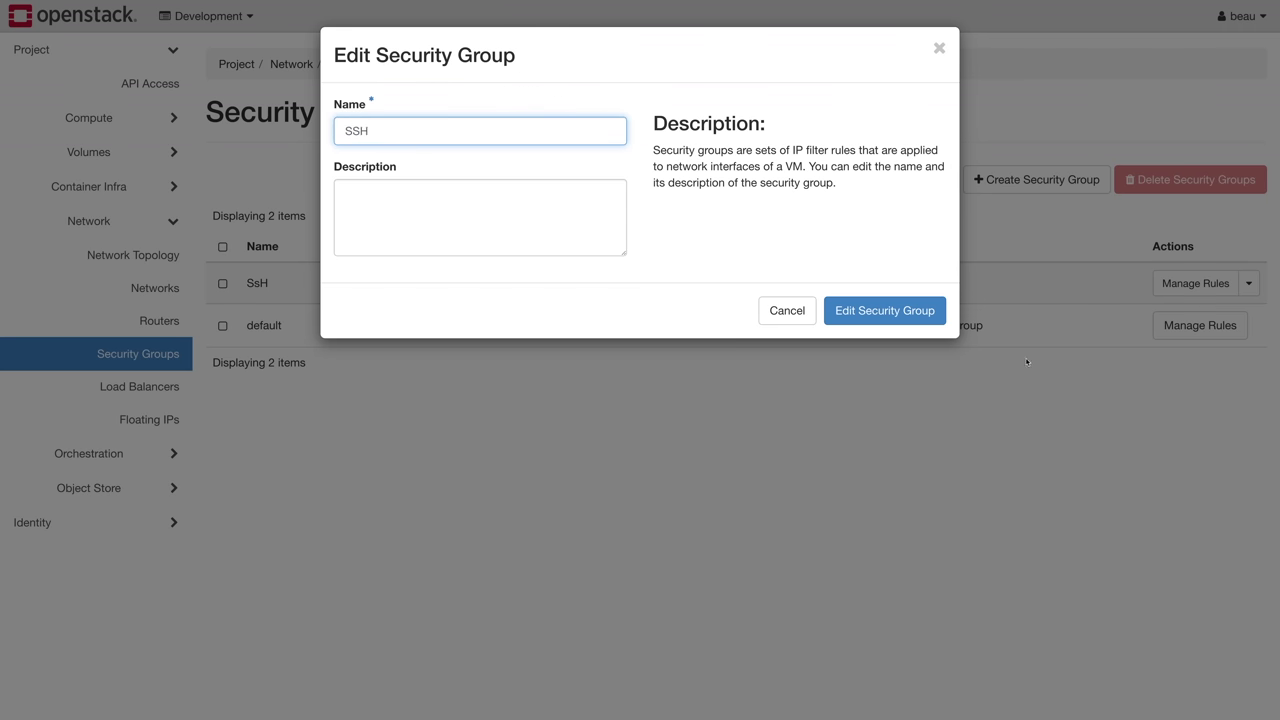
pyautogui.click(926, 321)
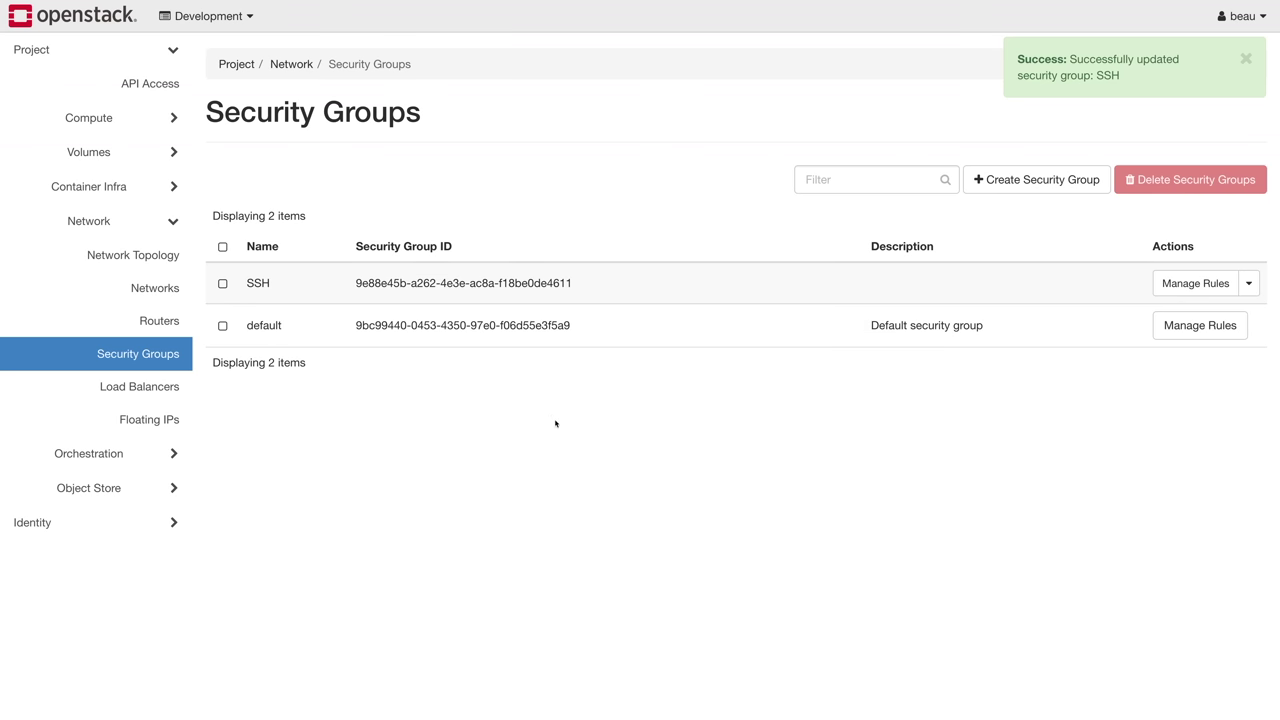
pyautogui.click(1192, 283)
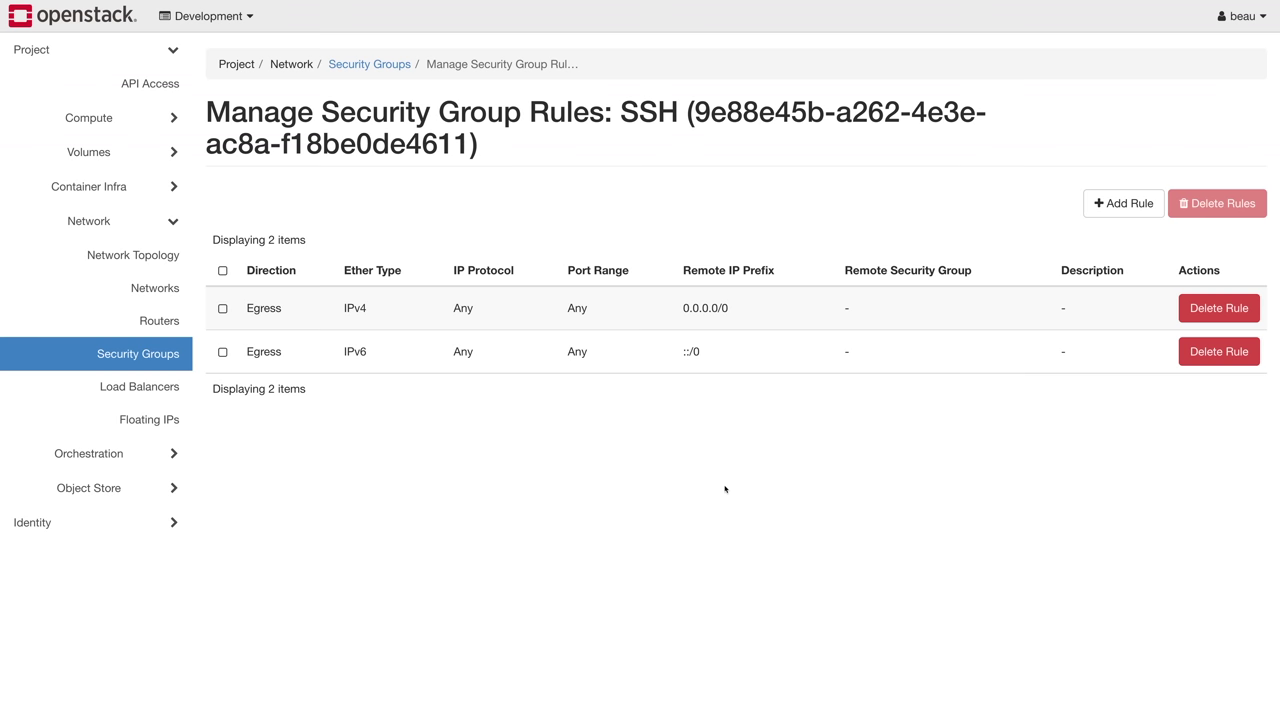
# Begin adding a rule to the SSH group, which has only the default IPv4 and IPv6 egress rules
pyautogui.click(1115, 204)
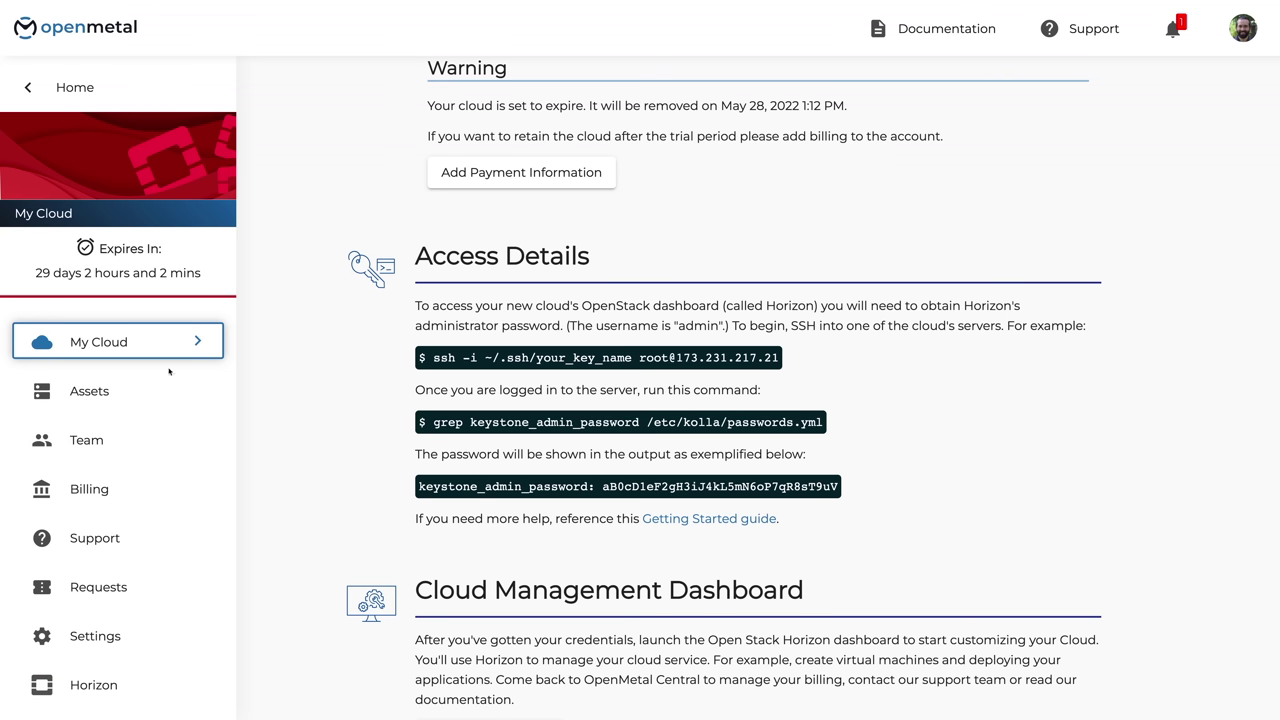
# Select the first hardware row's public IP 173.231.217.21 in the OpenMetal Central Assets list
pyautogui.click(103, 392)
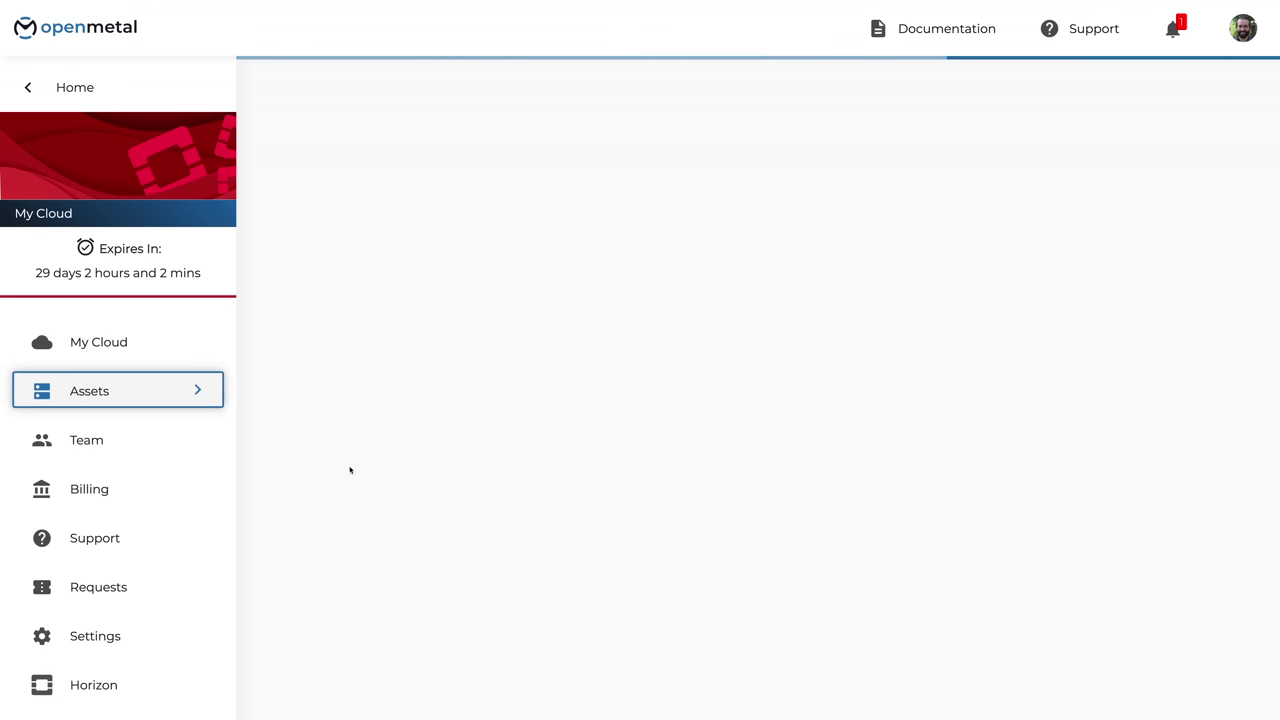
pyautogui.moveTo(1058, 254); pyautogui.dragTo(1131, 254)
pyautogui.hotkey('ctrl', 'c')
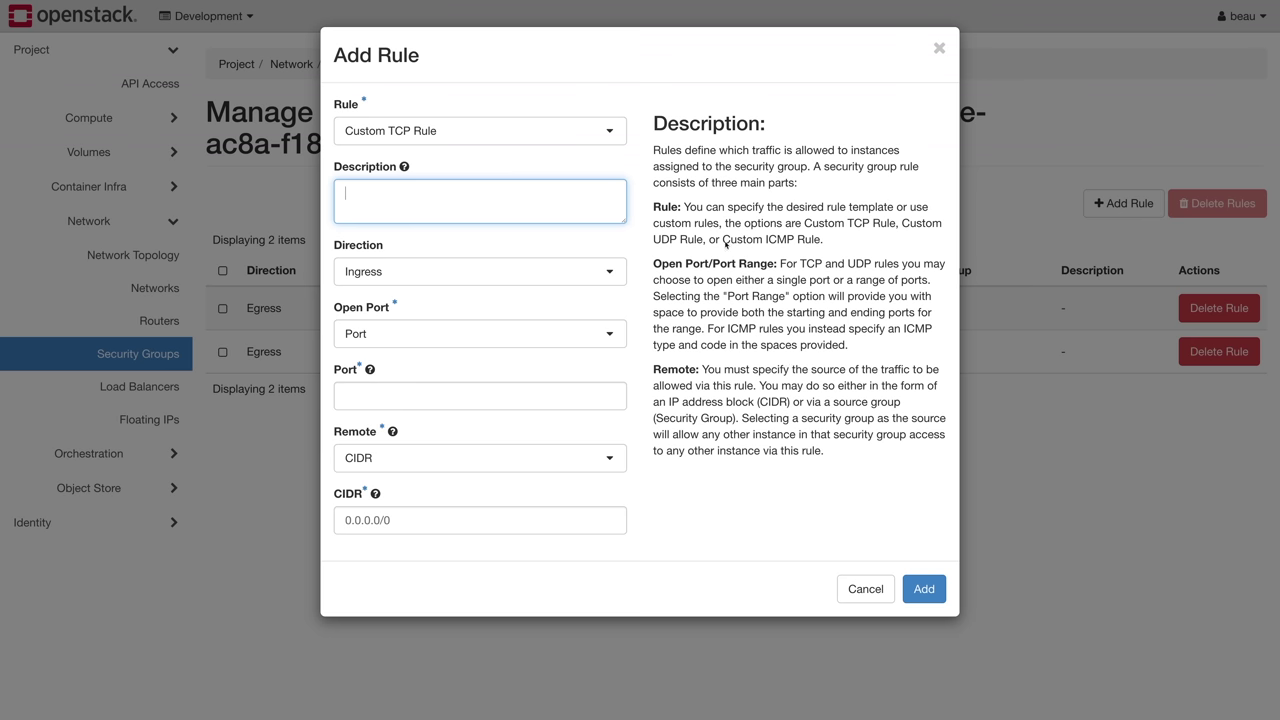
# Choose the predefined SSH rule and describe it 'Allows SSH from 173.231.217.21'
pyautogui.click(498, 136)
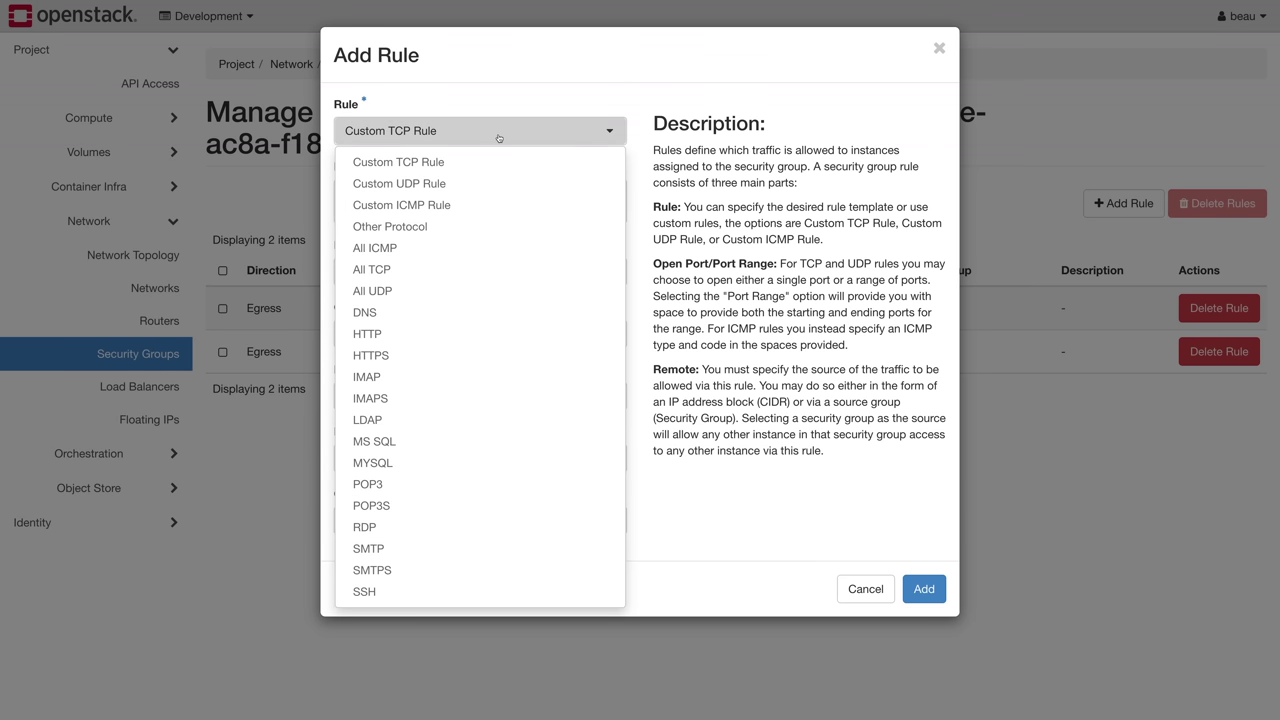
pyautogui.click(387, 595)
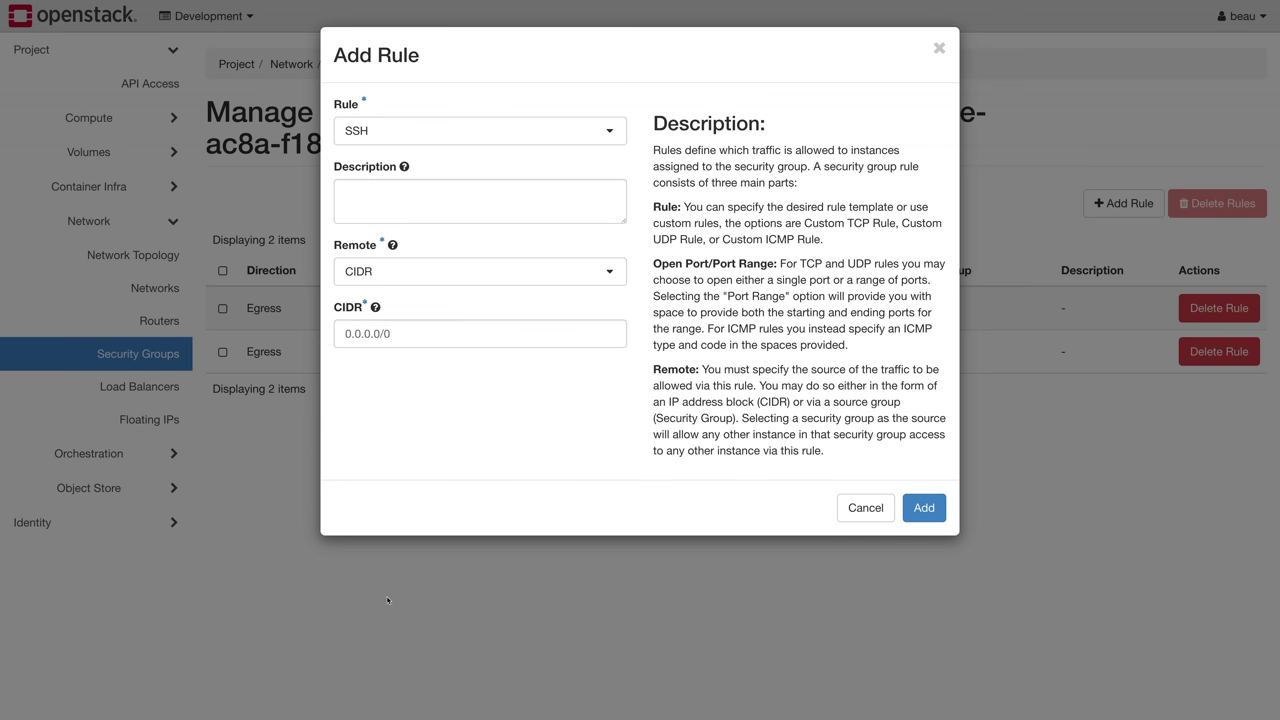
pyautogui.click(576, 219)
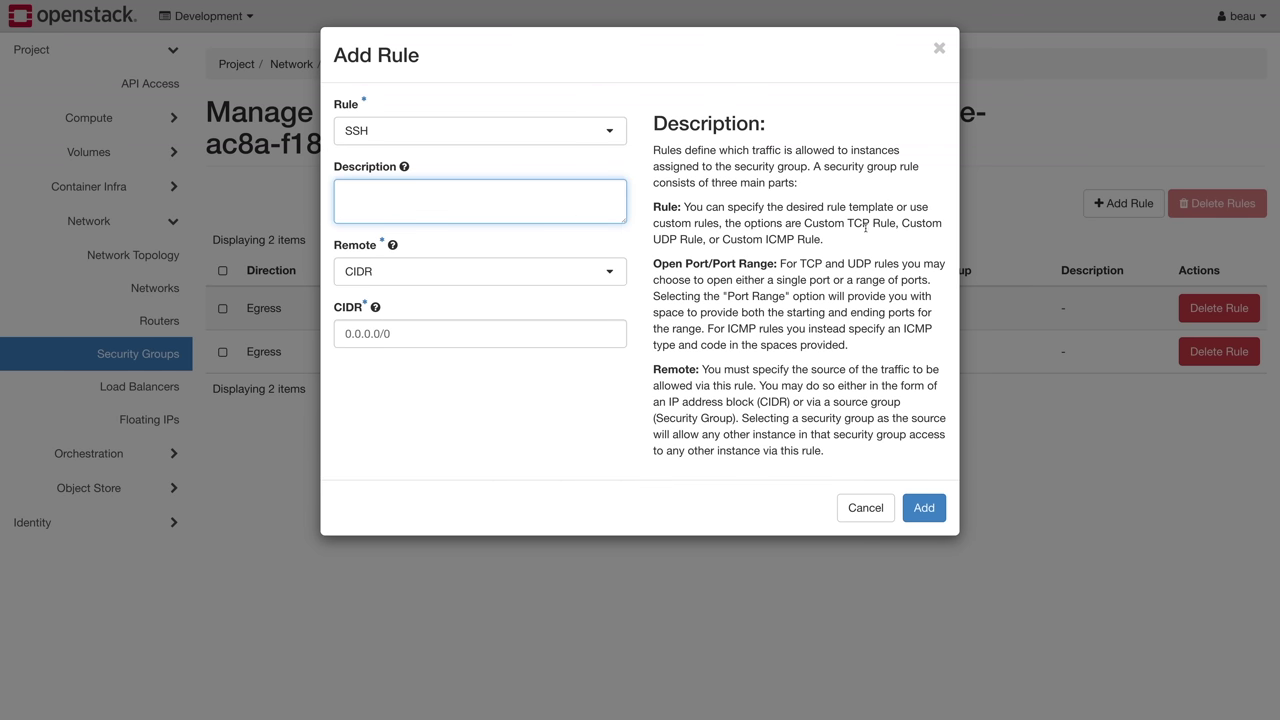
pyautogui.write('Allows SSH from')
pyautogui.hotkey('ctrl', 'v')
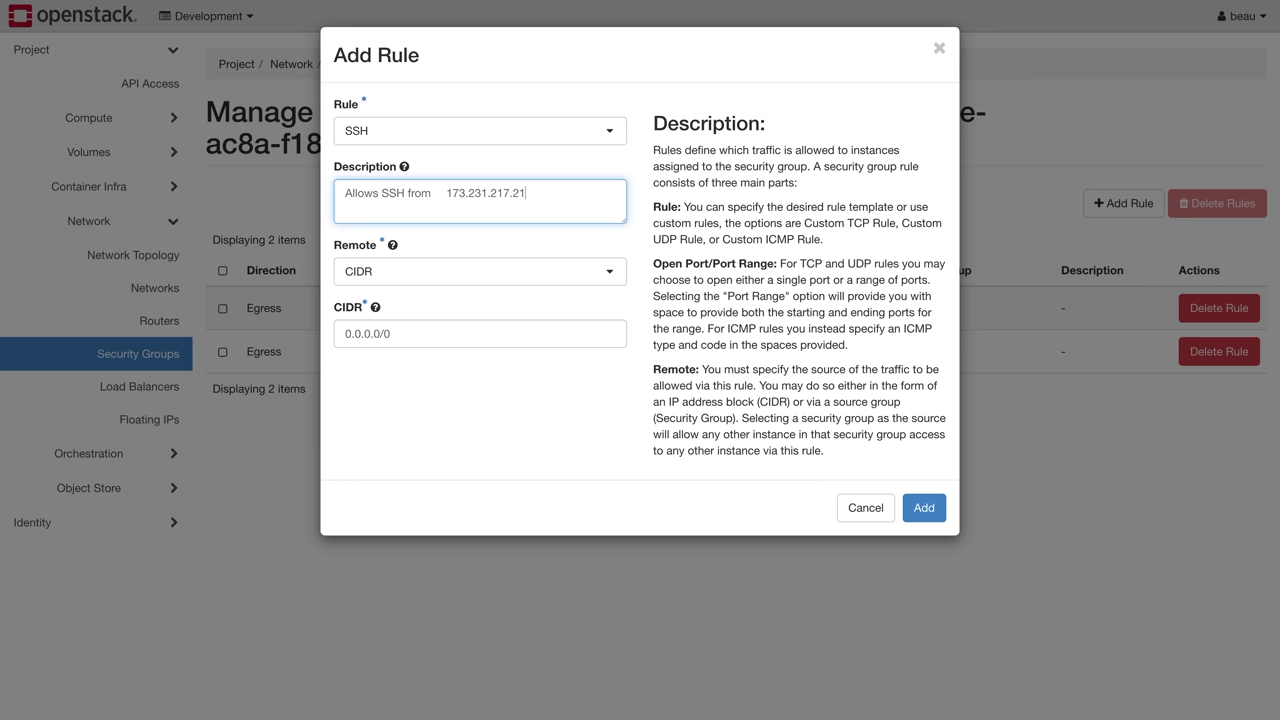
pyautogui.press('BackSpace')
pyautogui.press('BackSpace')
pyautogui.press('BackSpace')
pyautogui.press('BackSpace')
pyautogui.moveTo(540, 198); pyautogui.dragTo(434, 197)
pyautogui.hotkey('ctrl', 'c')
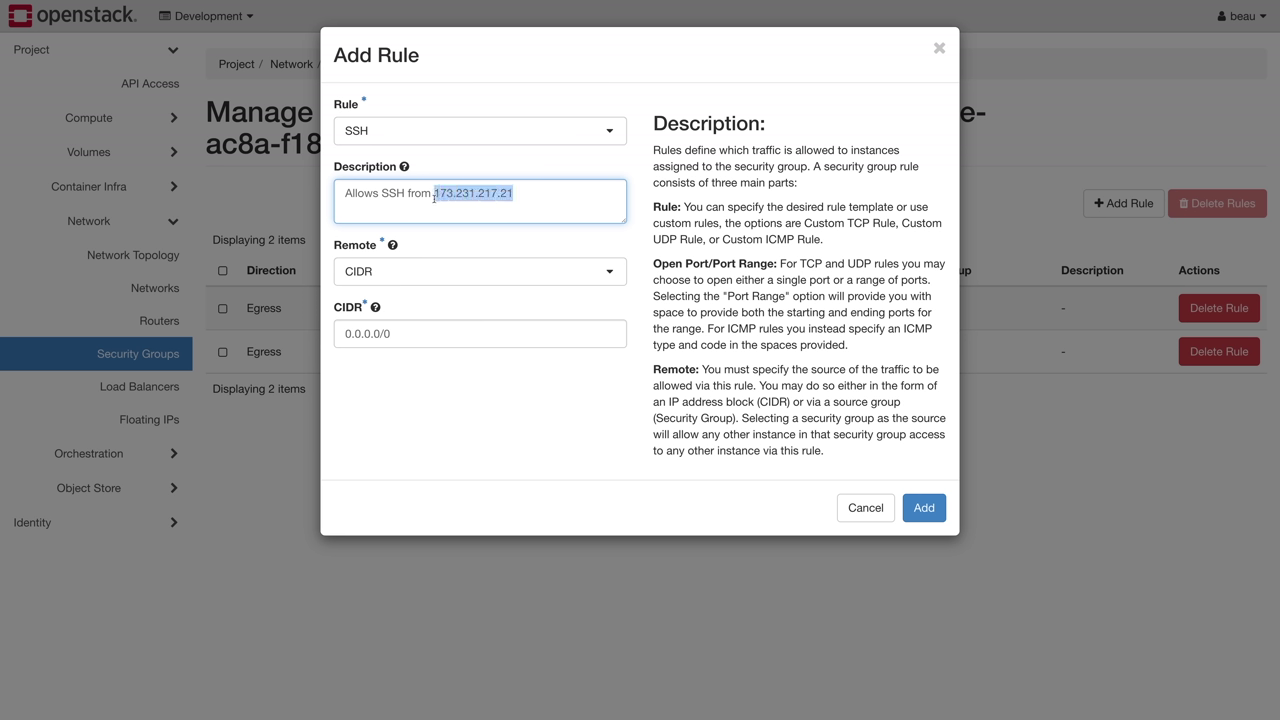
pyautogui.click(470, 232)
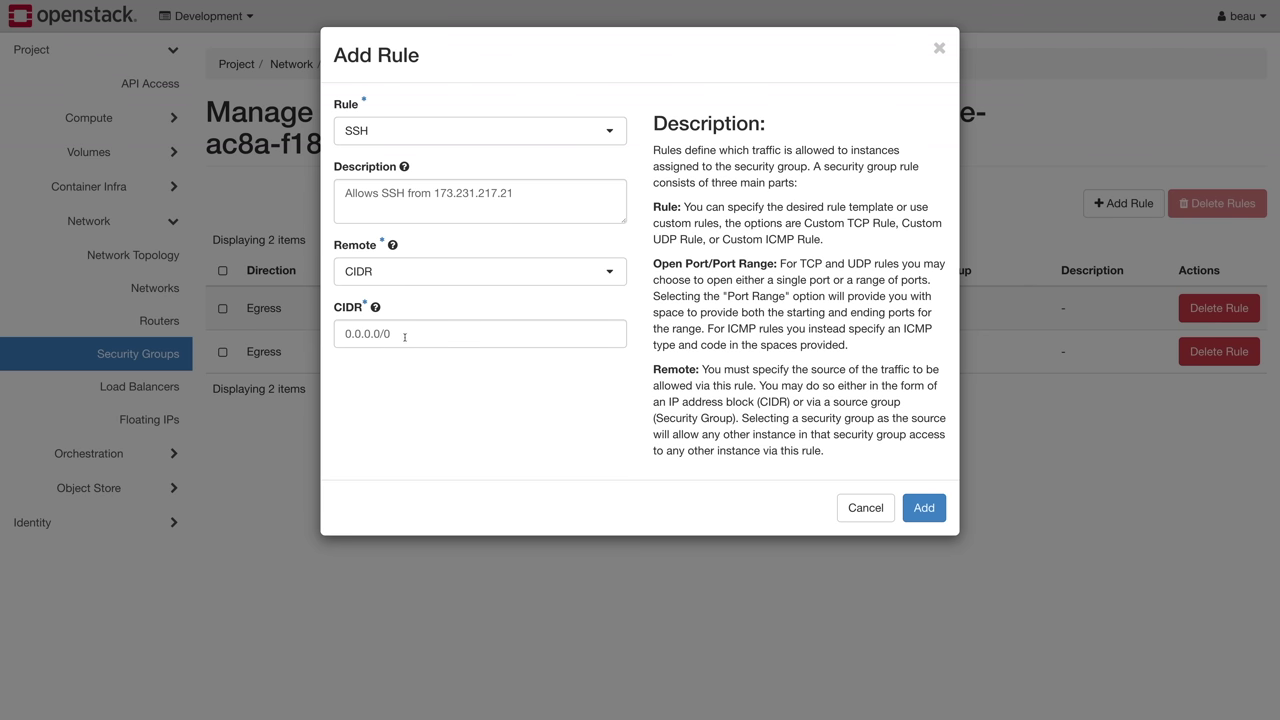
# Restrict the rule's CIDR to 173.231.217.21 and add it
pyautogui.press('Tab')
pyautogui.hotkey('ctrl', 'v')
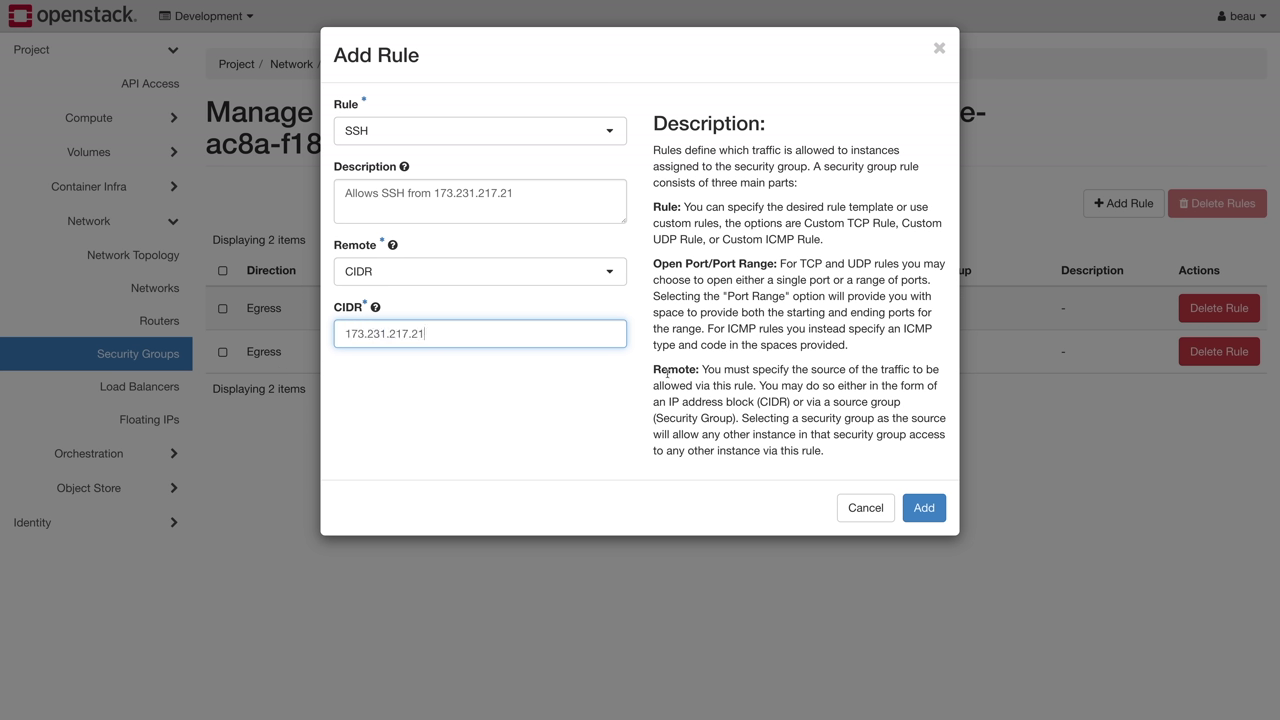
pyautogui.click(937, 509)
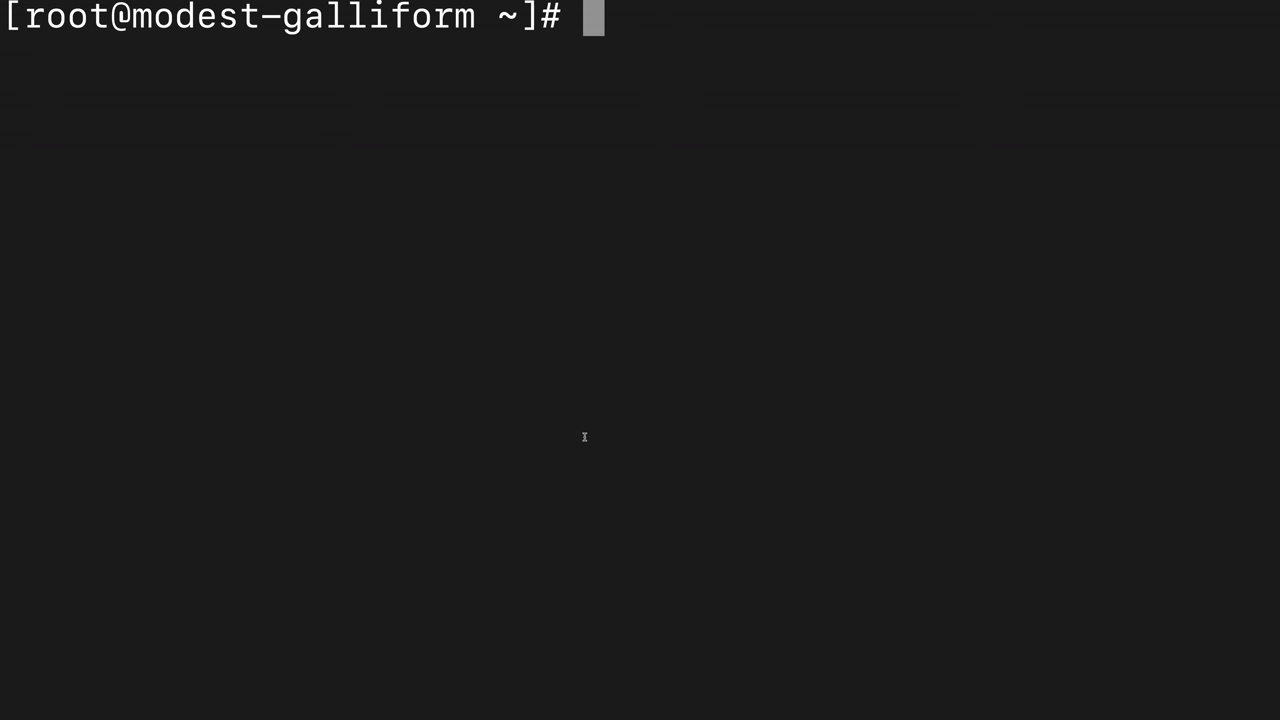
# Enter the ssh-keygen command at the root shell prompt, fixing the typos
pyautogui.write('ssh-keyge')
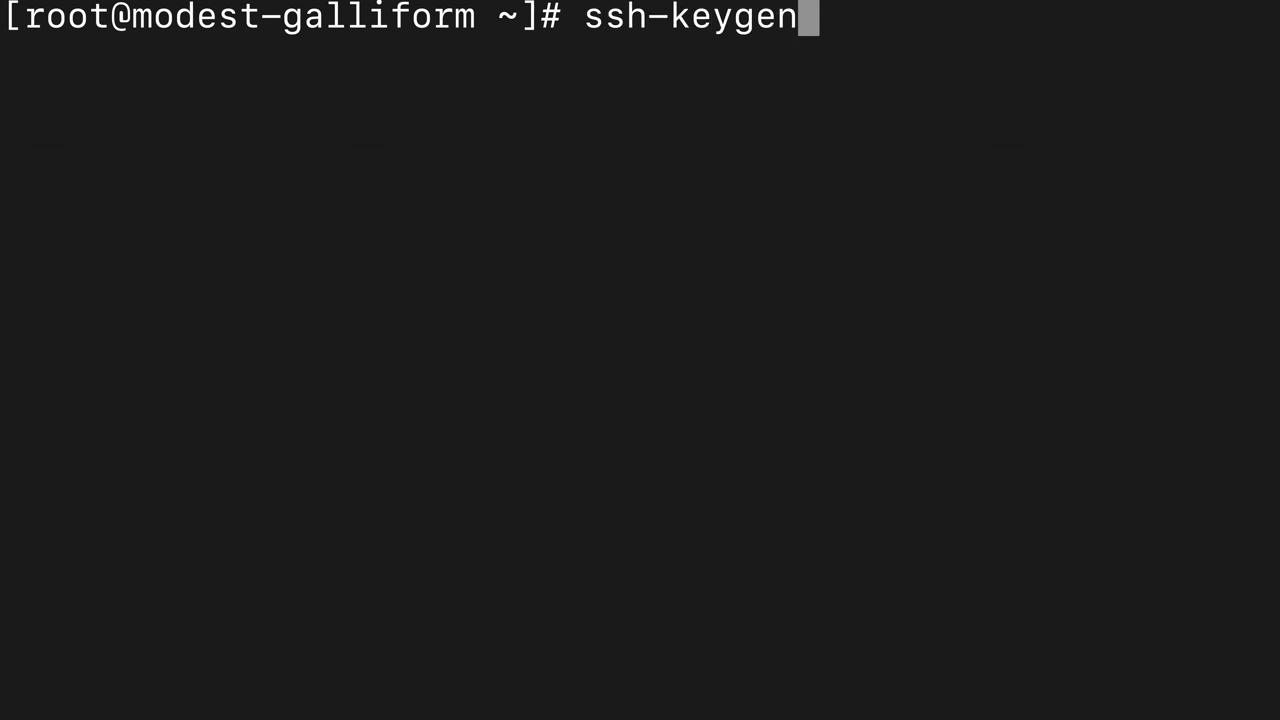
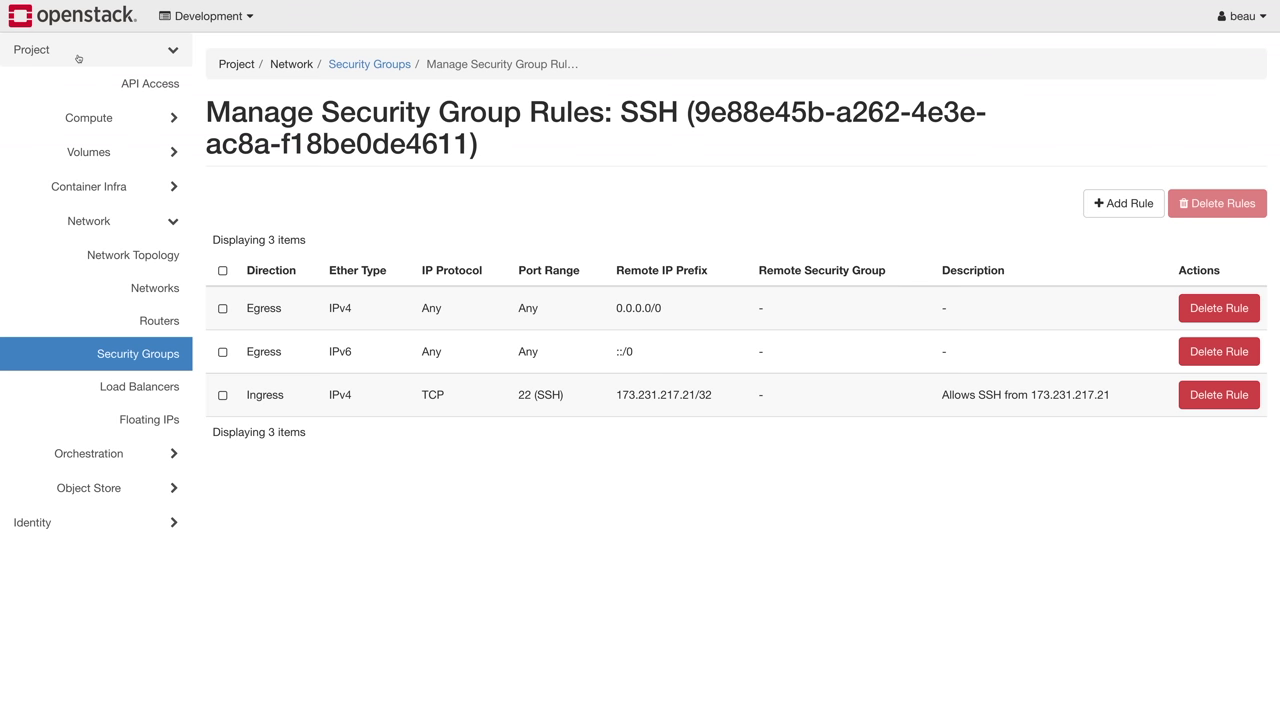
# Expand the Compute section in the Horizon sidebar
pyautogui.click(105, 121)
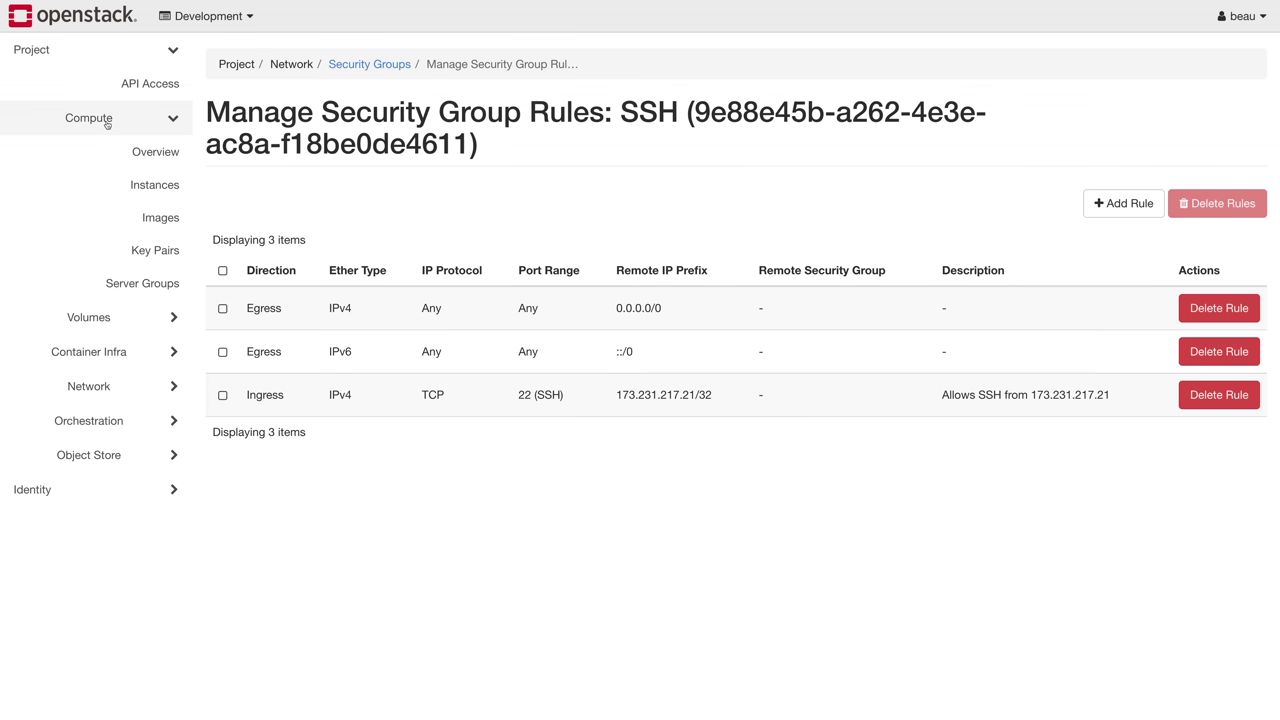
# Go to Compute > Instances and start the Launch Instance wizard
pyautogui.click(155, 185)
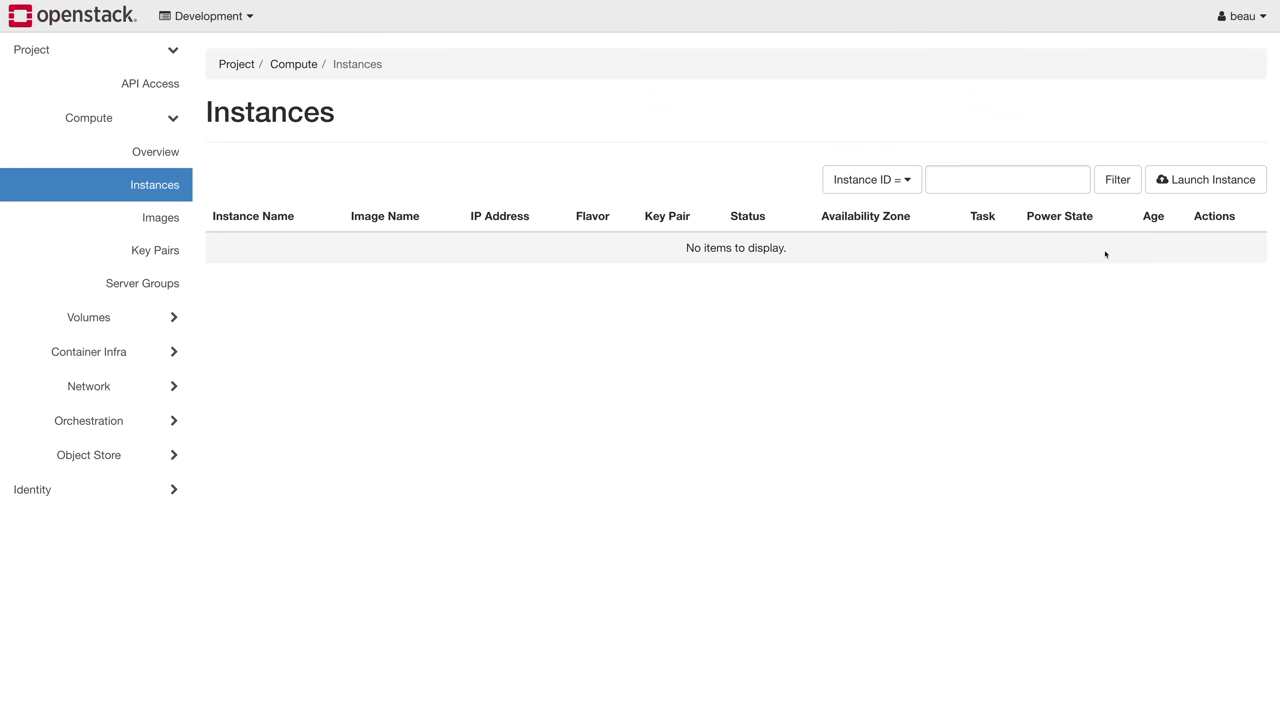
pyautogui.click(1220, 188)
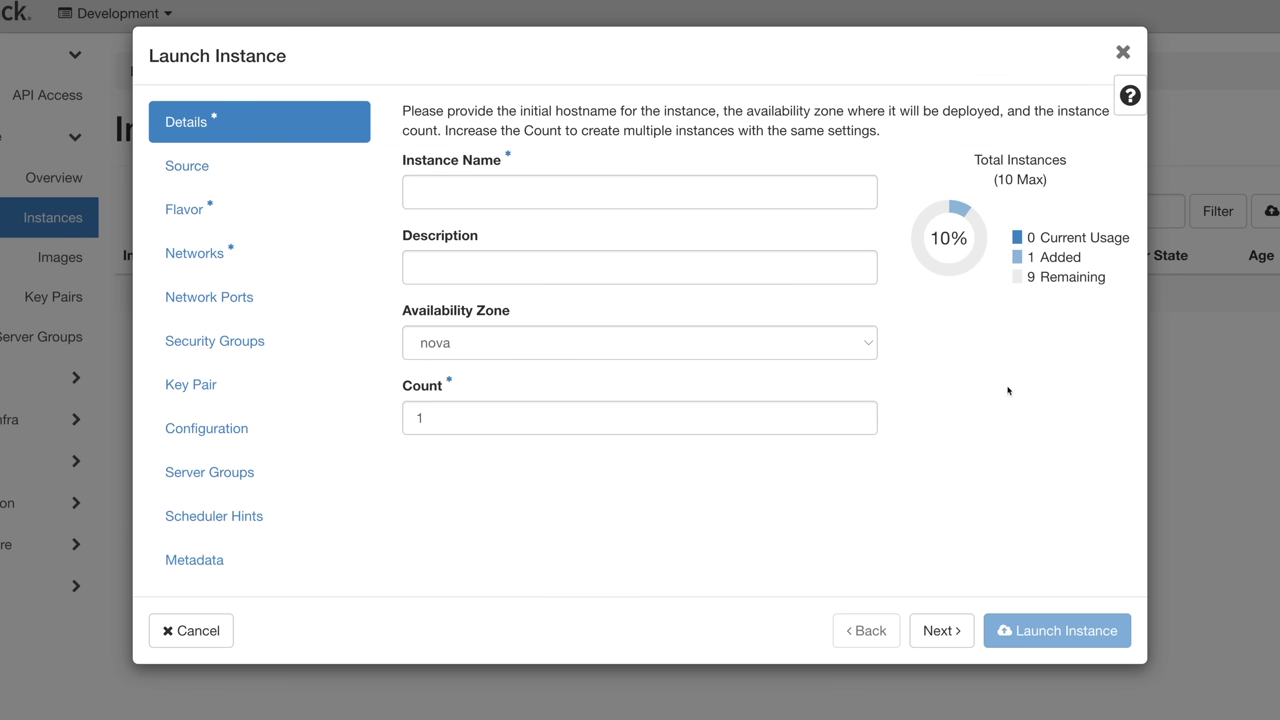
pyautogui.click(758, 188)
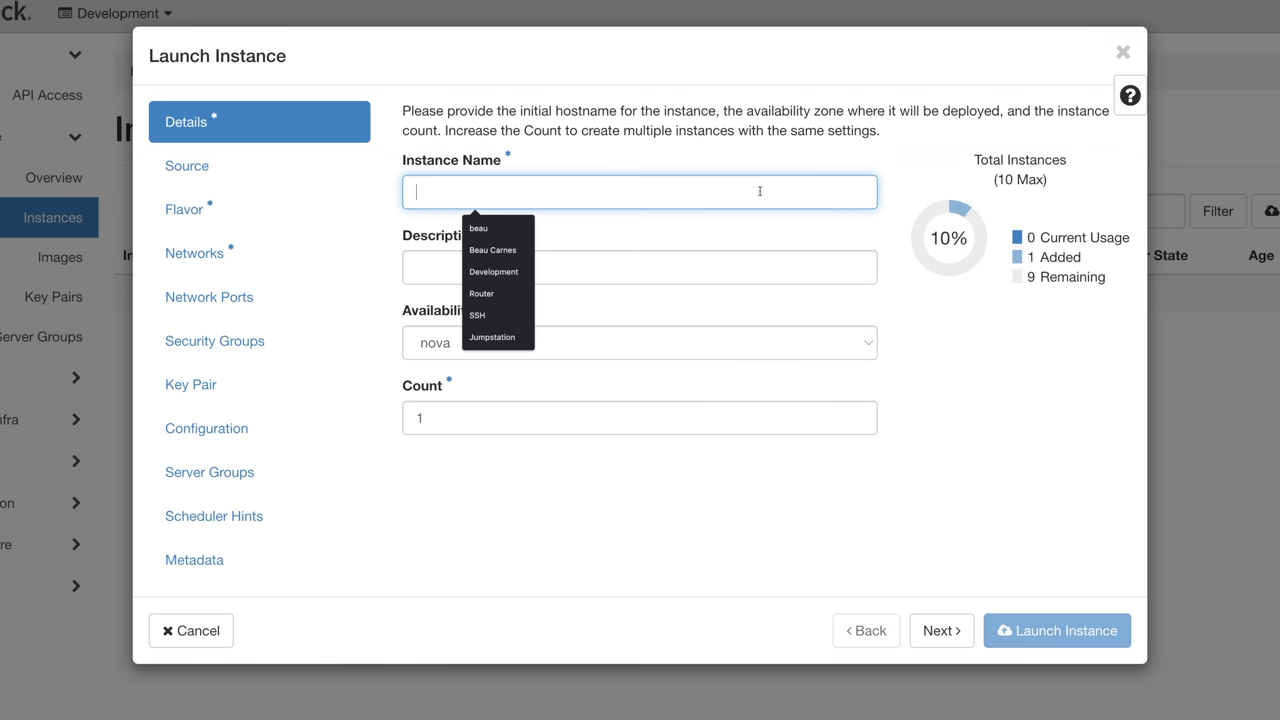
pyautogui.click(1006, 381)
# Enter 'Jumpstation' as the instance name and continue to the Source step
pyautogui.click(676, 189)
pyautogui.write('Jumpsh')
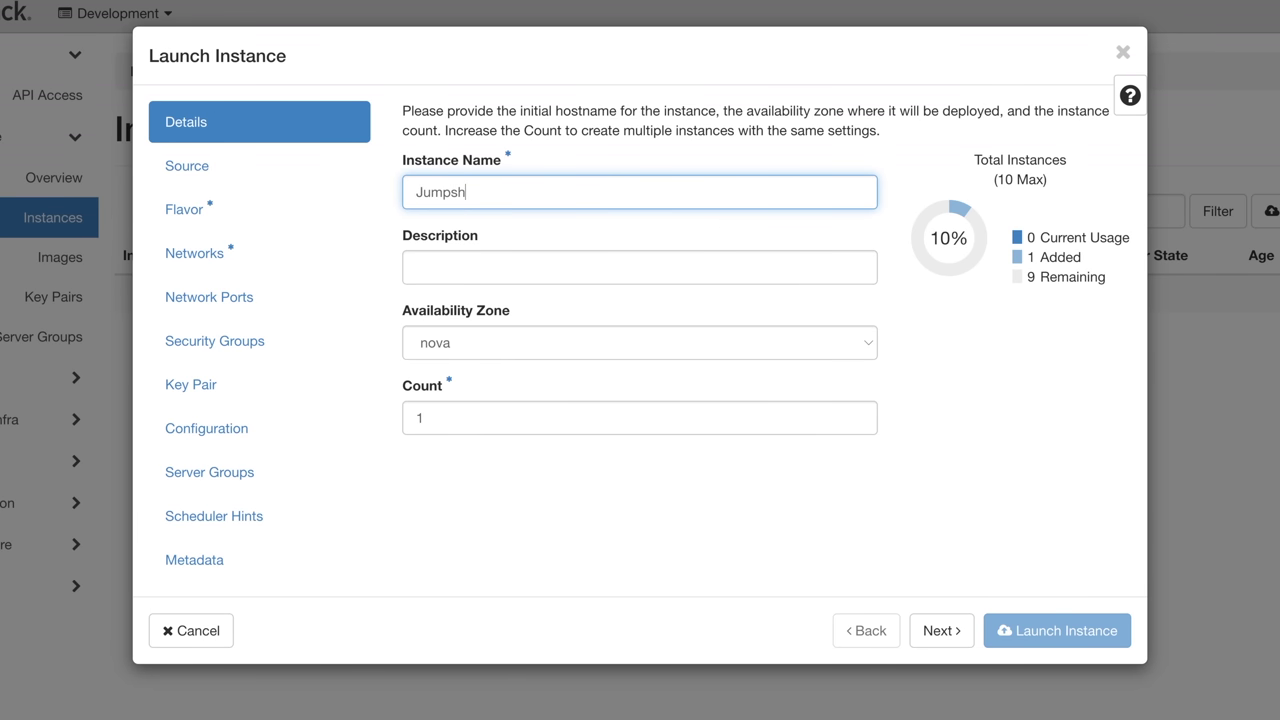
pyautogui.press('BackSpace')
pyautogui.write('tation')
pyautogui.press('Tab')
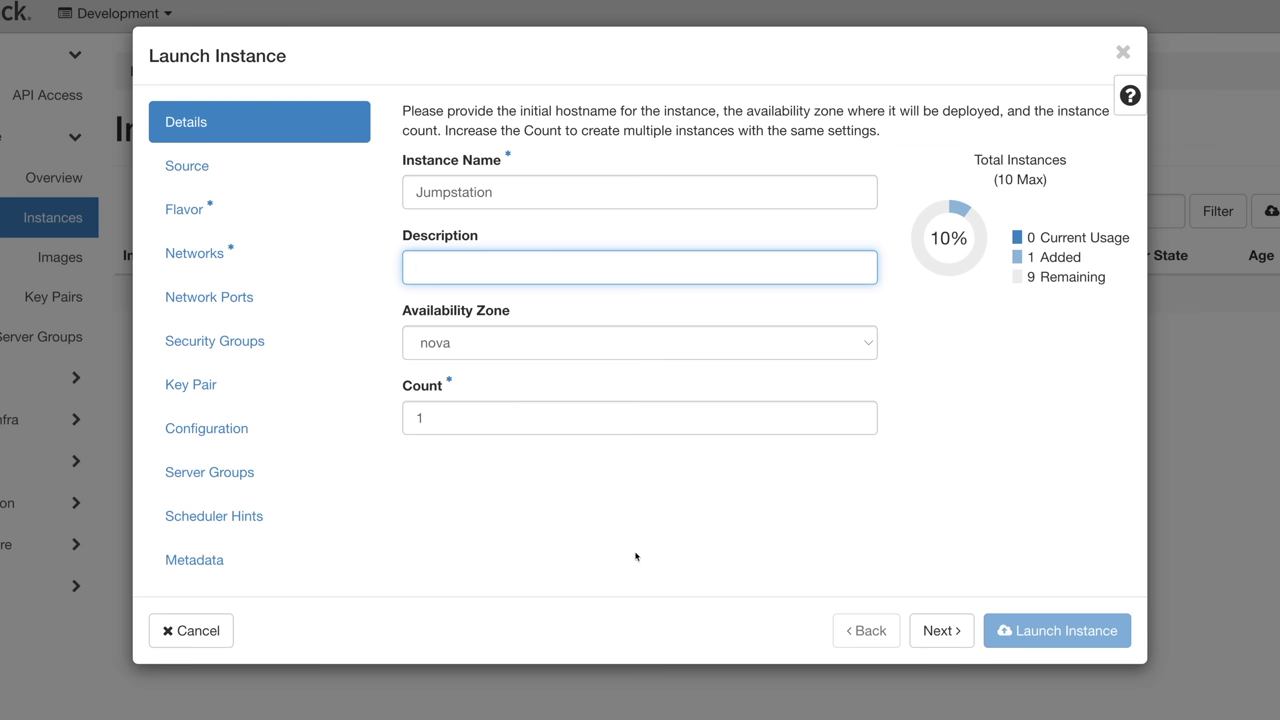
pyautogui.click(202, 168)
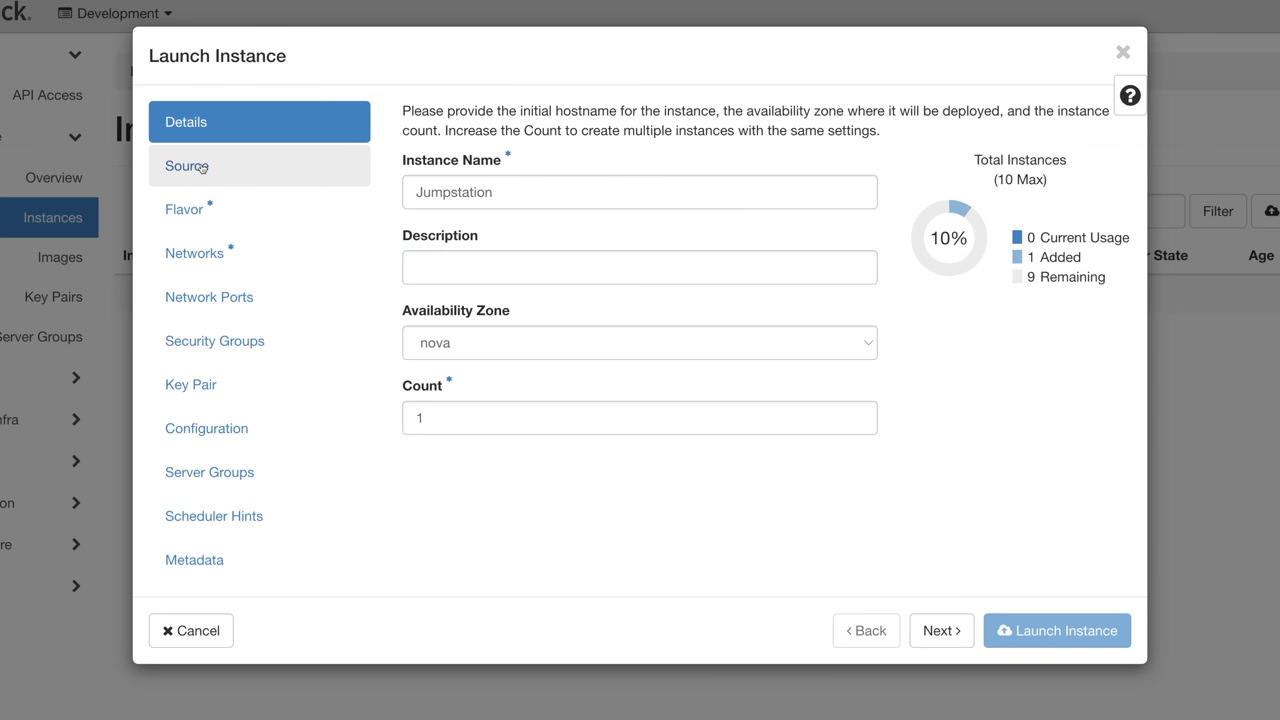
pyautogui.click(202, 168)
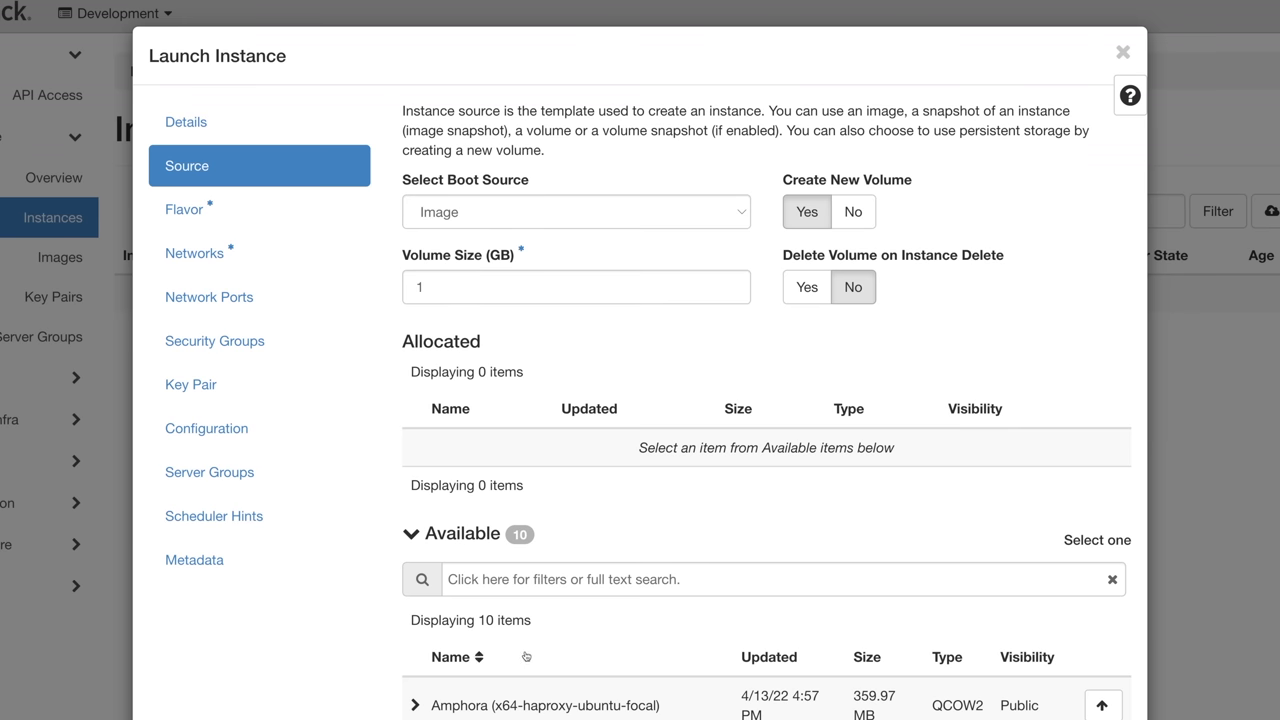
# Allocate the CentOS 8 Stream (el8-x86_64) image as the boot source, then move to Flavor
pyautogui.scroll(-5, 526, 657)
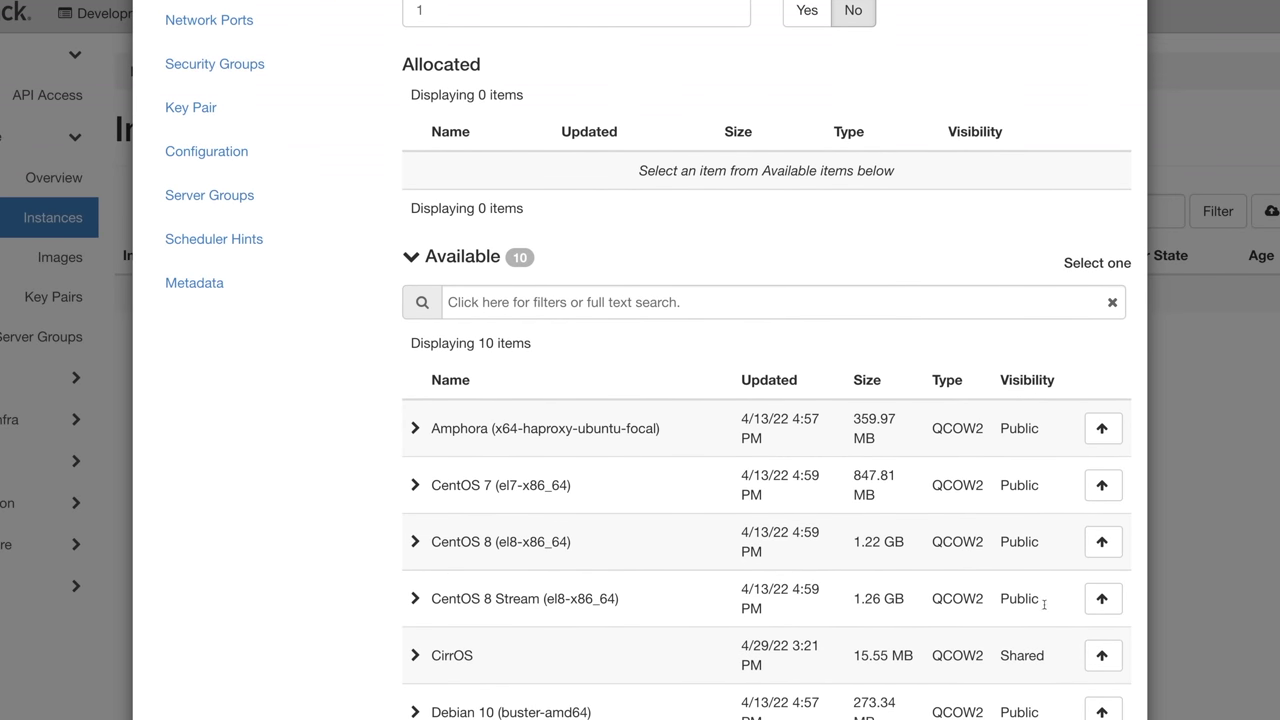
pyautogui.click(1103, 601)
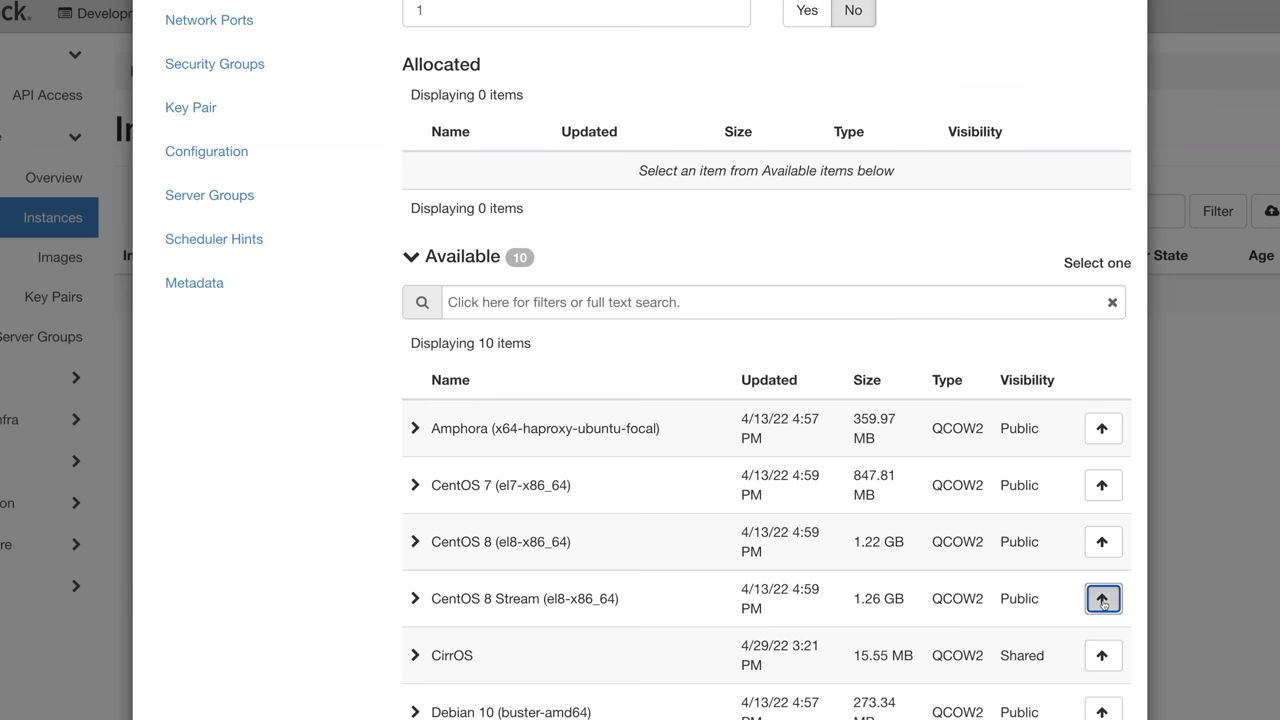
pyautogui.scroll(2, 631, 563)
pyautogui.scroll(3, 631, 563)
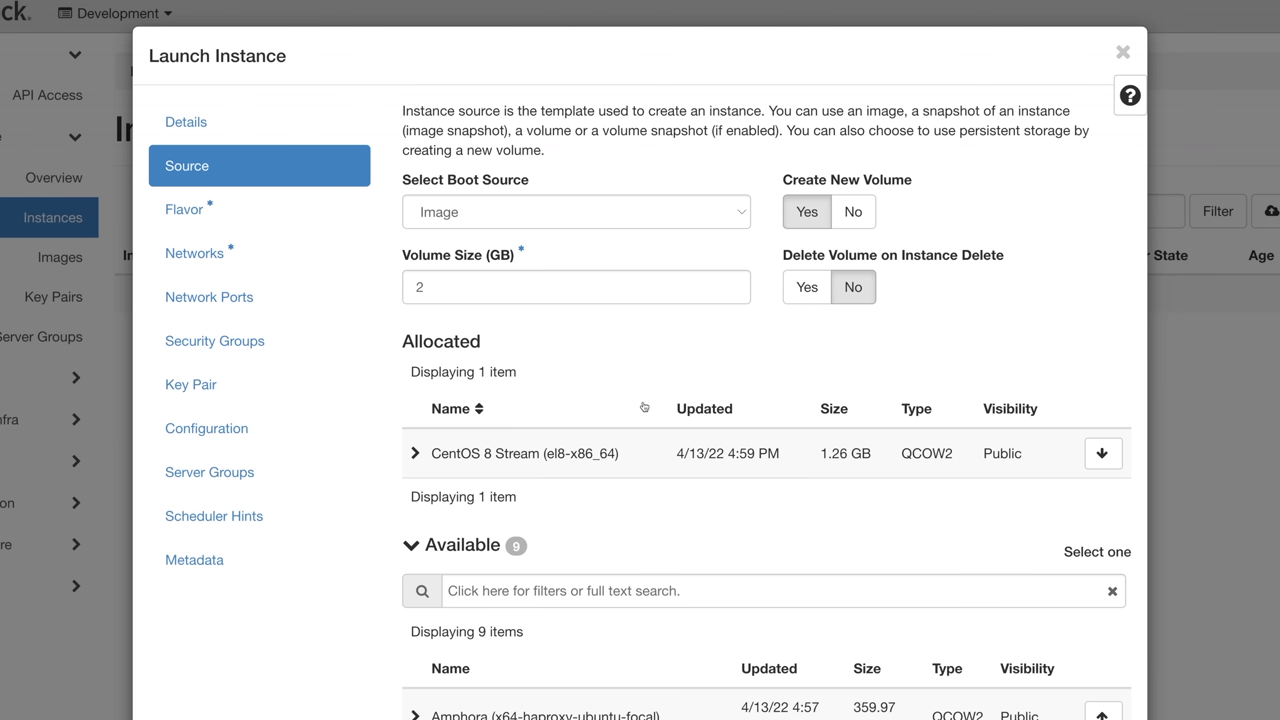
pyautogui.click(233, 212)
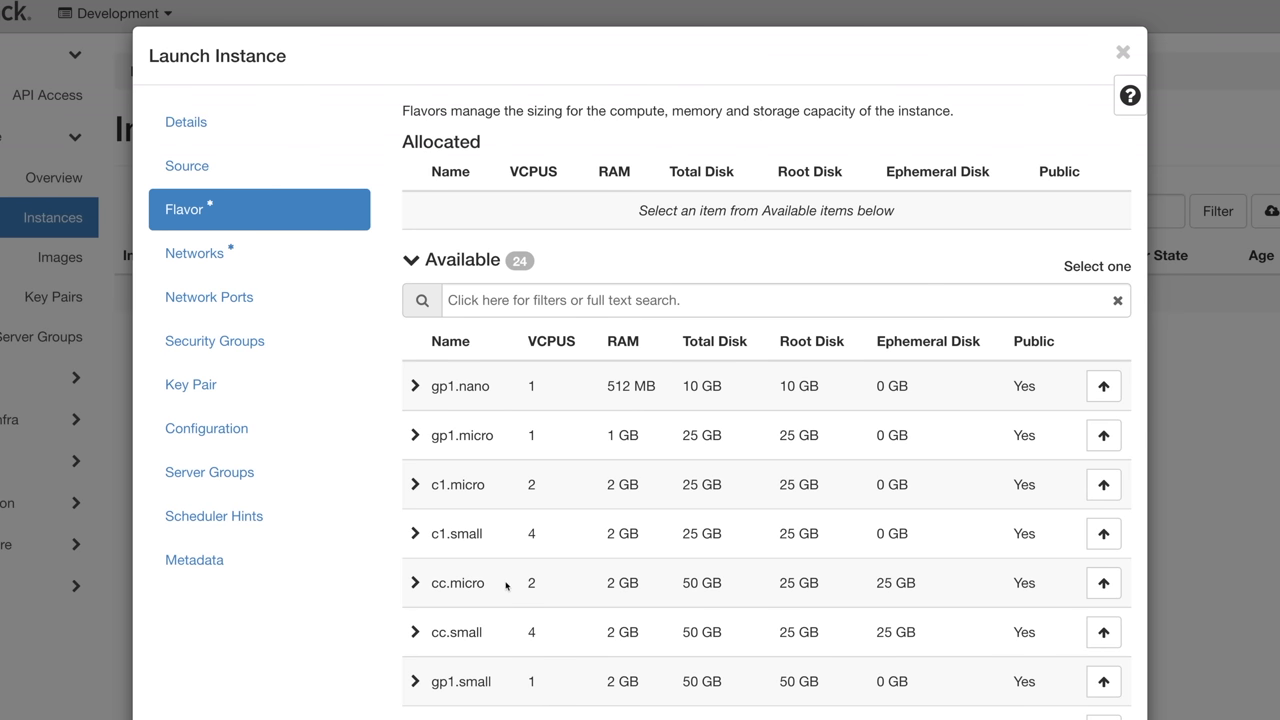
# Allocate the m1.small flavor and attach the instance to the Private network
pyautogui.scroll(-5, 505, 584)
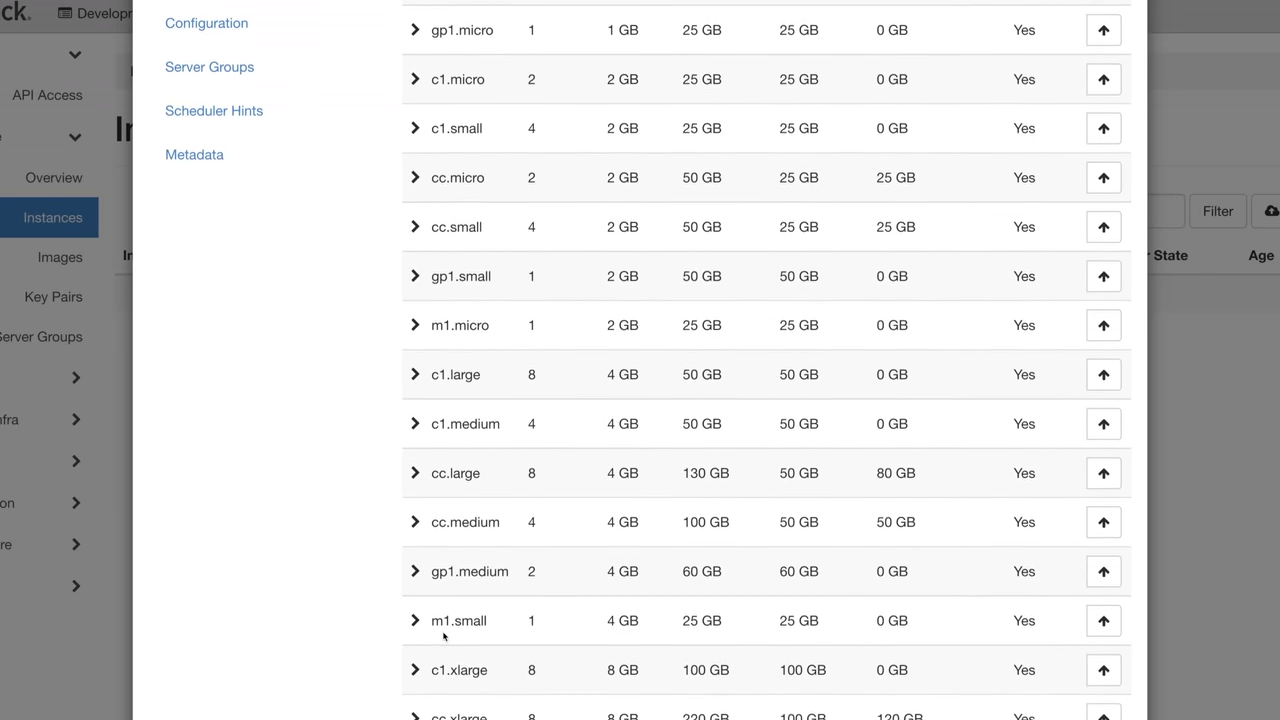
pyautogui.click(1103, 616)
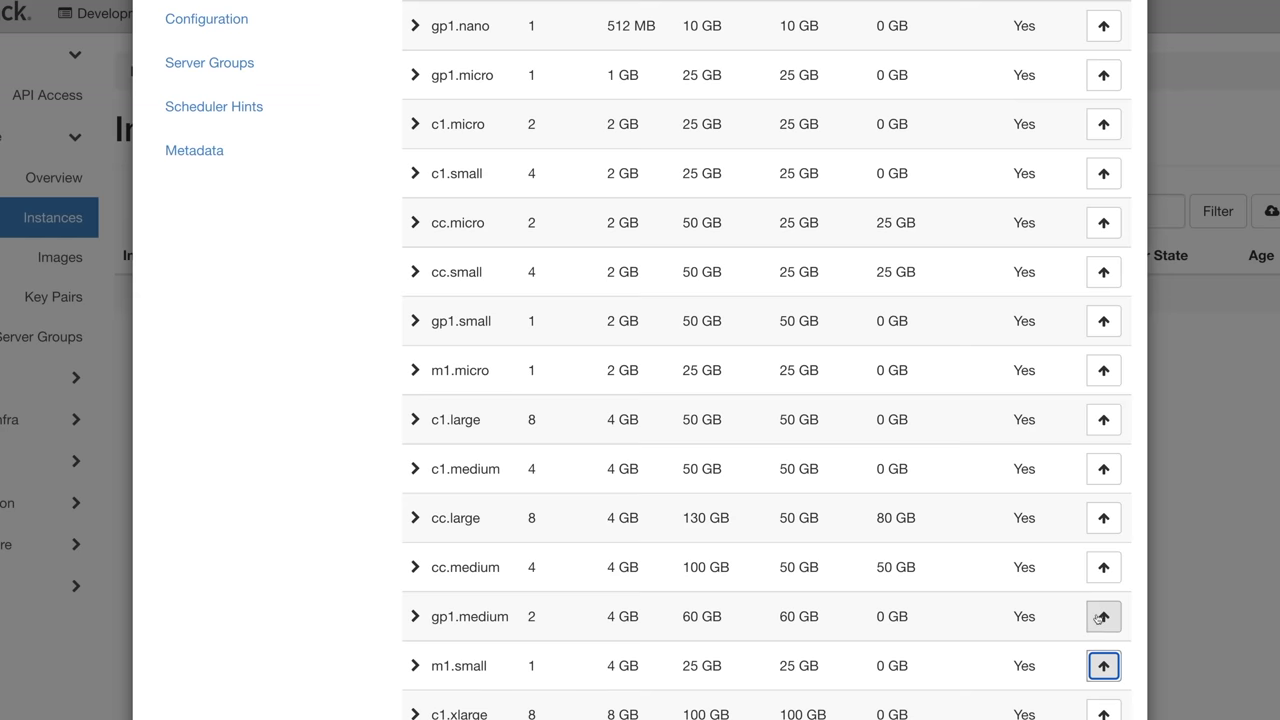
pyautogui.scroll(6, 1024, 615)
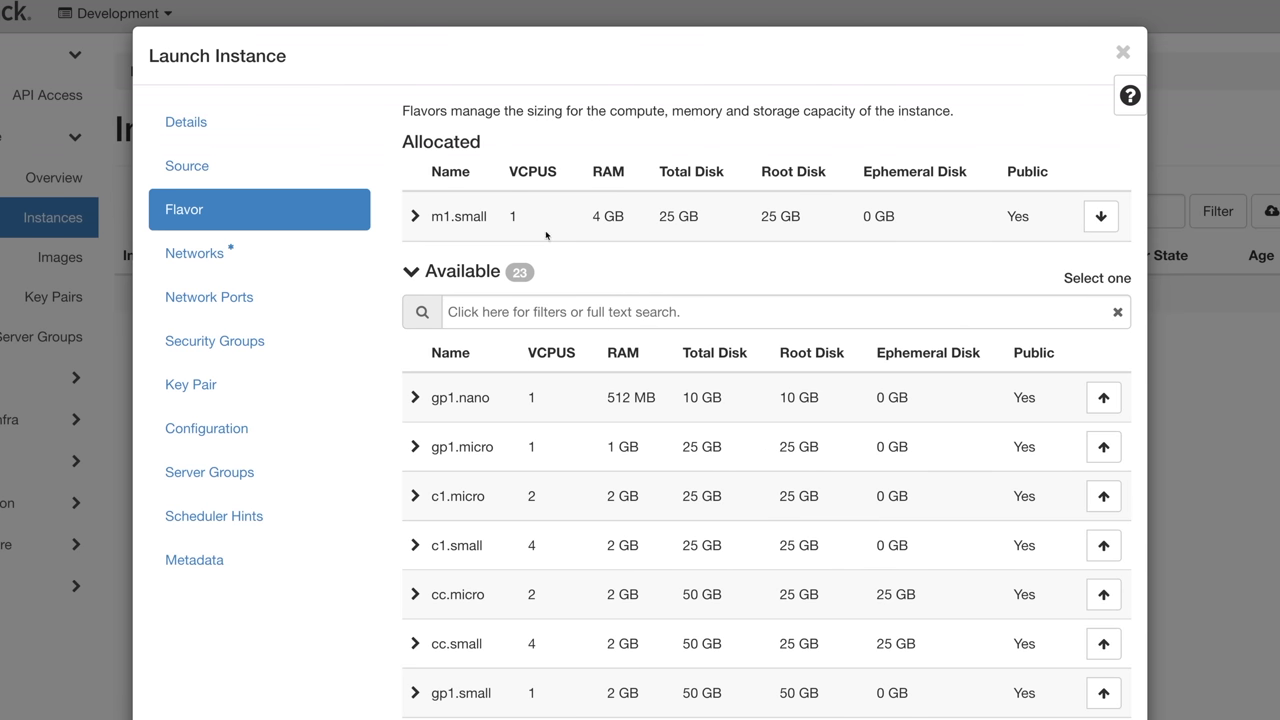
pyautogui.click(199, 255)
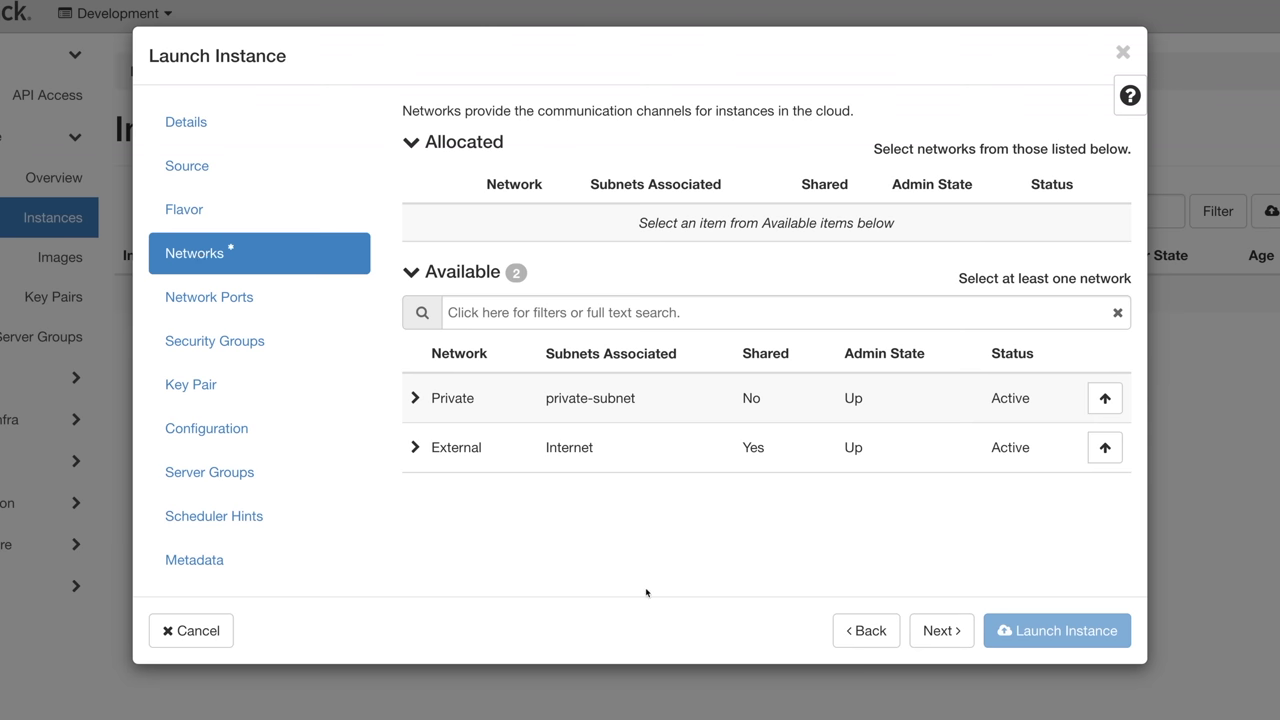
pyautogui.click(1105, 398)
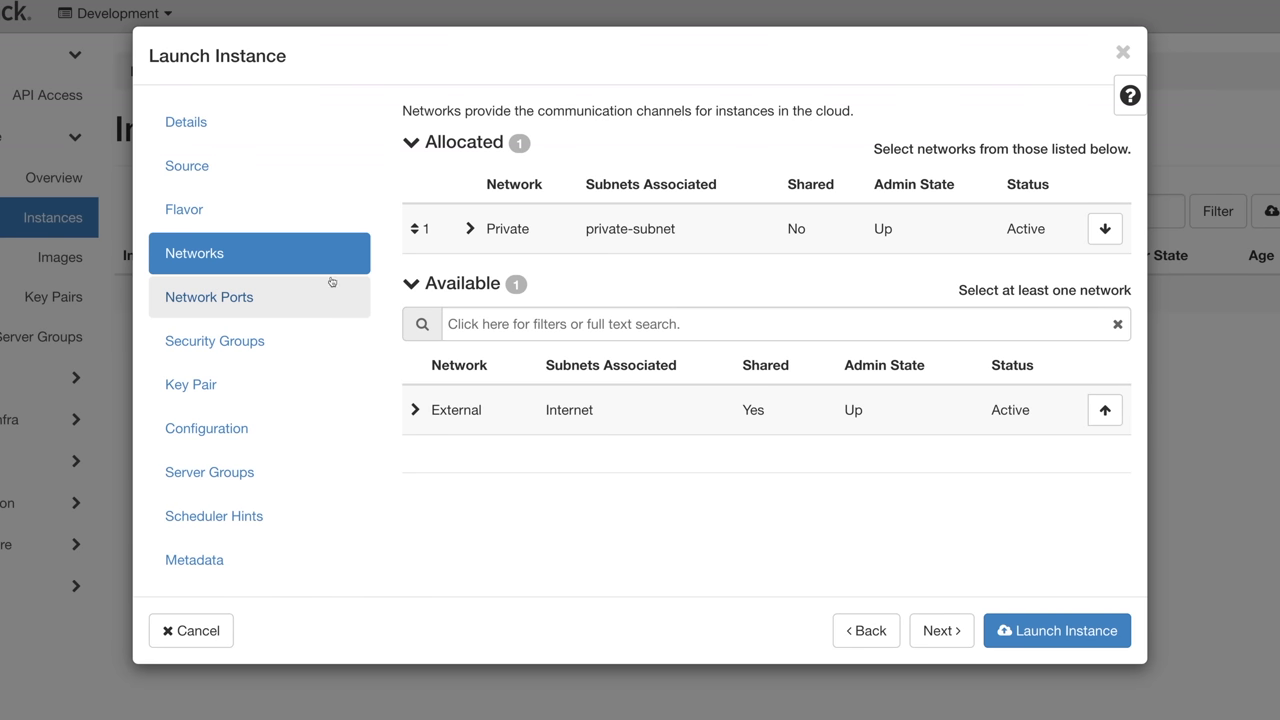
# Allocate the SSH security group alongside default, then bring up the key pair import form
pyautogui.click(280, 300)
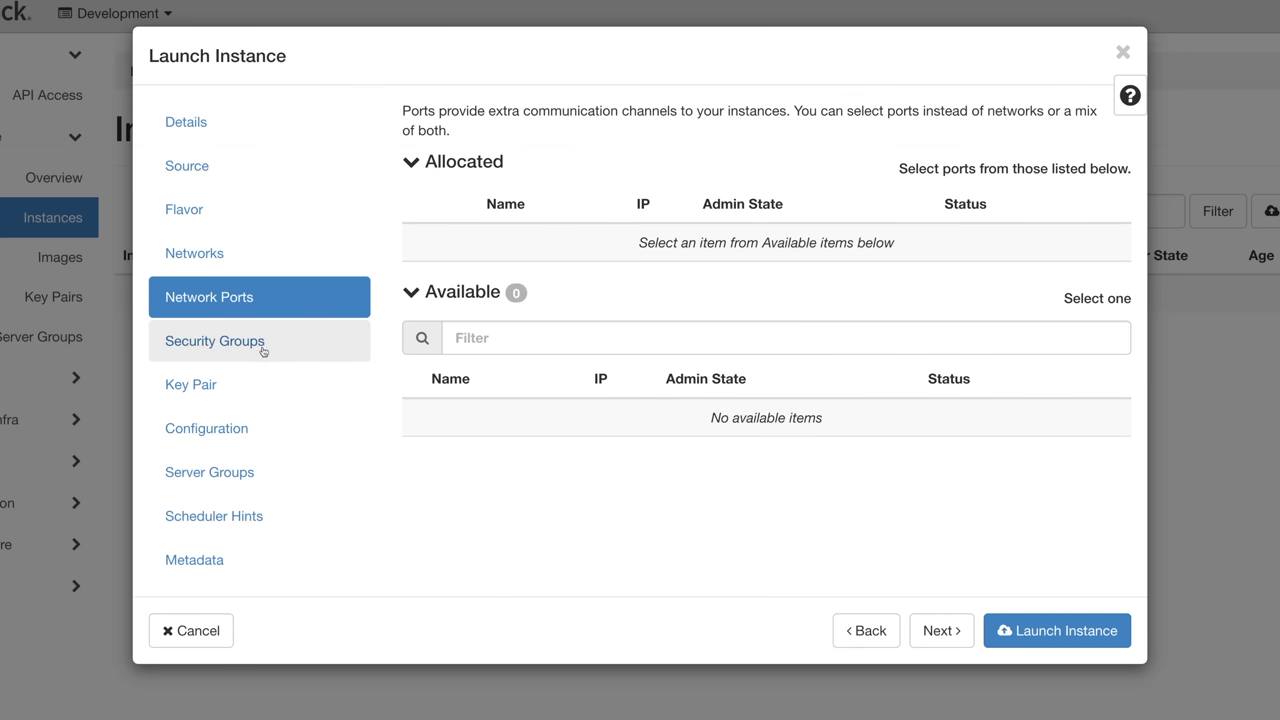
pyautogui.click(263, 351)
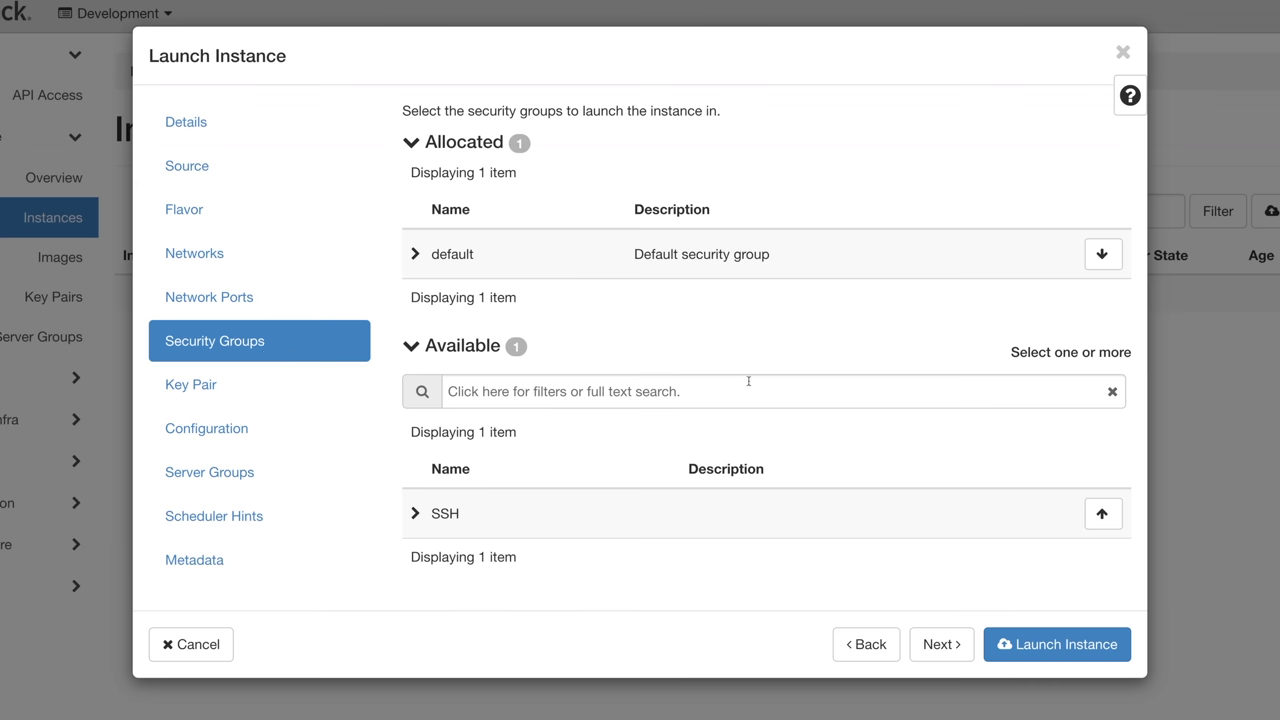
pyautogui.click(1104, 514)
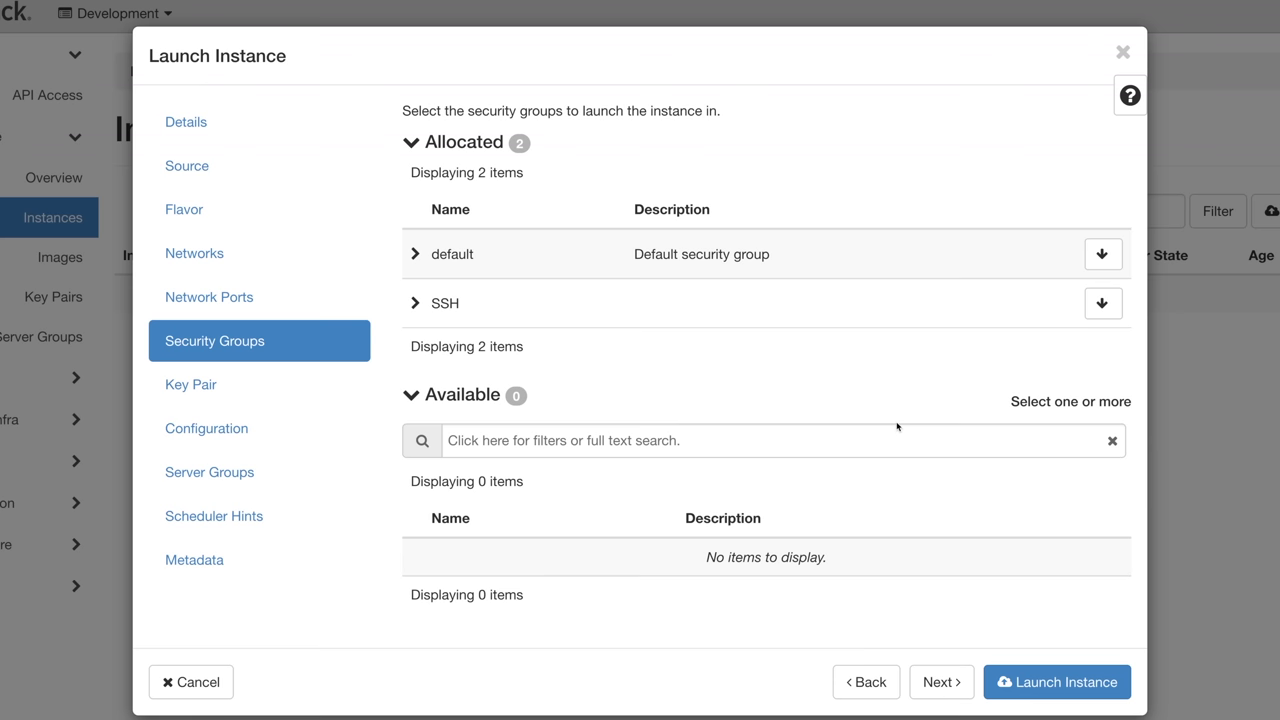
pyautogui.click(235, 384)
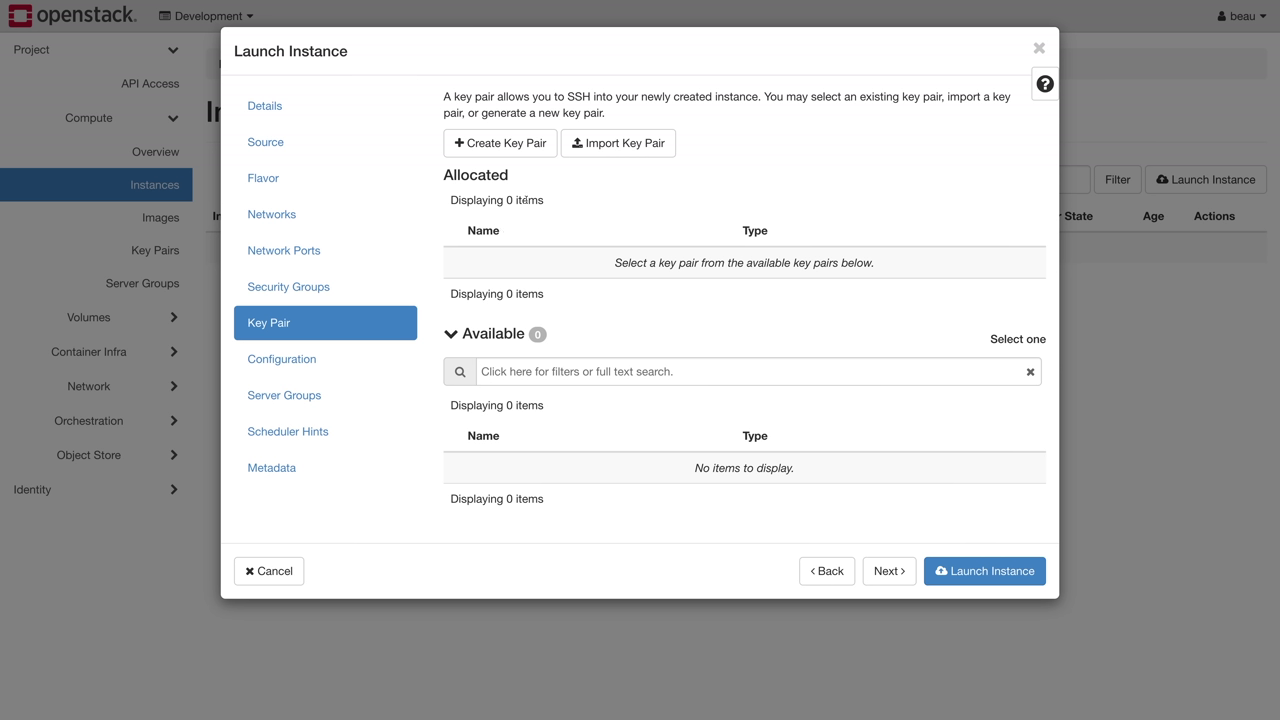
pyautogui.click(621, 145)
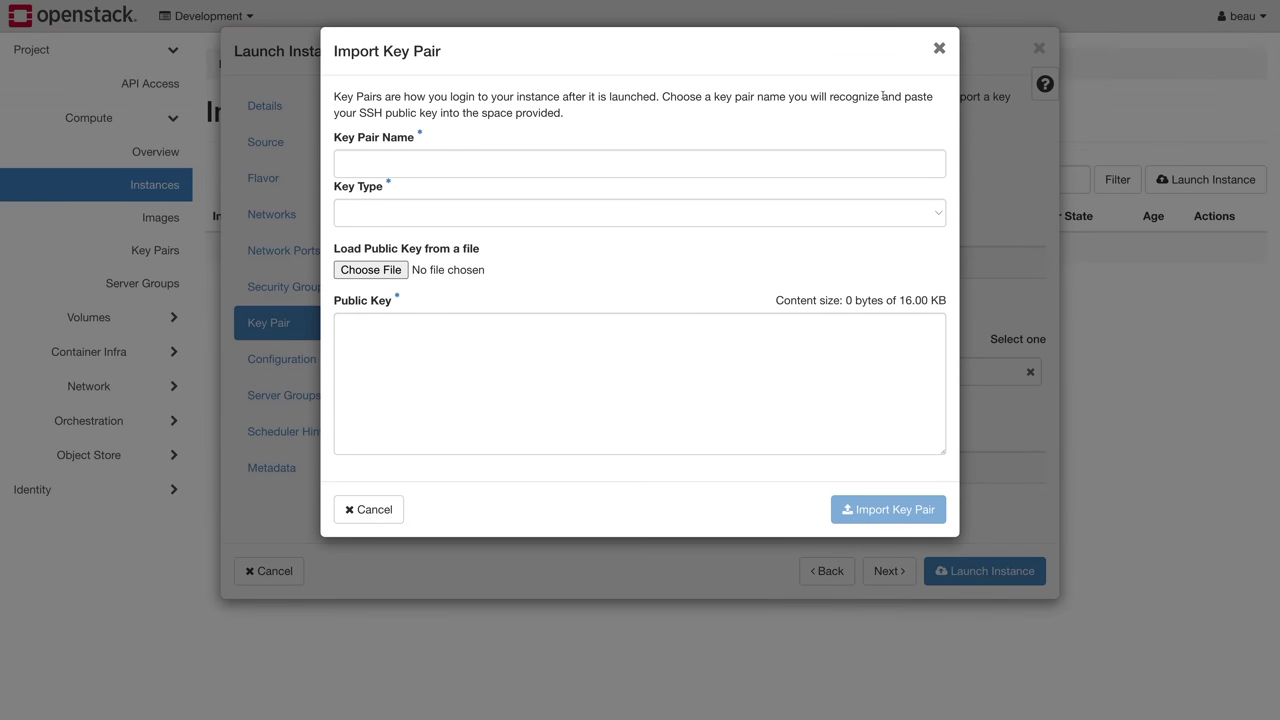
# Import the pasted public key as 'jumpstation-key' with key type SSH Key
pyautogui.click(940, 48)
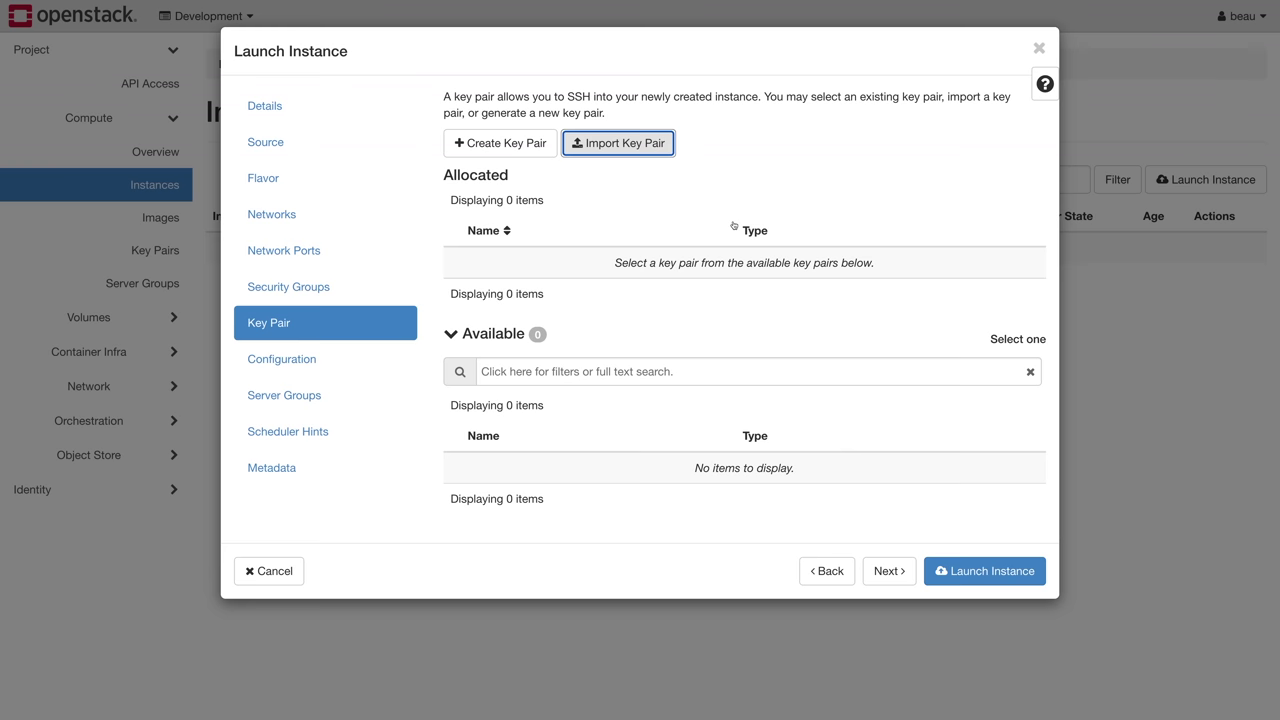
pyautogui.click(630, 142)
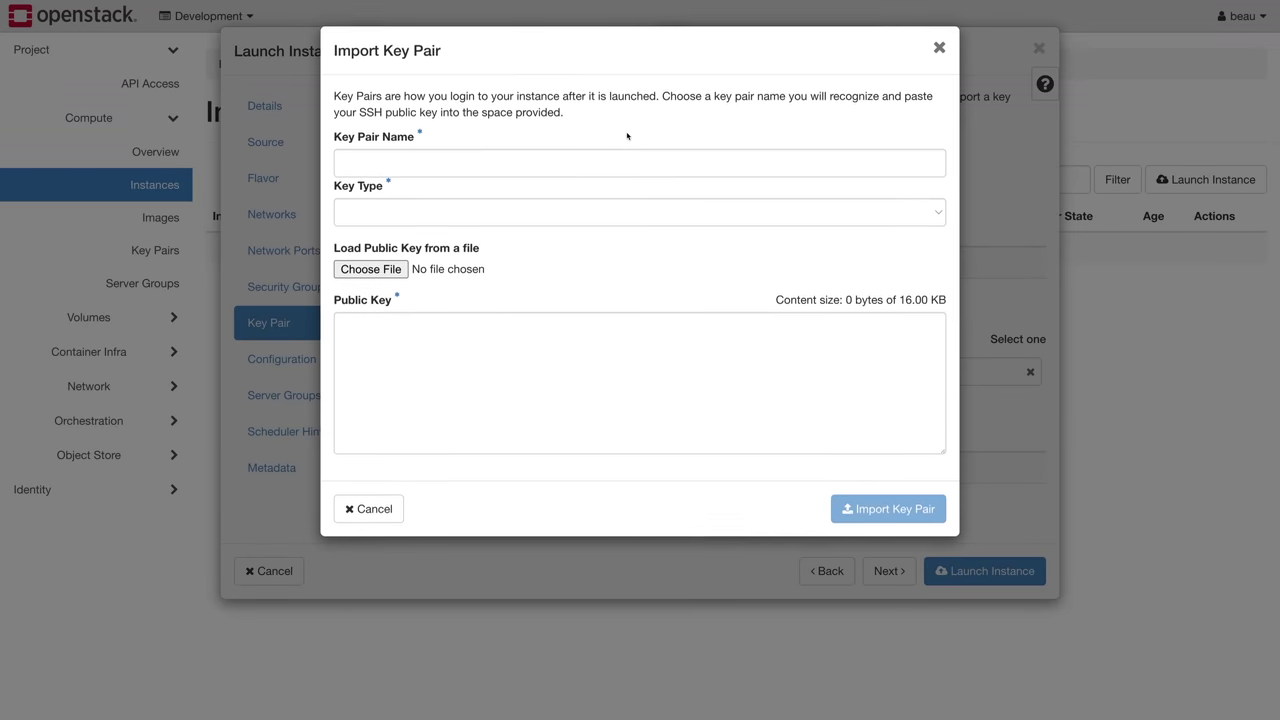
pyautogui.click(588, 170)
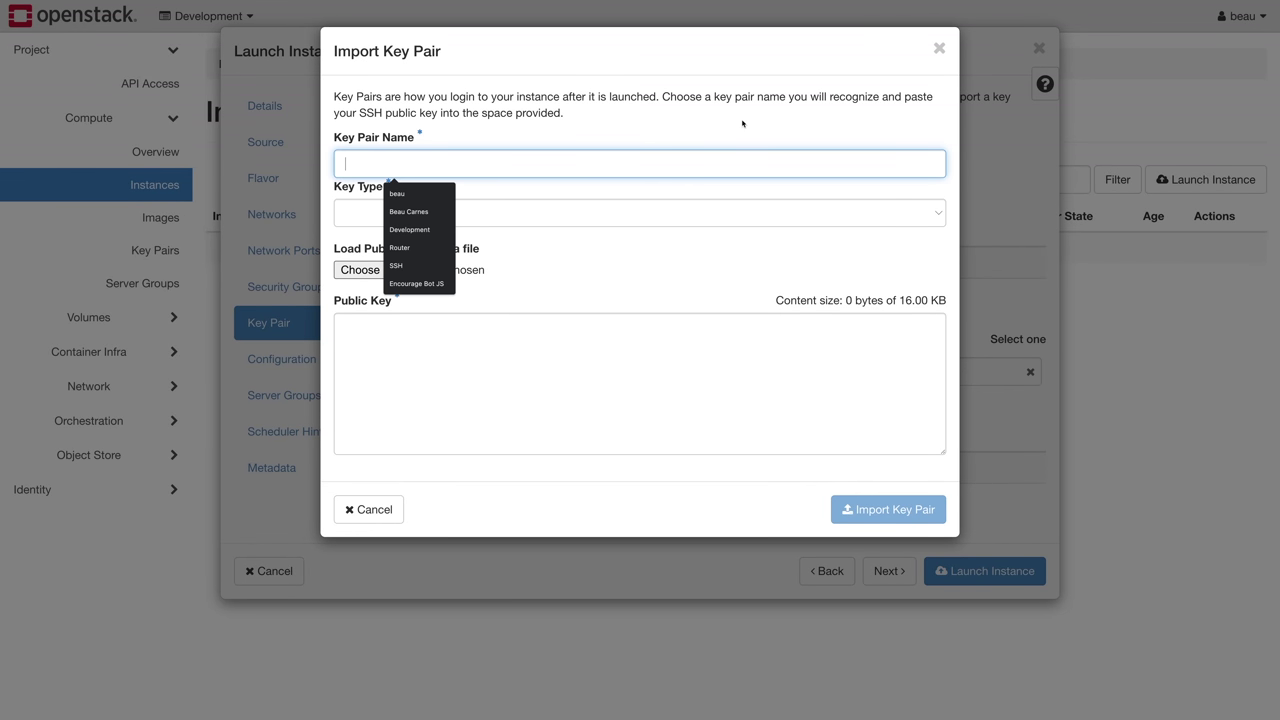
pyautogui.write('jumpstation')
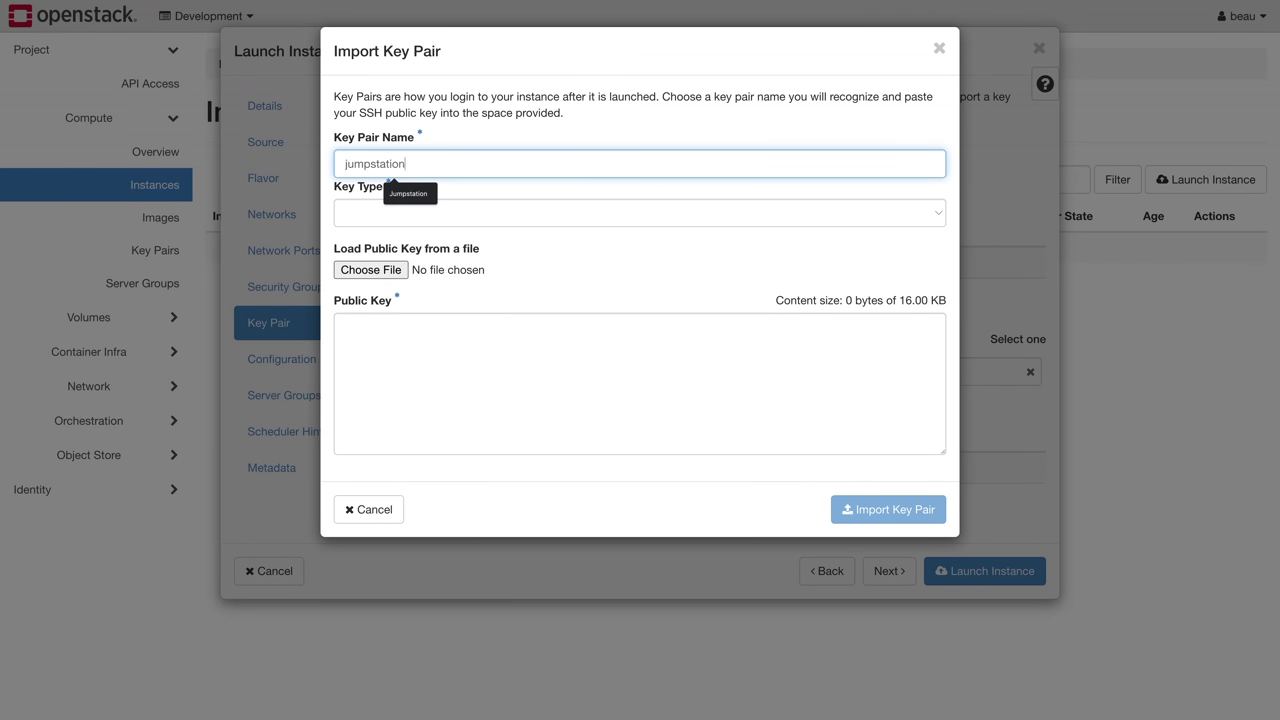
pyautogui.write('-key')
pyautogui.press('Tab')
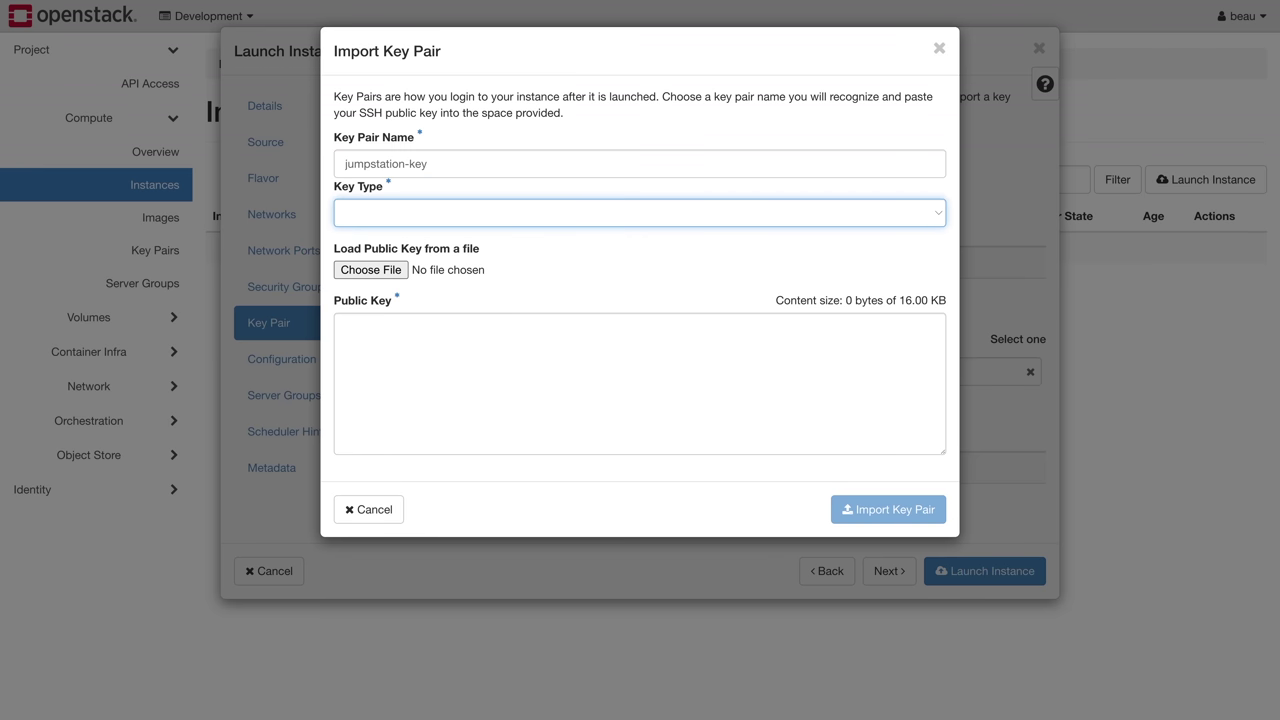
pyautogui.press('s')
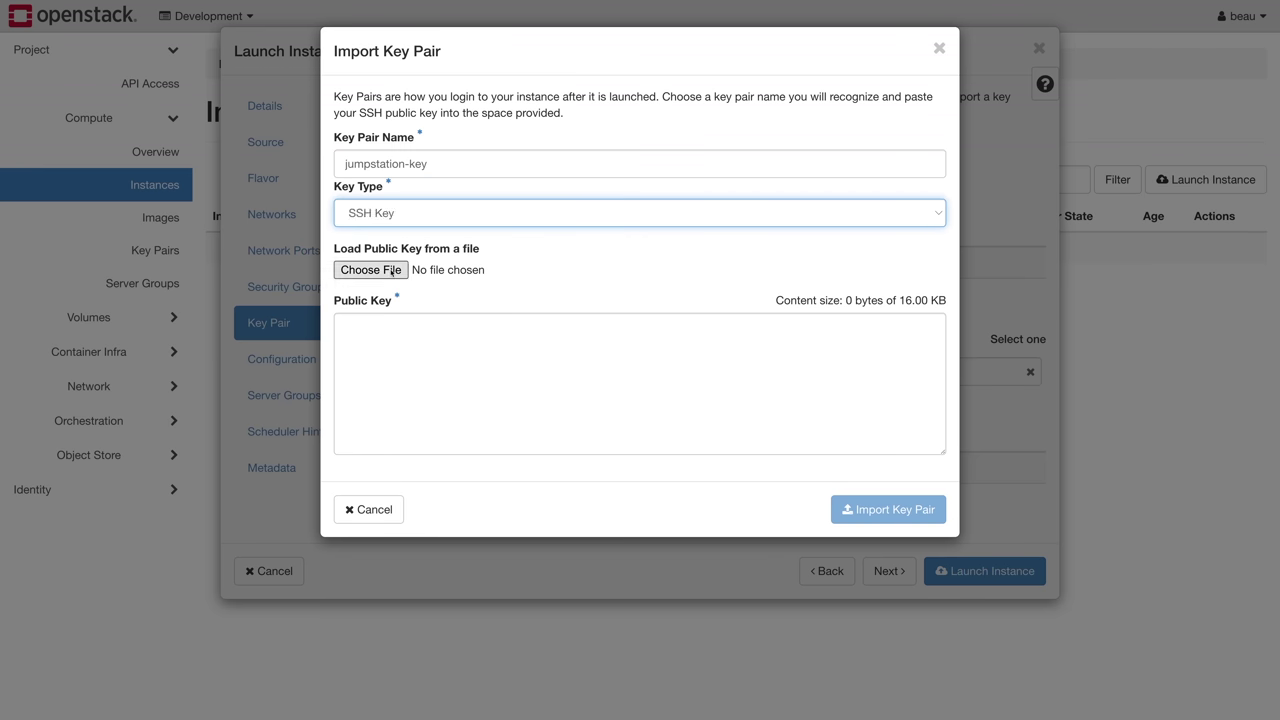
pyautogui.click(480, 360)
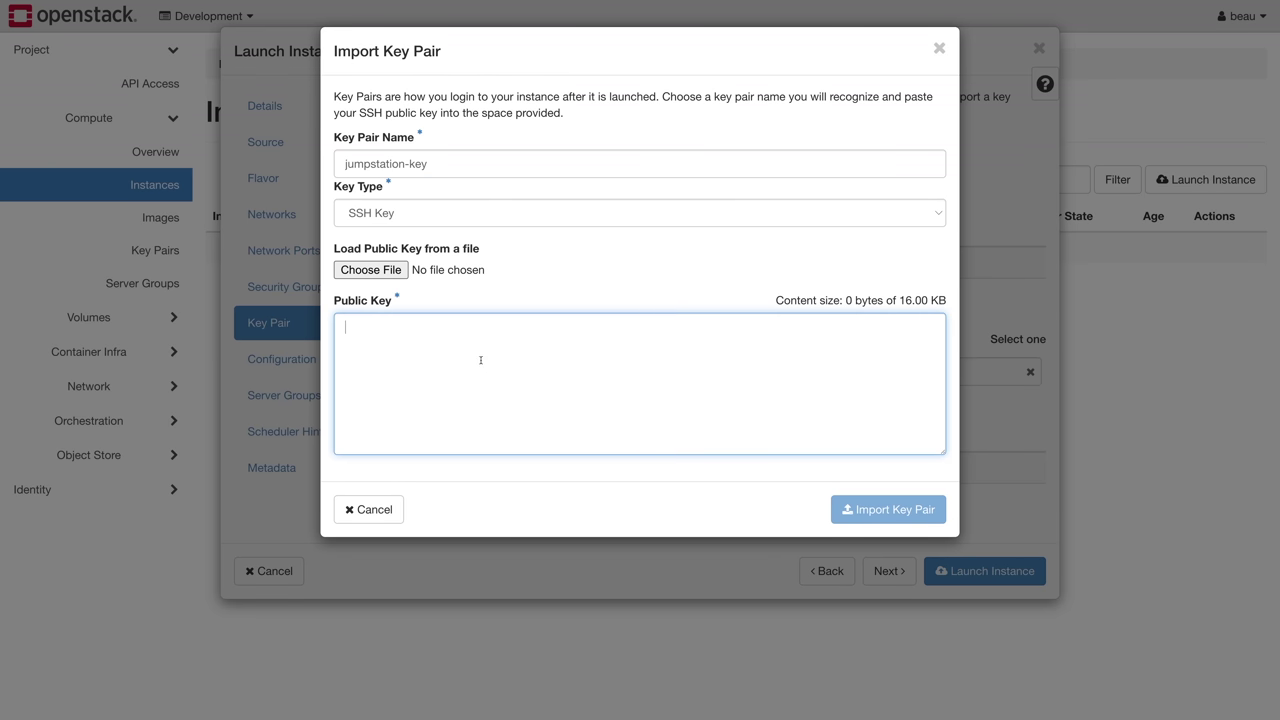
pyautogui.hotkey('ctrl', 'v')
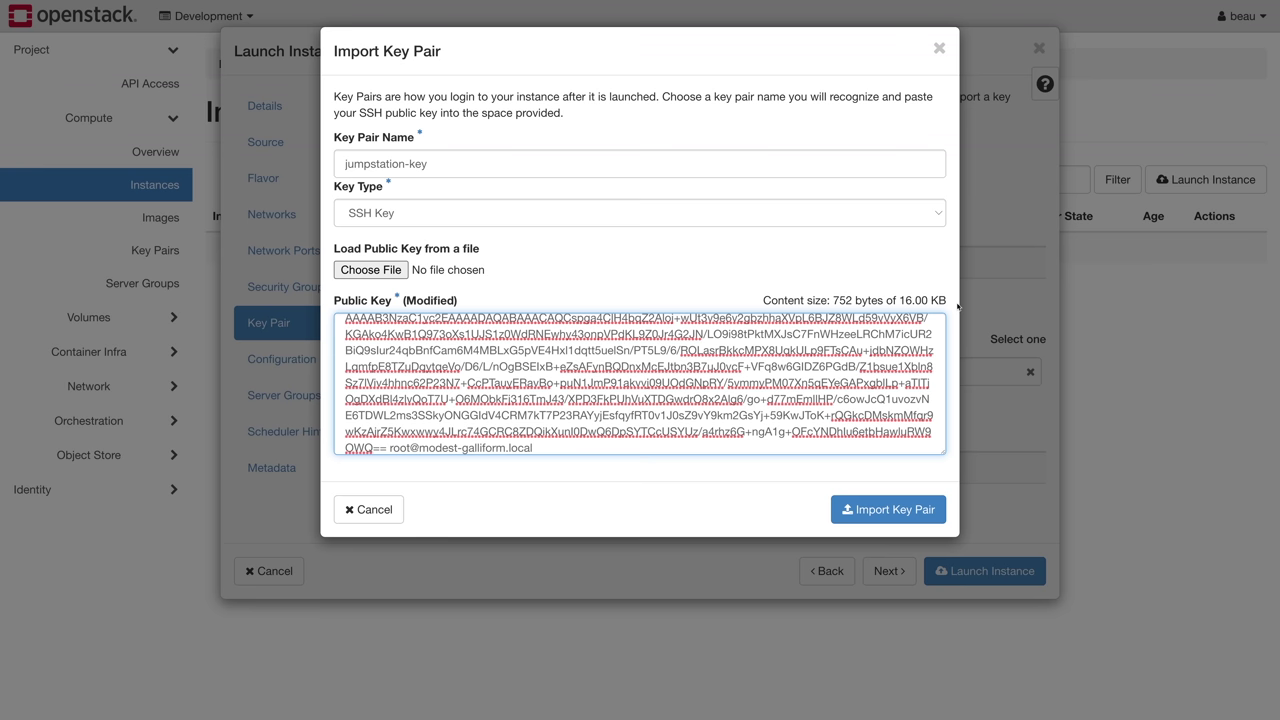
pyautogui.click(883, 510)
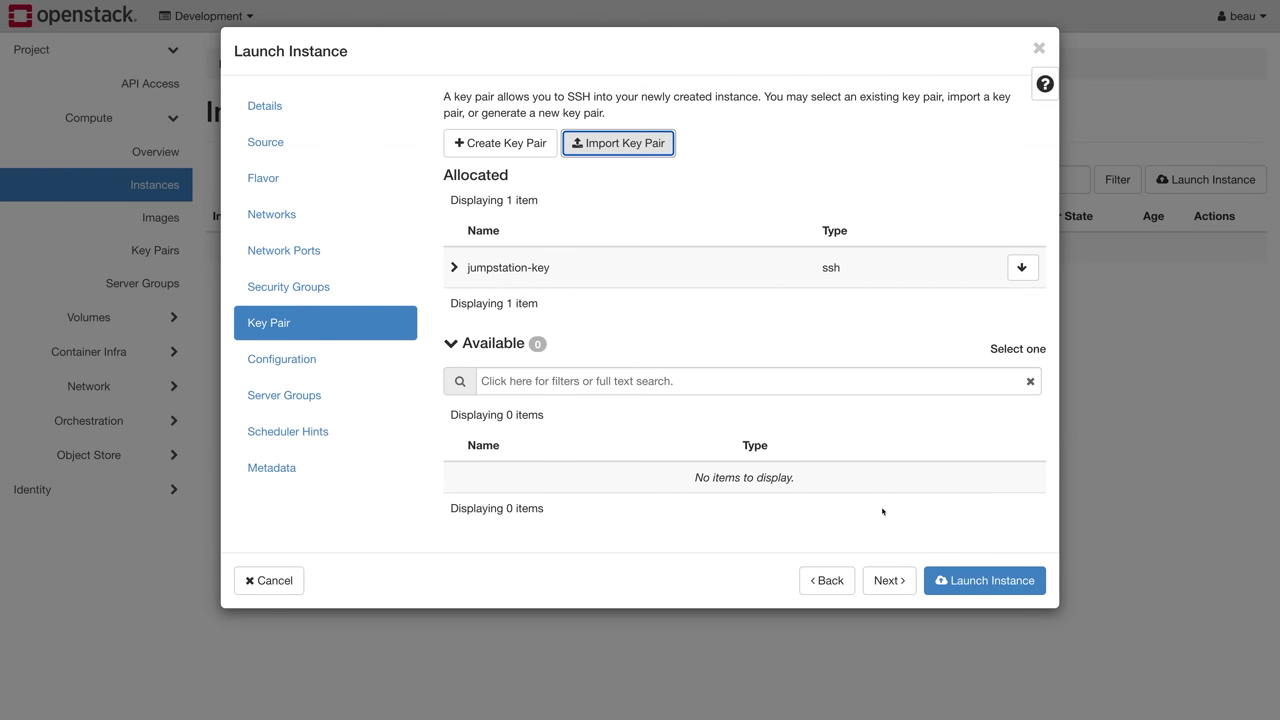
# Launch the Jumpstation instance and wait until it shows Active and Running
pyautogui.click(1040, 591)
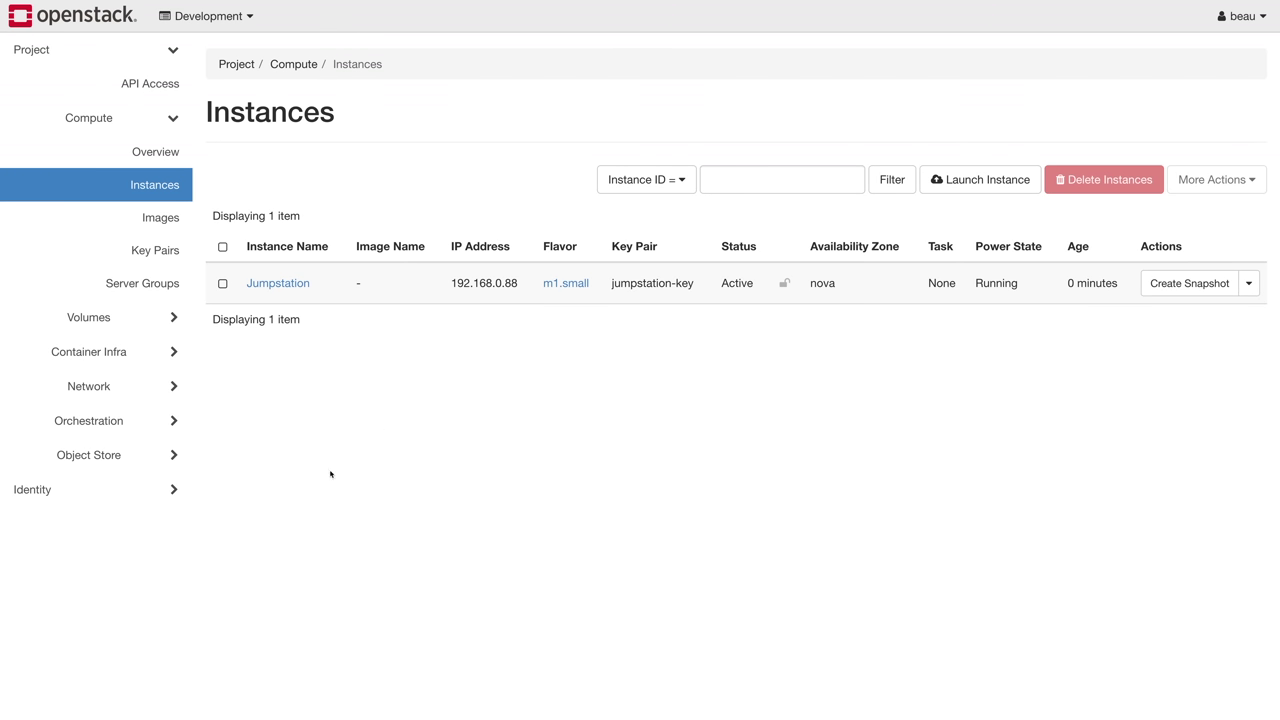
pyautogui.click(120, 49)
pyautogui.click(120, 49)
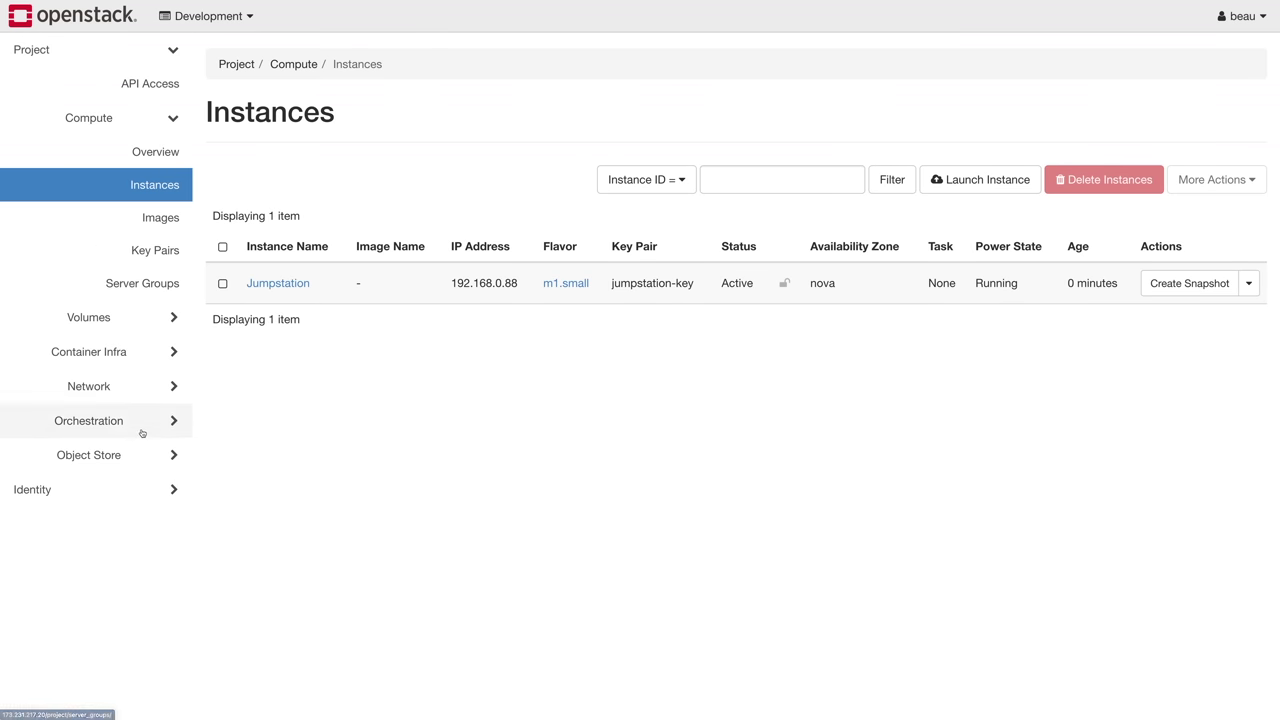